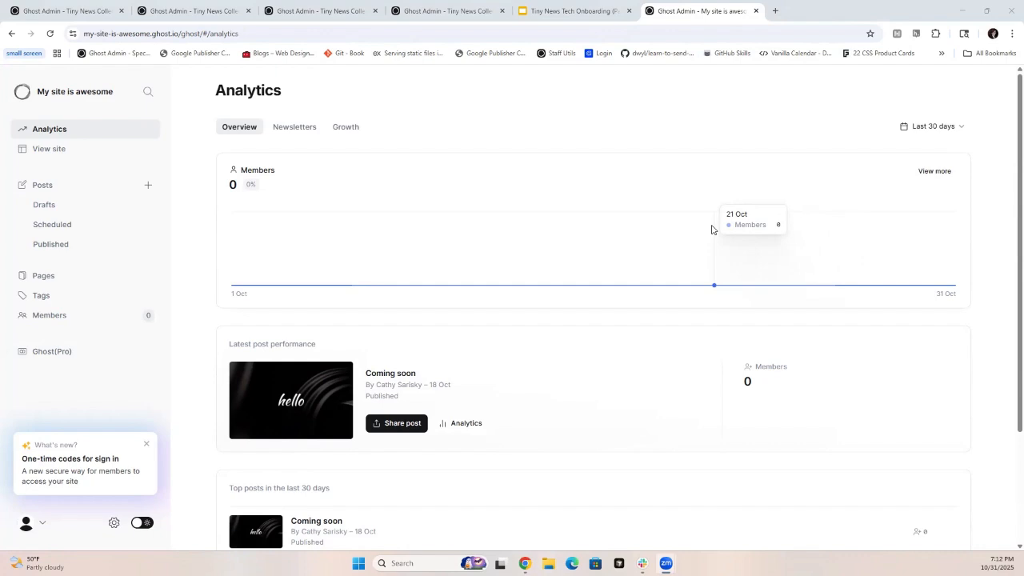
drag(245, 34, 316, 34)
click(206, 34)
key(BackSpace)
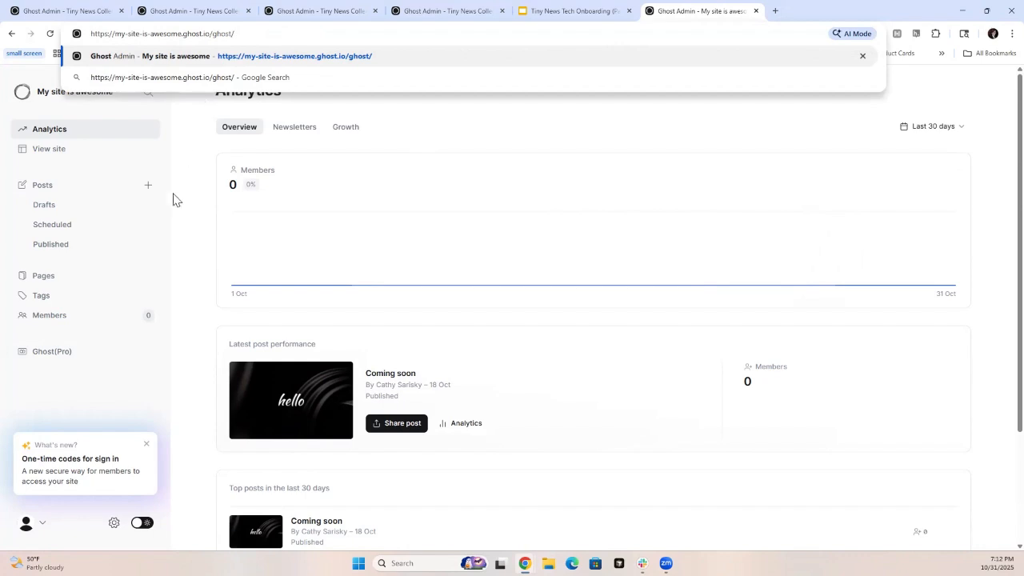
click(176, 239)
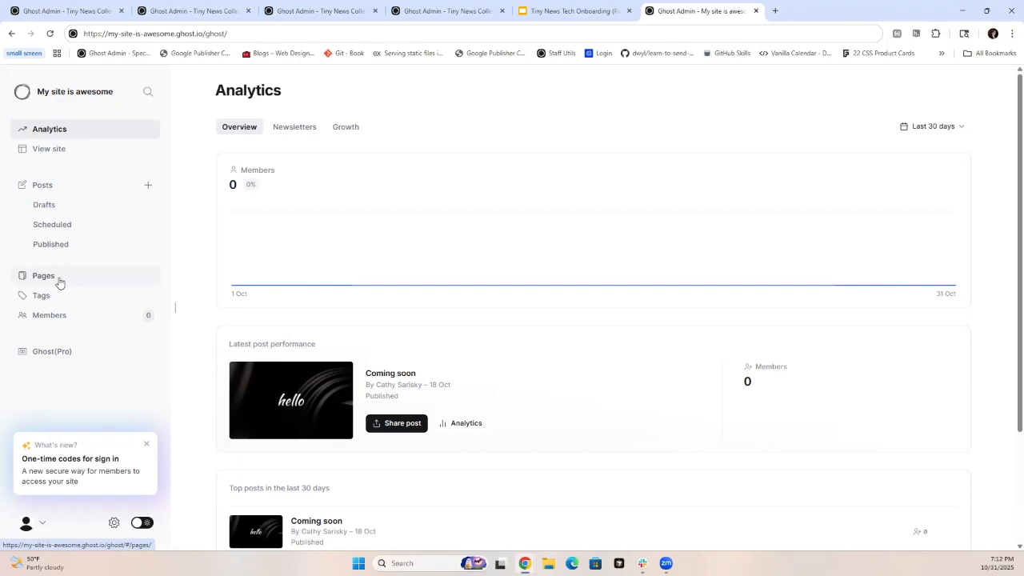
- Open the posts list and look at the actions available for the "Coming soon" post
click(63, 190)
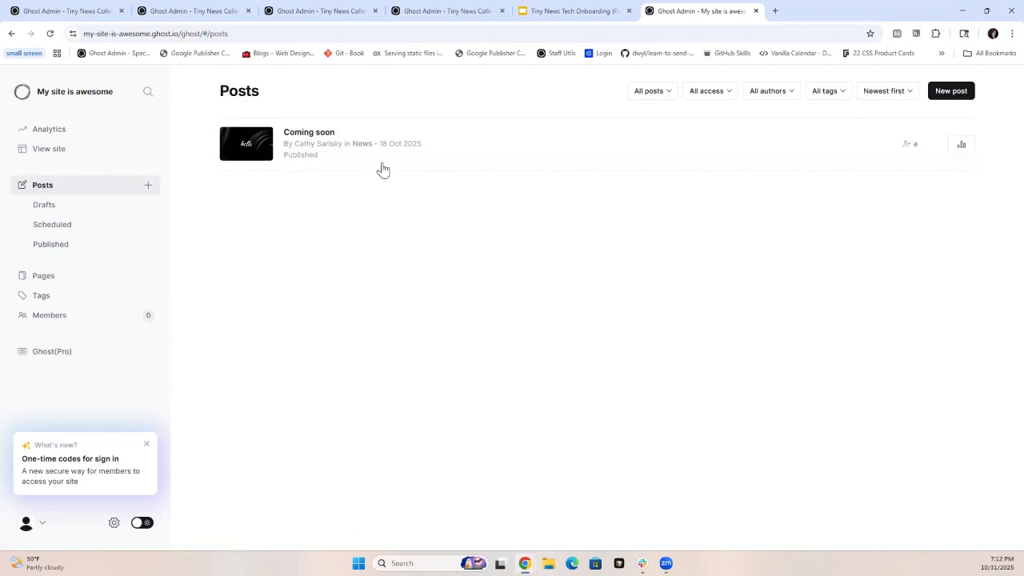
right_click(445, 147)
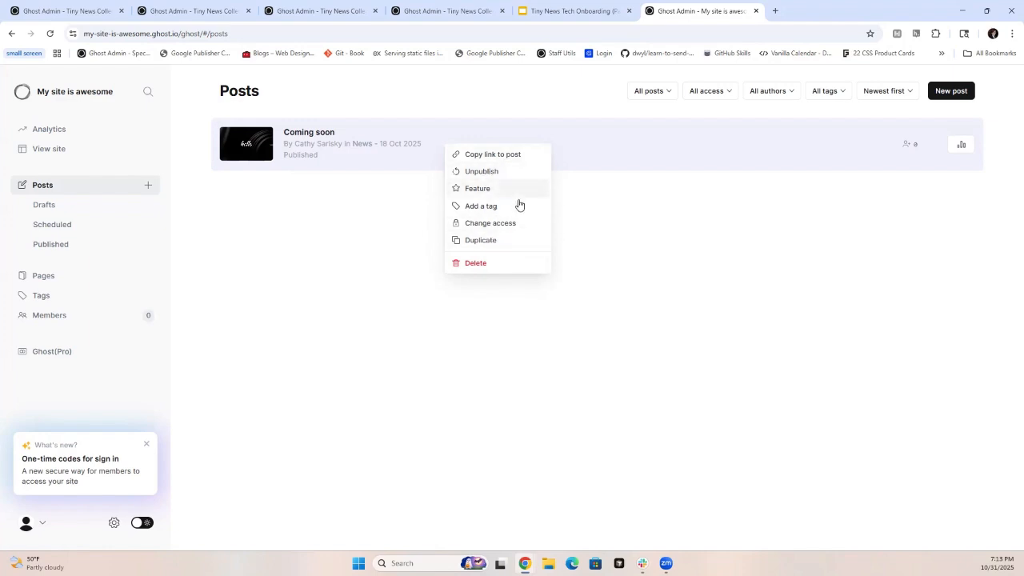
click(595, 187)
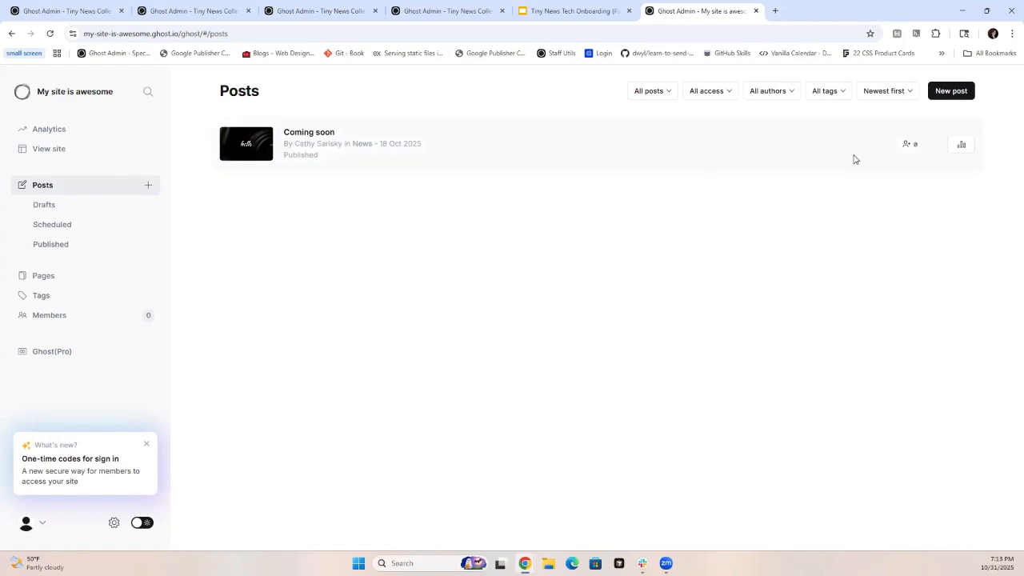
- Create a new post and give it the title "We love Ghost!"
mouse_move(929, 156)
click(949, 96)
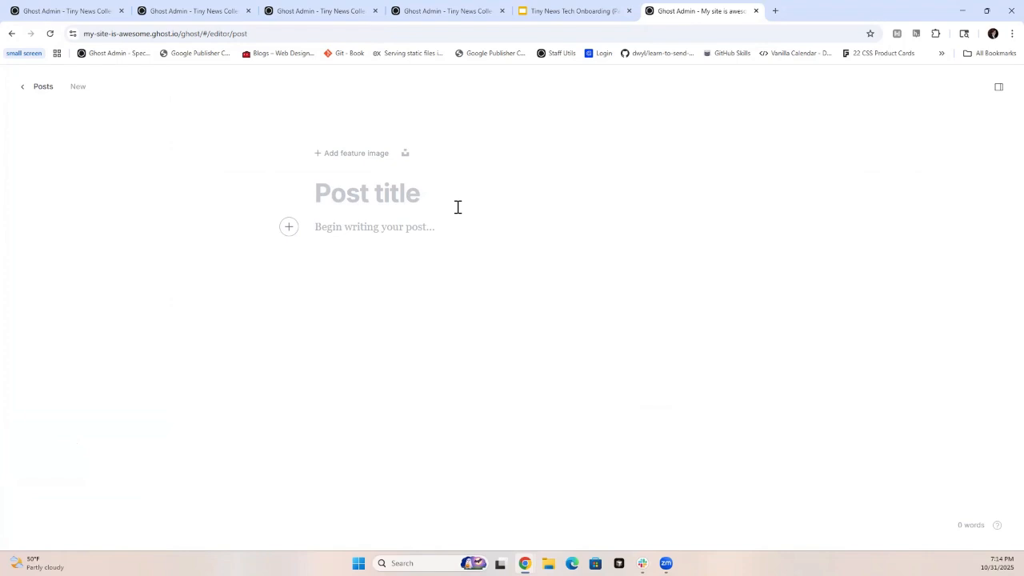
text(We love Ghost!)
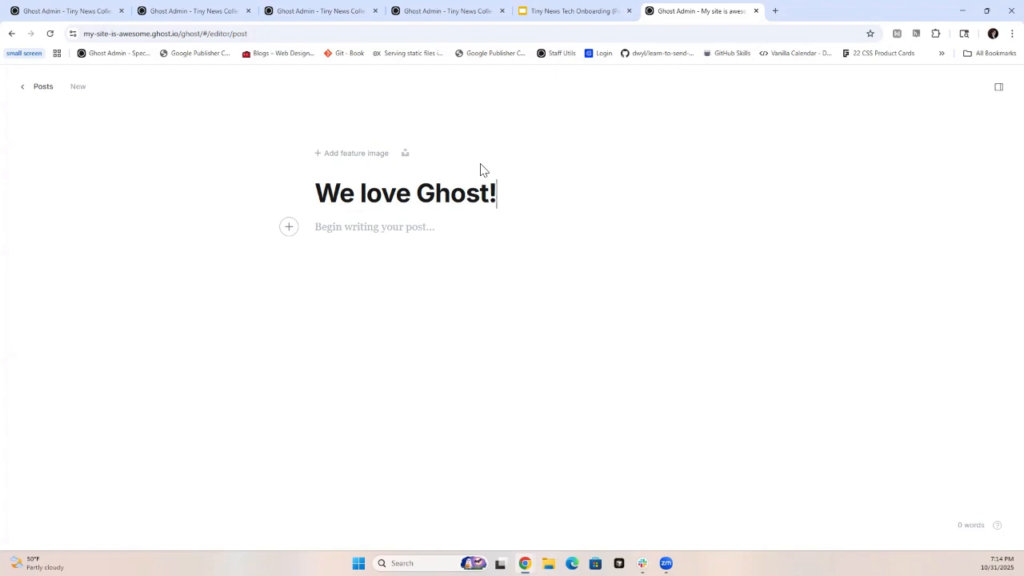
- Look at the Unsplash photo library offered for the feature image and leave it without choosing a photo
click(405, 153)
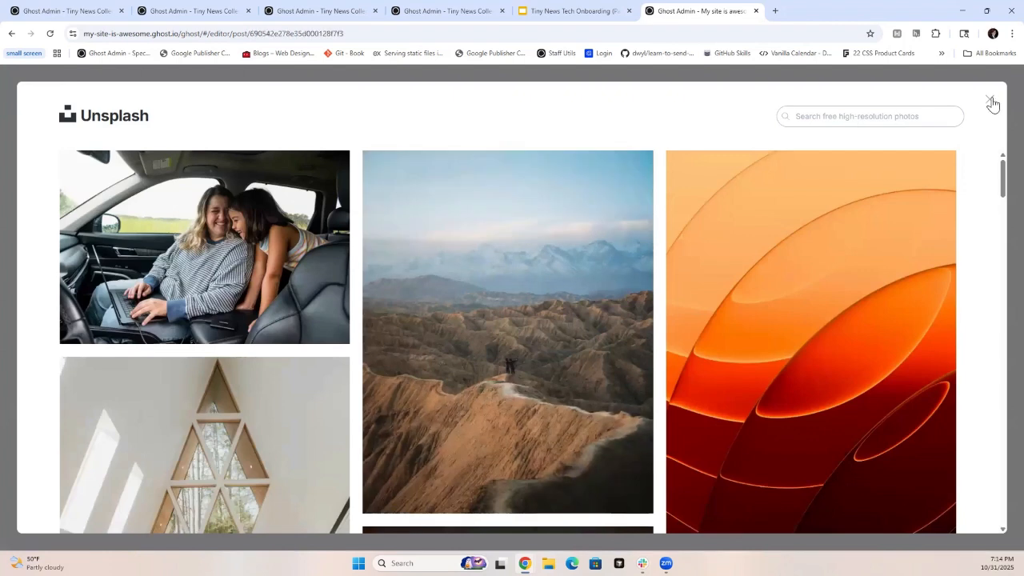
click(990, 100)
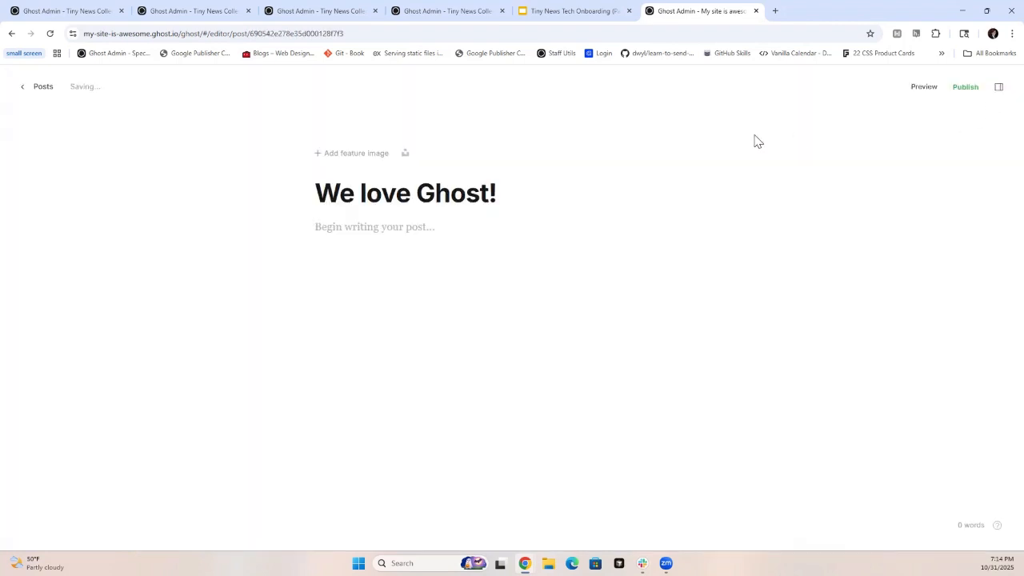
click(405, 154)
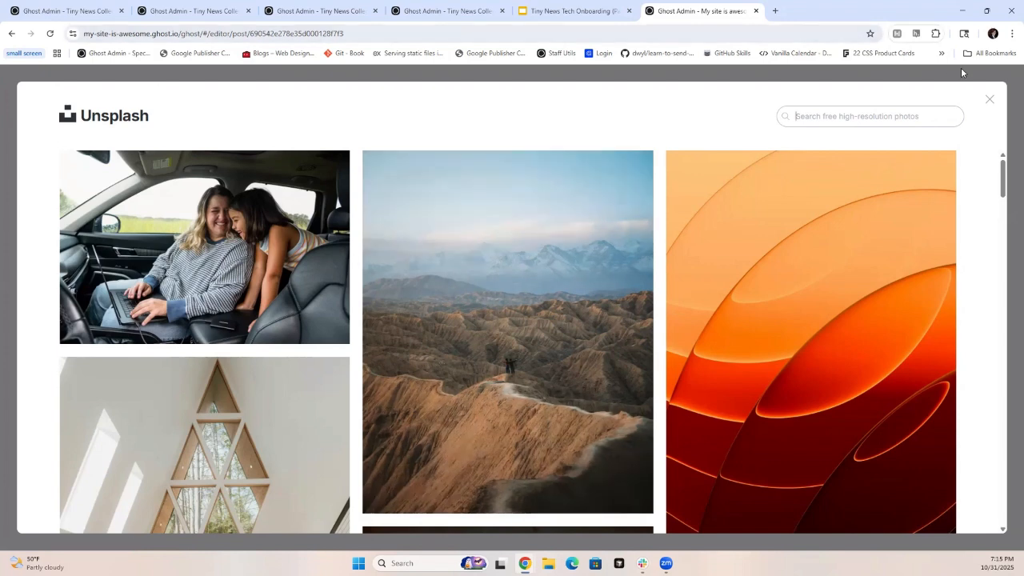
click(989, 103)
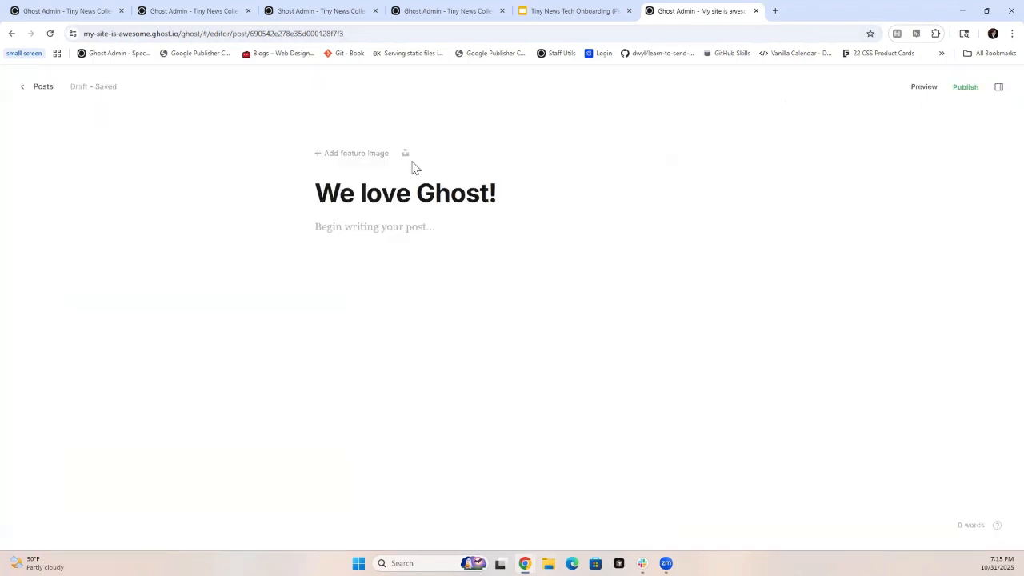
- Upload boo-ghost.webp from the Downloads folder as the post's feature image
click(344, 156)
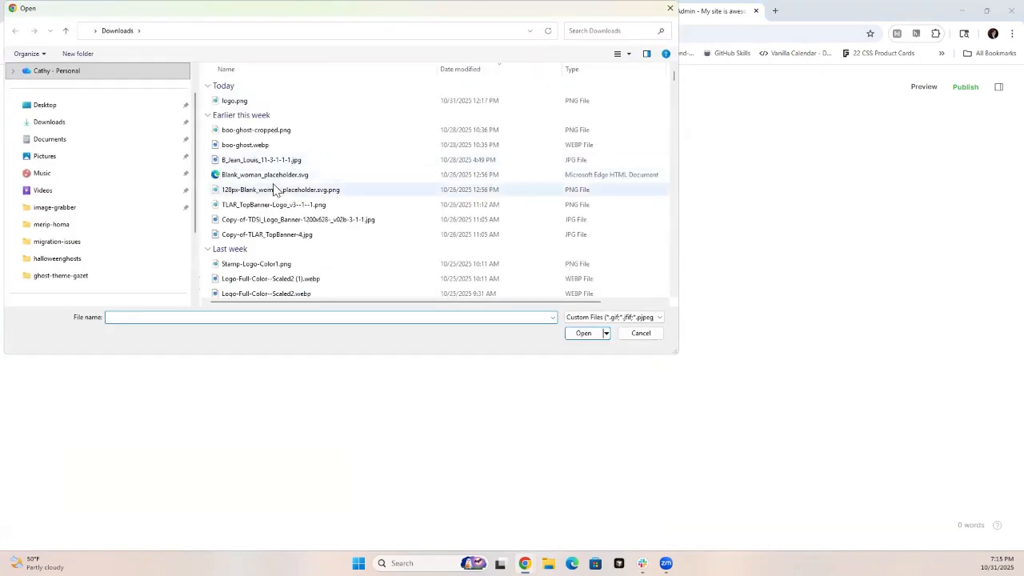
click(254, 148)
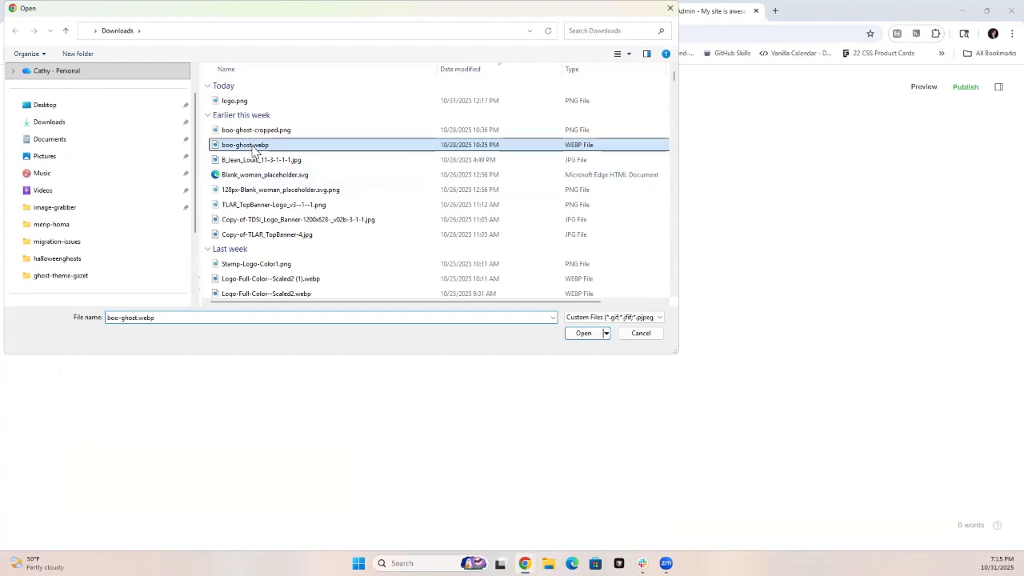
click(583, 334)
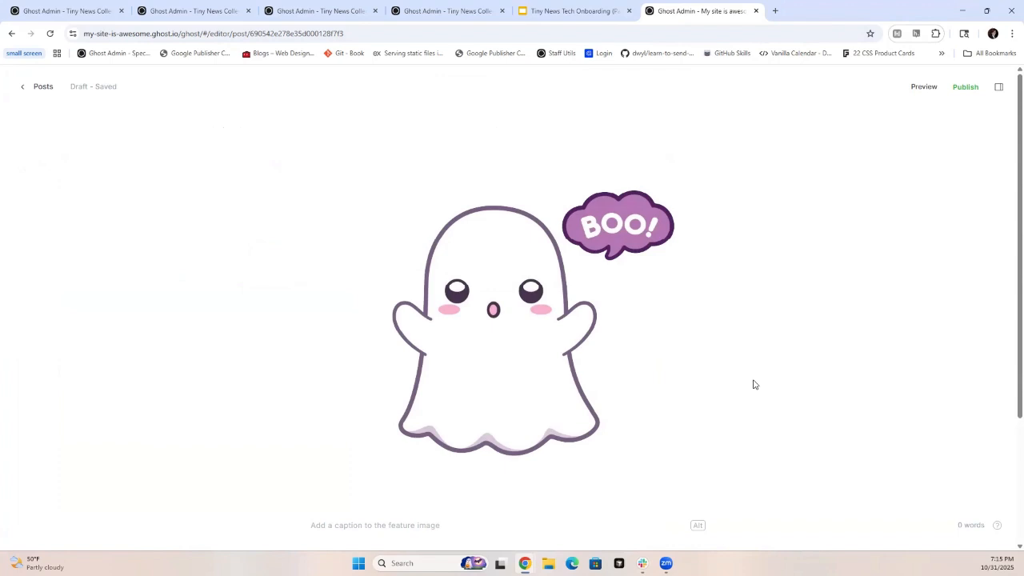
- Set the feature image's alt text to: A happy cartoon ghost saying "boo"!
scroll(600, 342, down, 2)
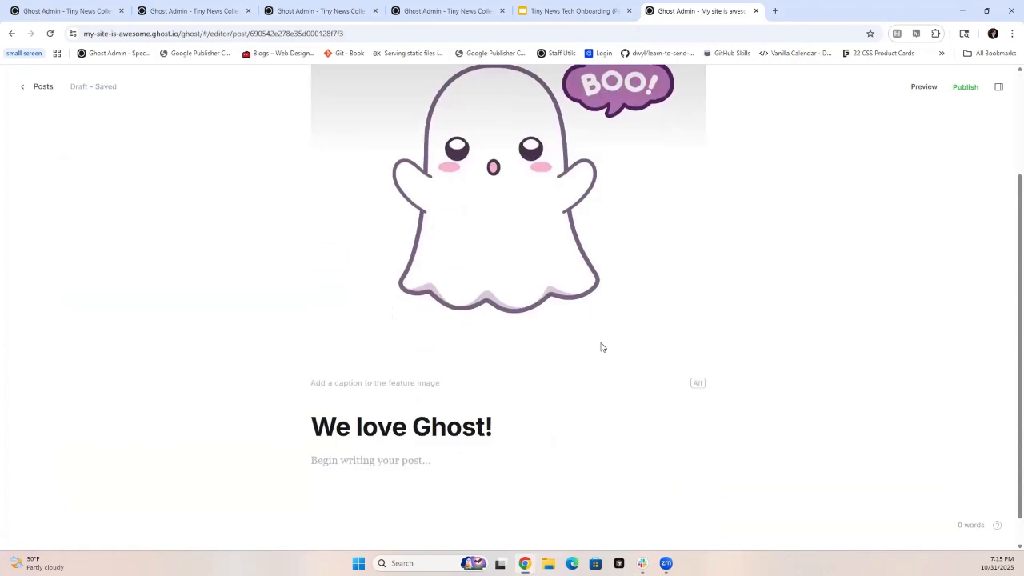
click(423, 382)
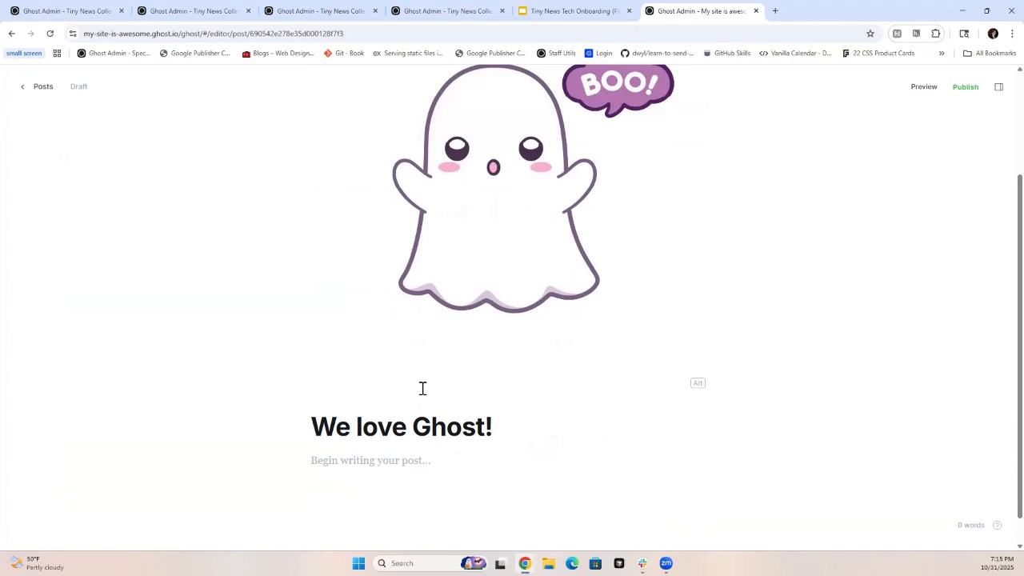
click(697, 385)
click(318, 383)
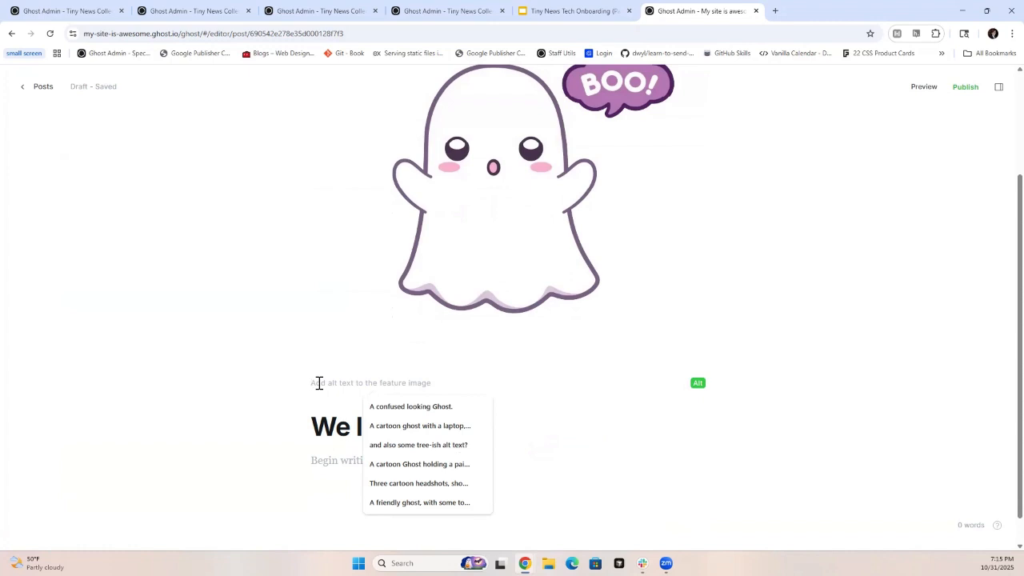
text(A happy ghost)
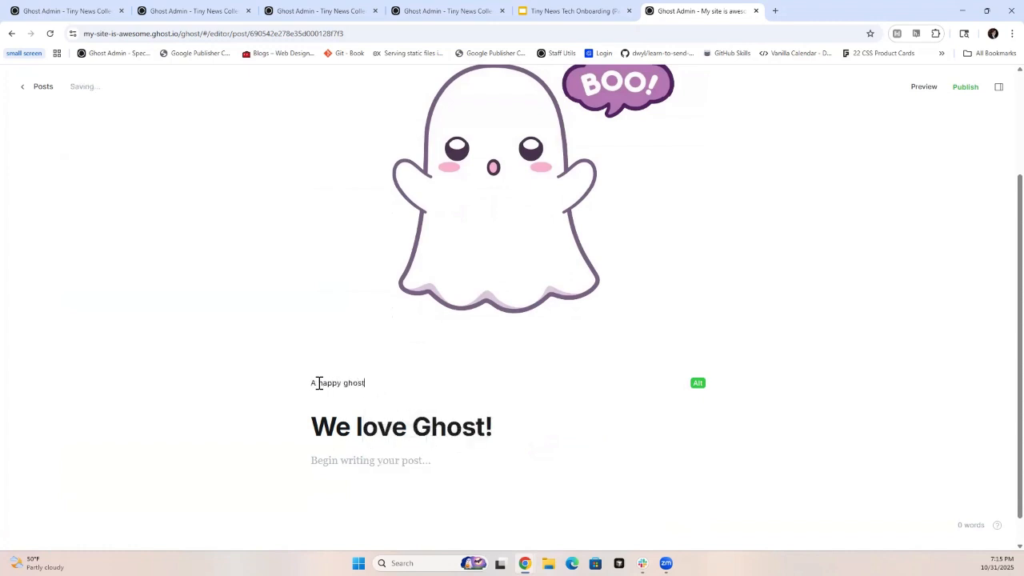
key(BackSpace)
key(BackSpace)
key(BackSpace)
key(BackSpace)
key(BackSpace)
text(cartoo)
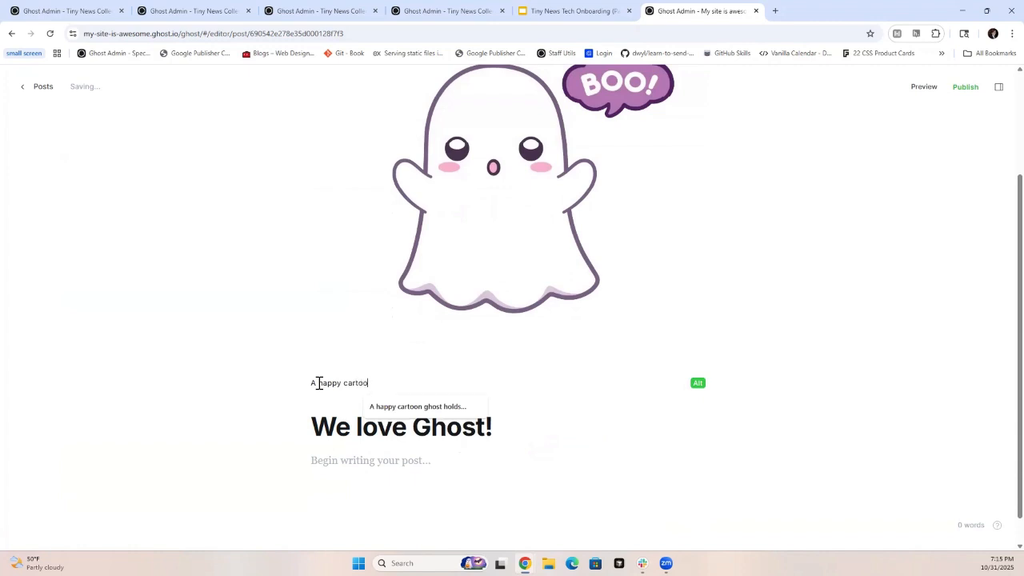
text(n ghost saying )
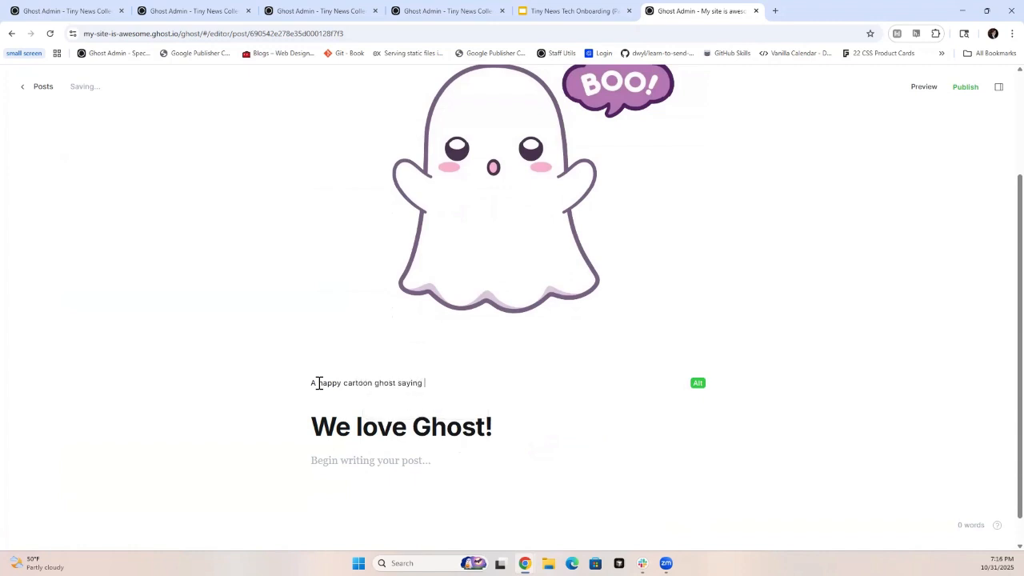
text("boo"!)
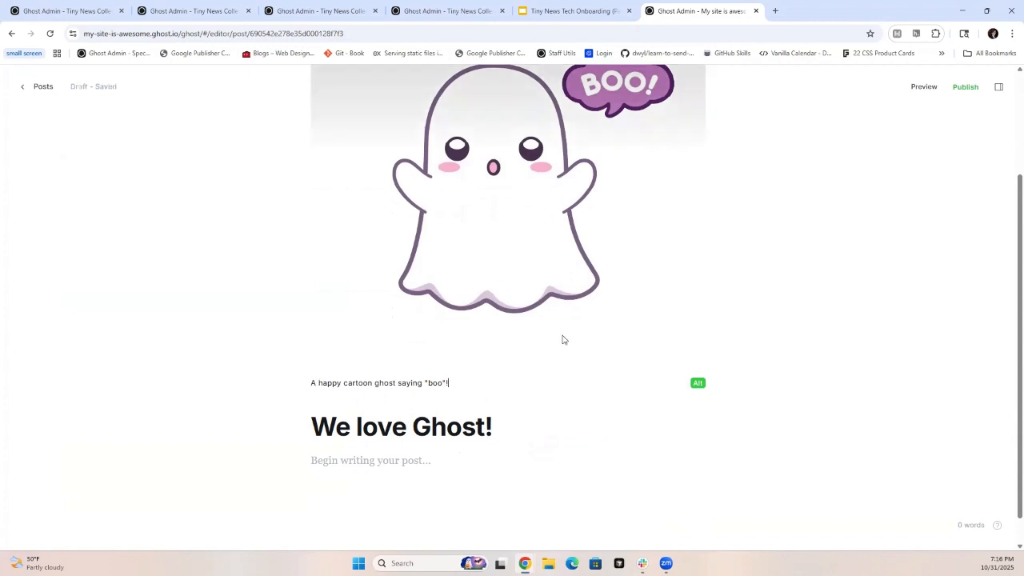
- Switch back from alt text to the feature image's caption and enter "My ghosts are soooo cute!"
click(698, 387)
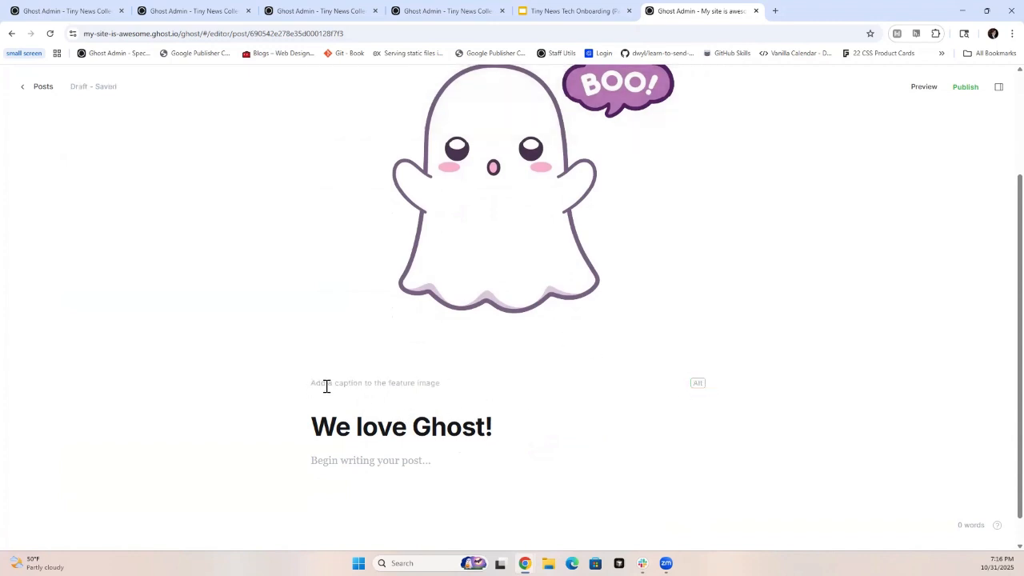
click(321, 383)
text(My ghosts are soooo cute!)
- Write the body paragraph "This is the content for my article! There might be a lot!" and start a new line
scroll(328, 384, down, 1)
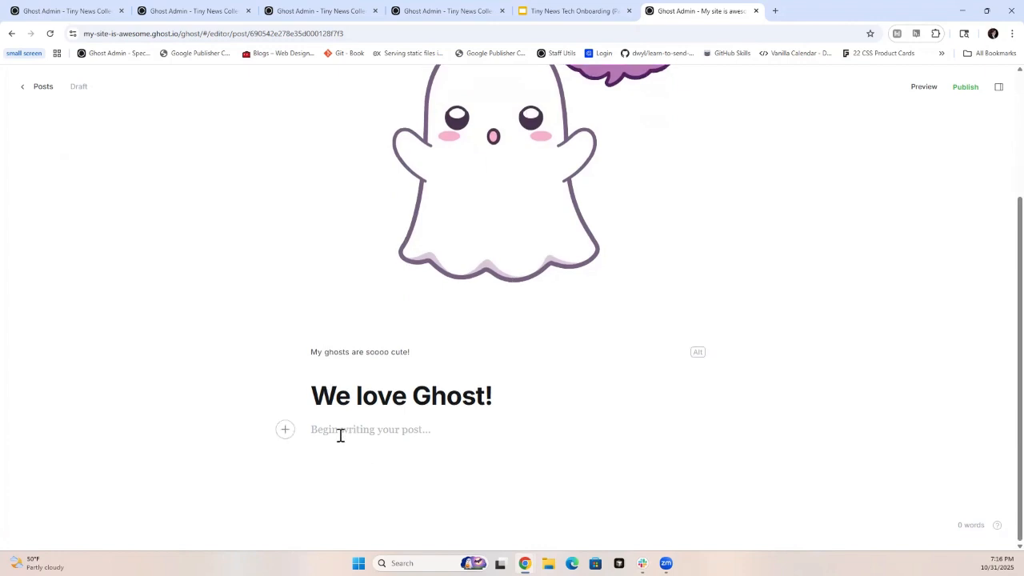
scroll(472, 352, up, 2)
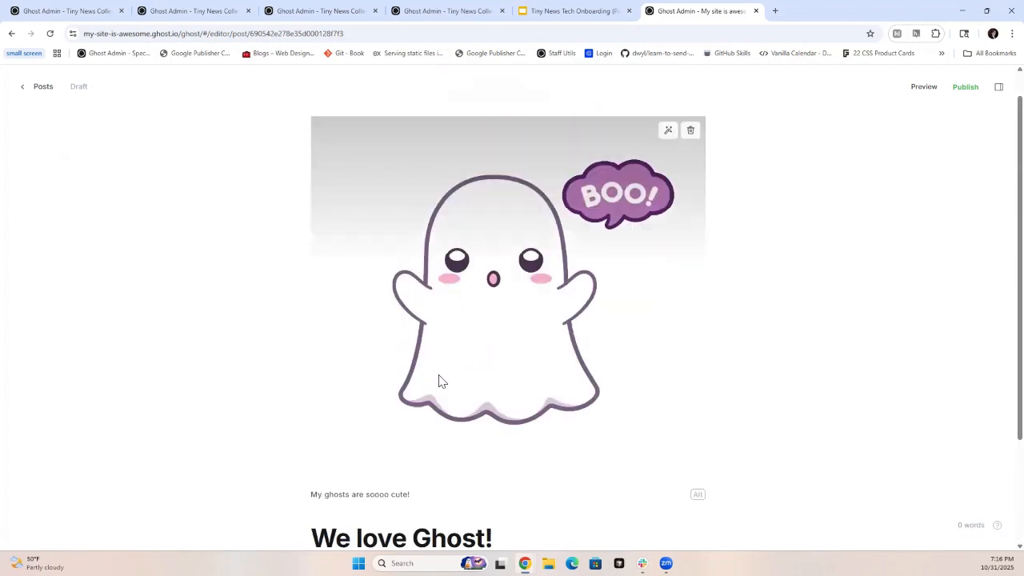
scroll(405, 486, down, 2)
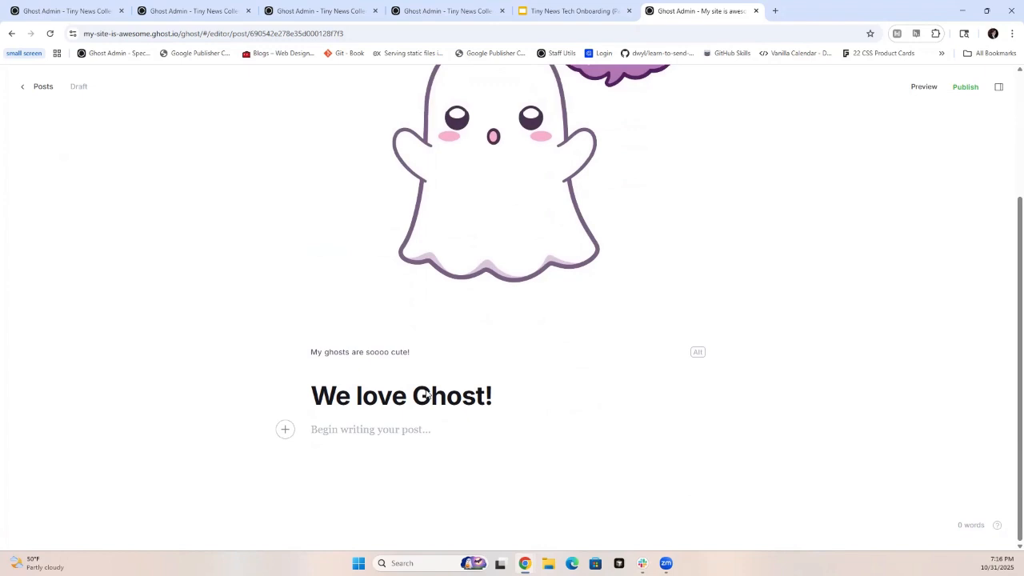
click(315, 431)
text(This is the conten)
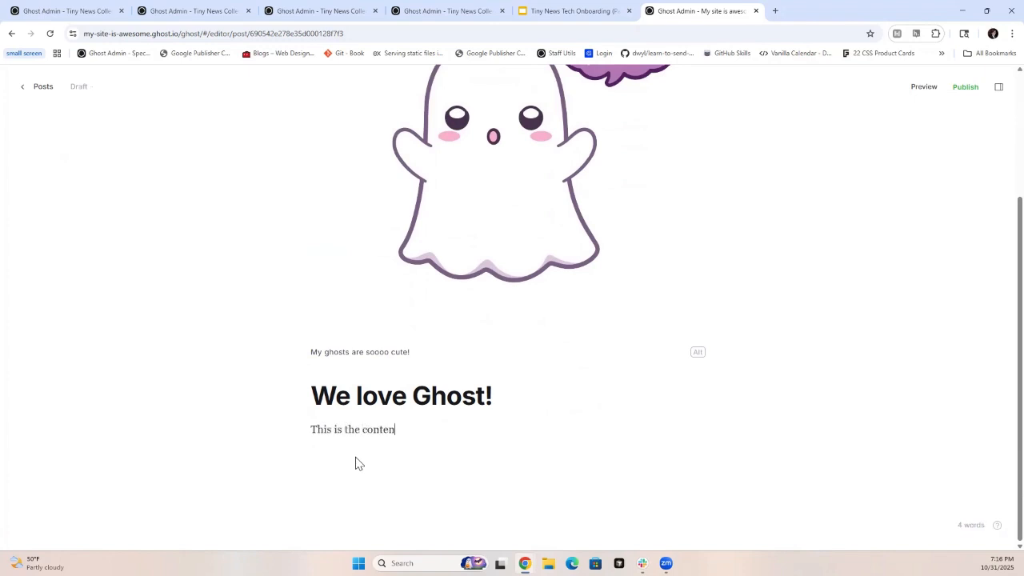
text(t for my article! There might be a lot)
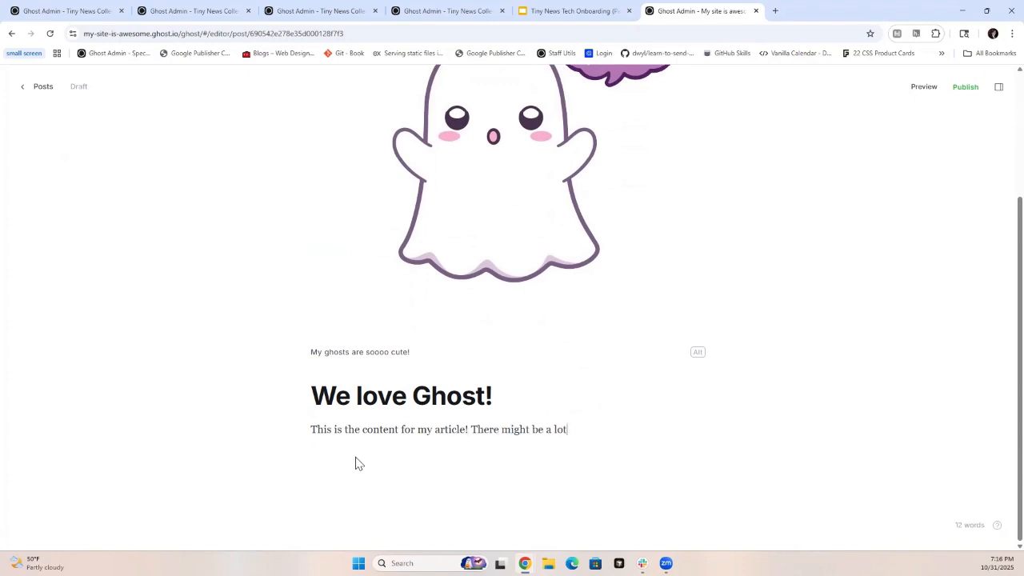
text(!)
key(Return)
- Try bold and italic formatting on the word "content" in the body paragraph, removing each again
drag(363, 432, 401, 429)
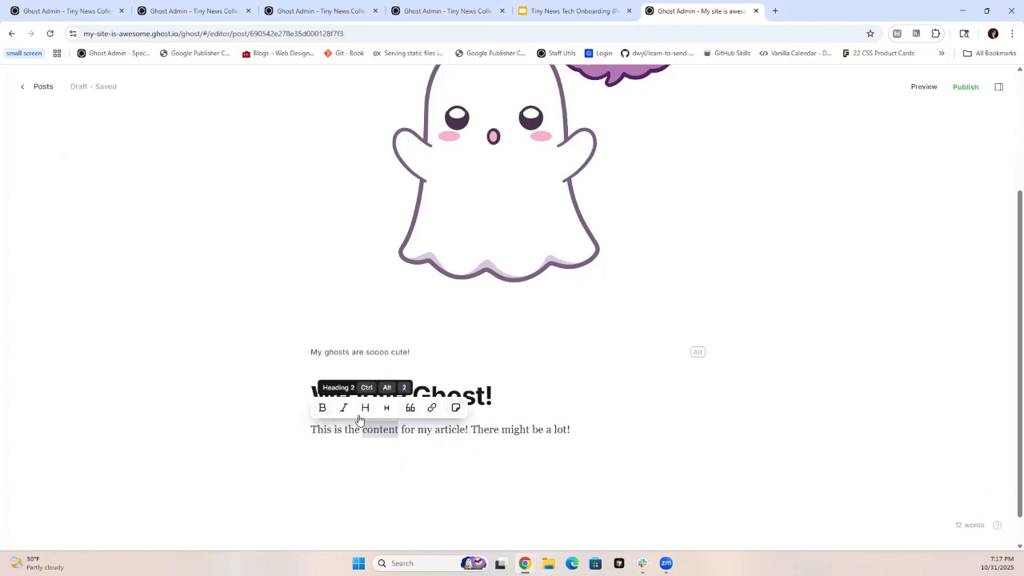
click(322, 409)
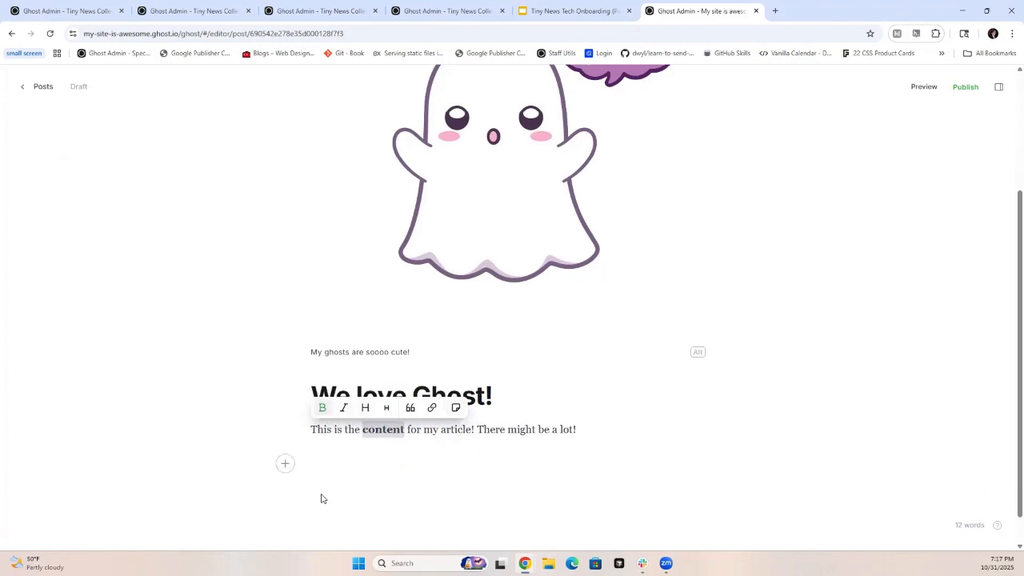
click(322, 408)
click(343, 408)
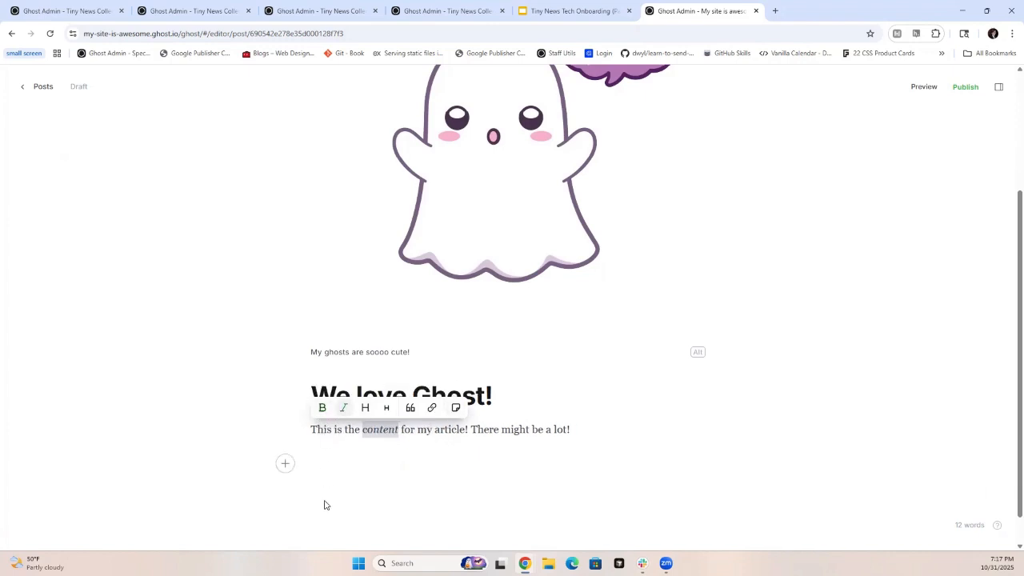
click(343, 408)
- Add the line "Here's a subtitle of some sort!" below the paragraph and format it as Heading 2
click(347, 448)
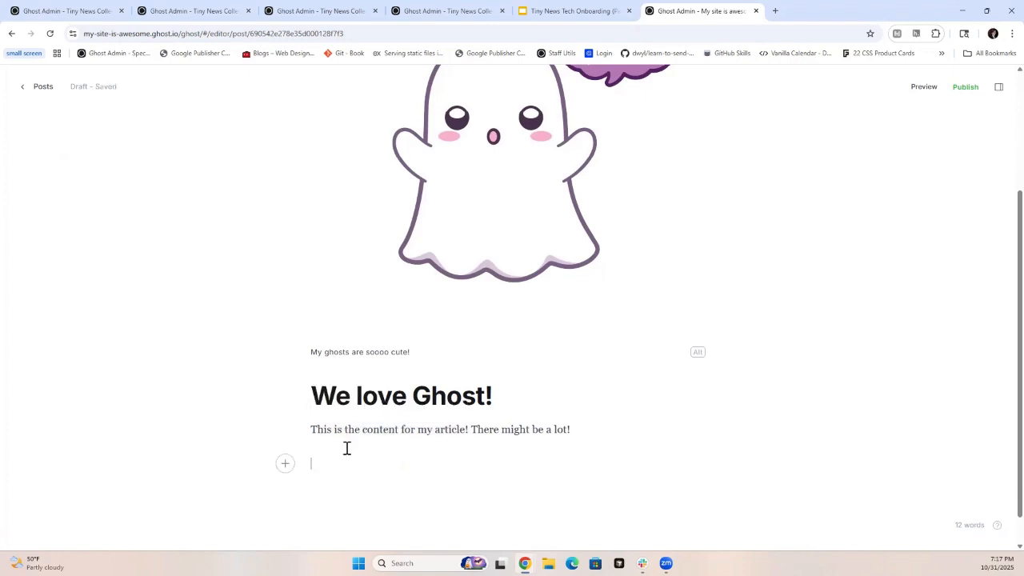
text(Here's a subtitle of some sort!)
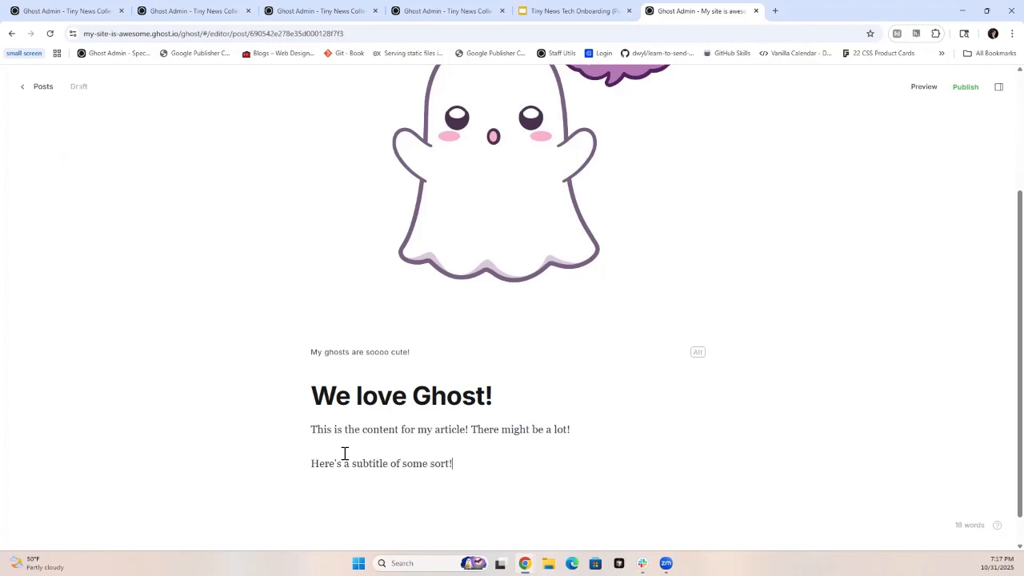
triple_click(376, 463)
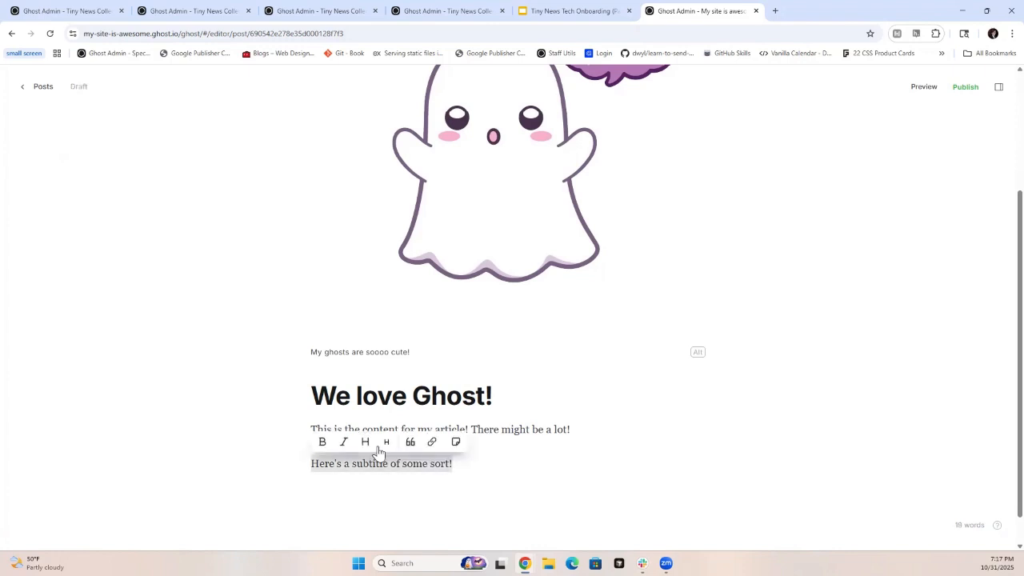
click(366, 443)
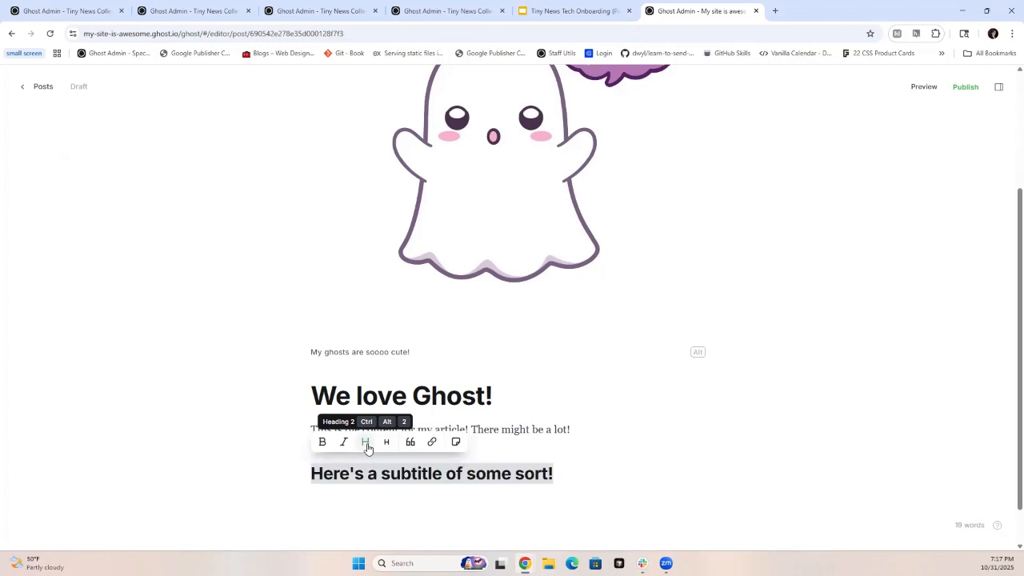
- Add the line "Smaller" below the subtitle and format it as Heading 3
click(355, 506)
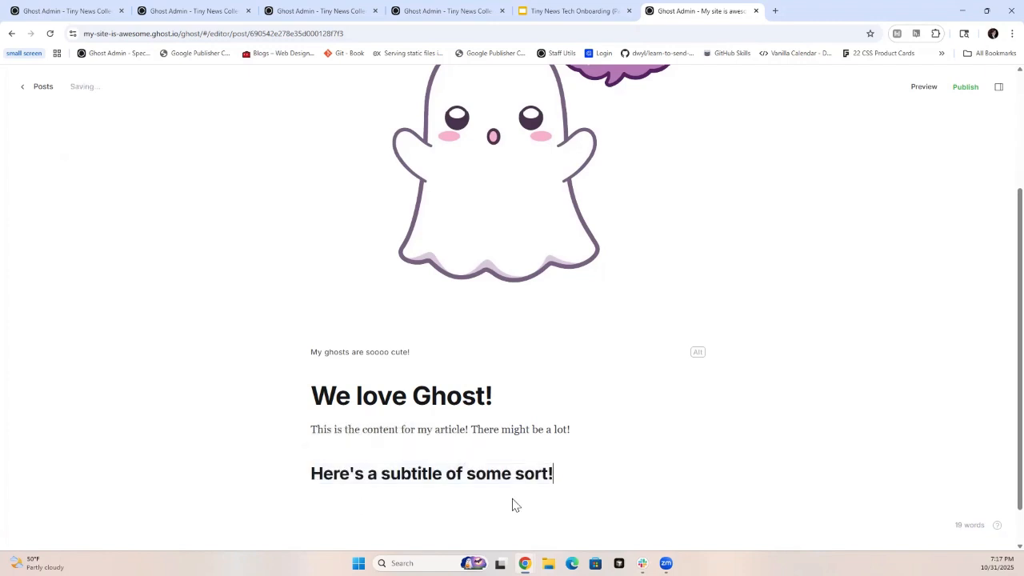
key(Return)
text(Smaller)
double_click(327, 498)
click(387, 478)
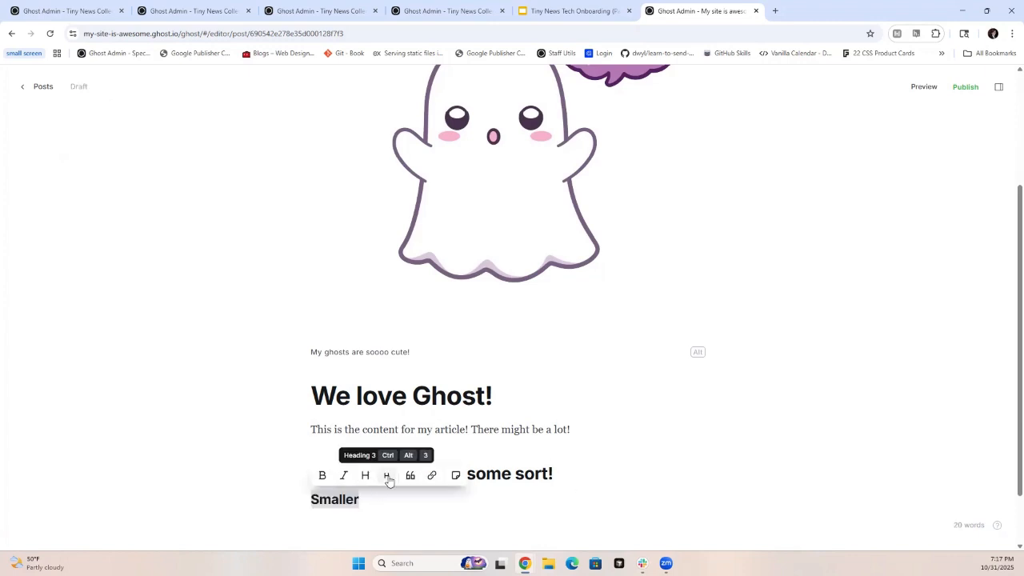
click(395, 525)
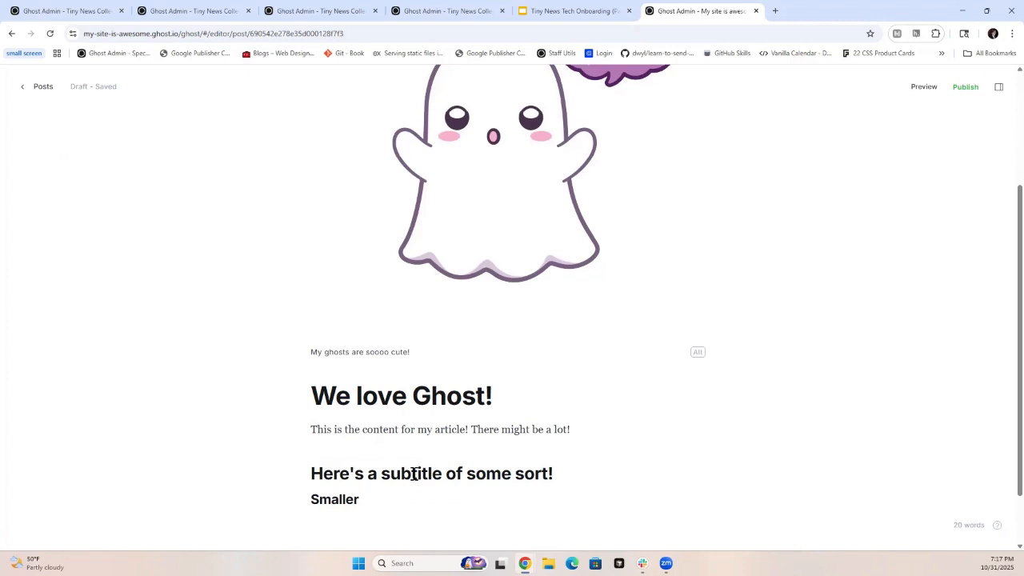
- Insert the image boo-ghost-cropped.png from the Downloads folder on a new line below "Smaller"
scroll(392, 499, down, 1)
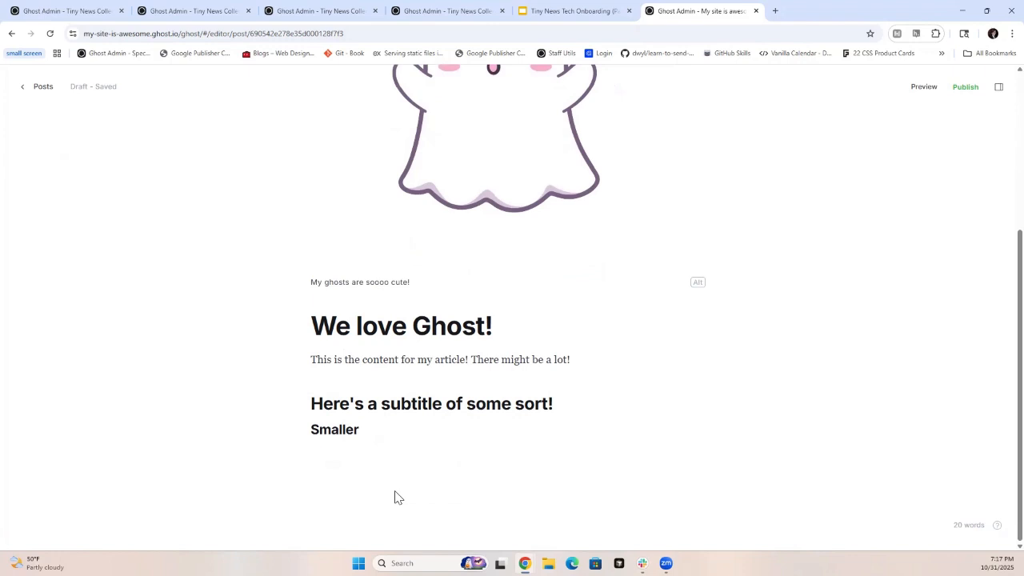
key(Return)
click(286, 453)
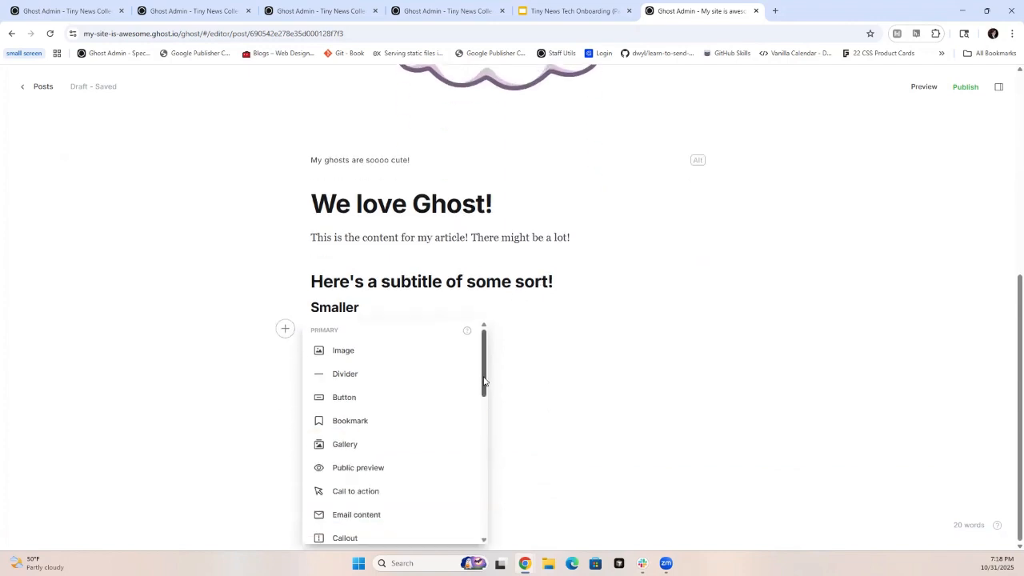
drag(485, 371, 497, 352)
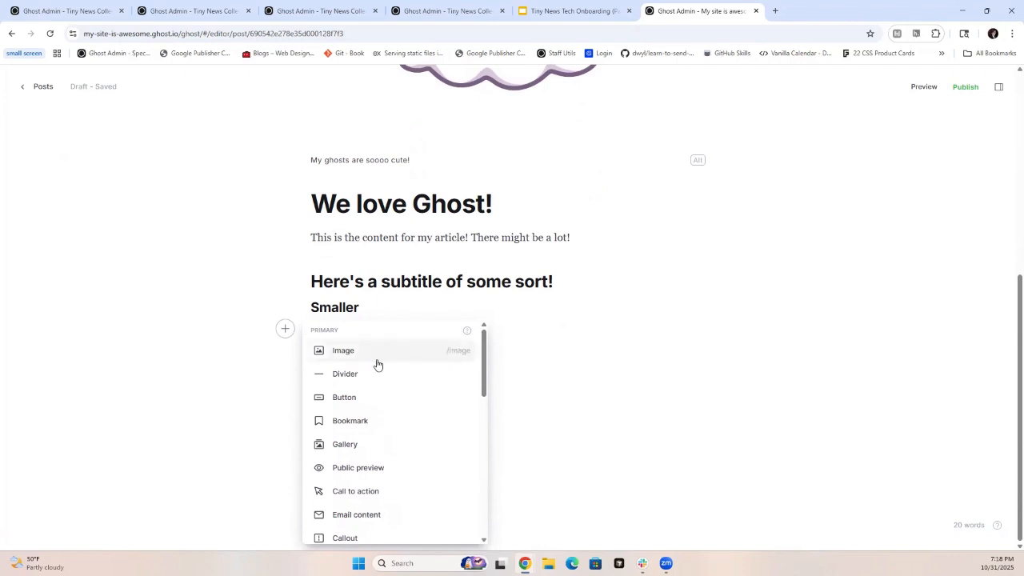
click(352, 360)
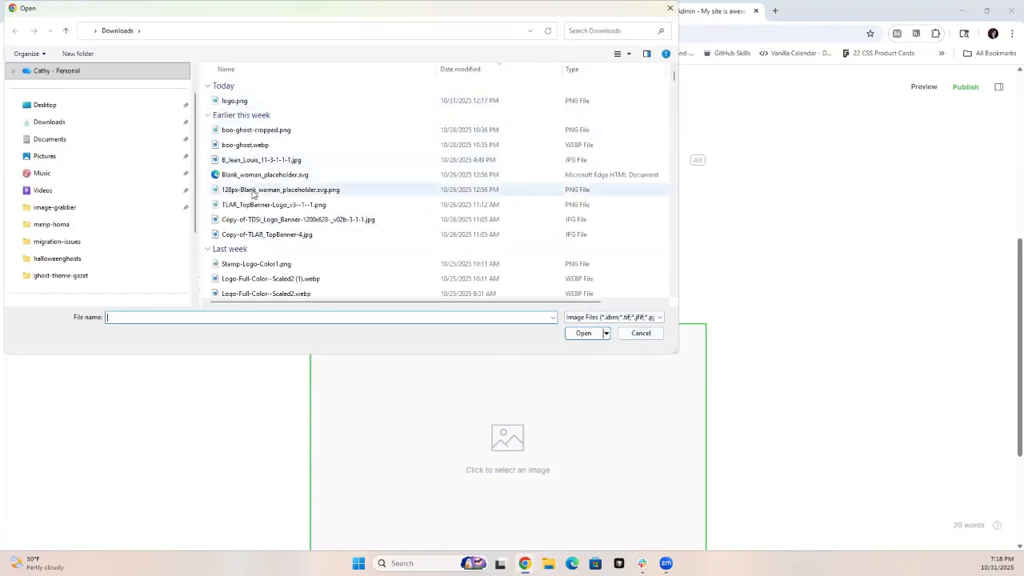
click(256, 130)
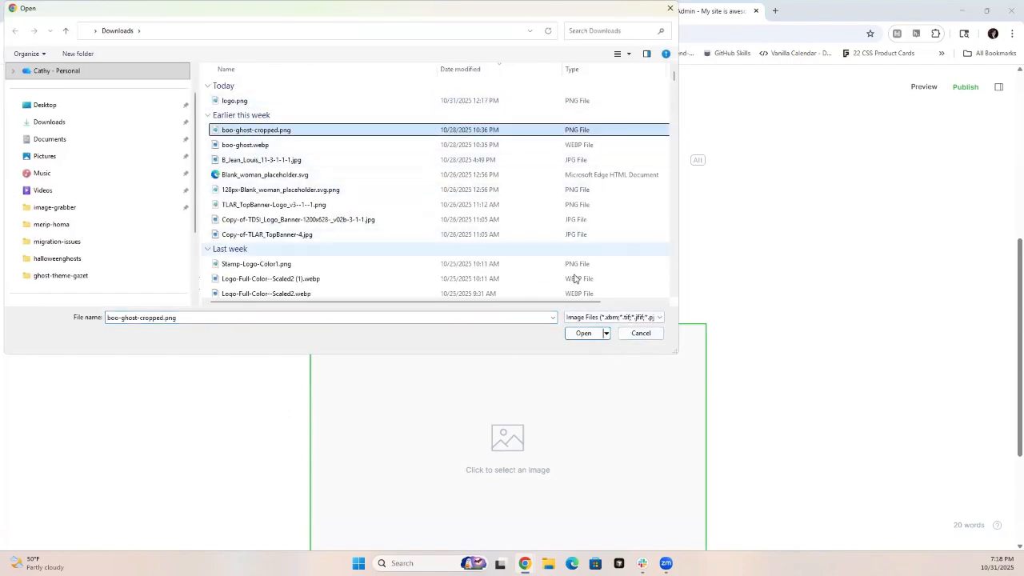
click(585, 334)
scroll(908, 367, up, 2)
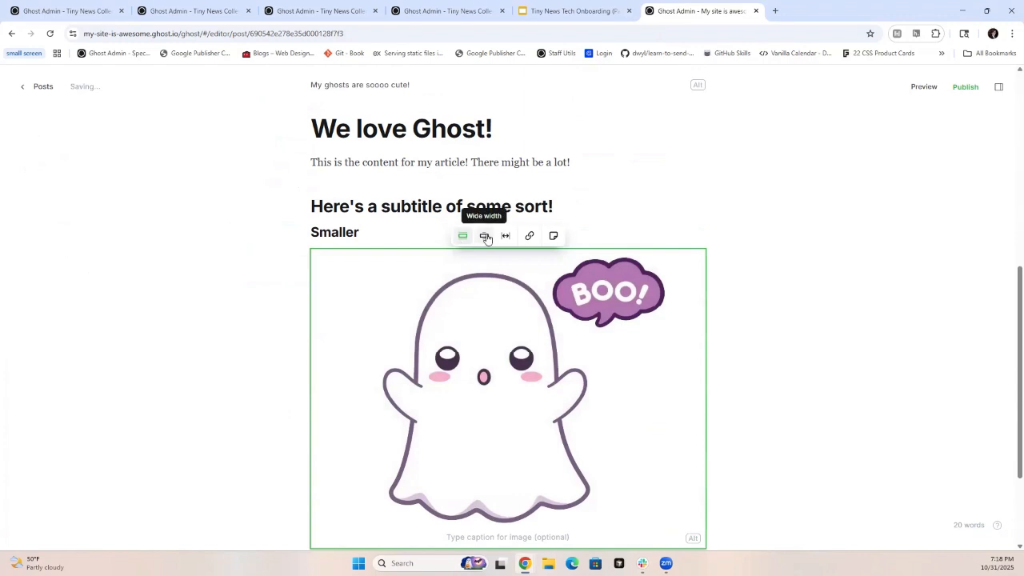
- Try the wide and full widths on the inserted ghost image and return it to regular width
click(489, 237)
scroll(469, 261, down, 2)
scroll(470, 257, up, 2)
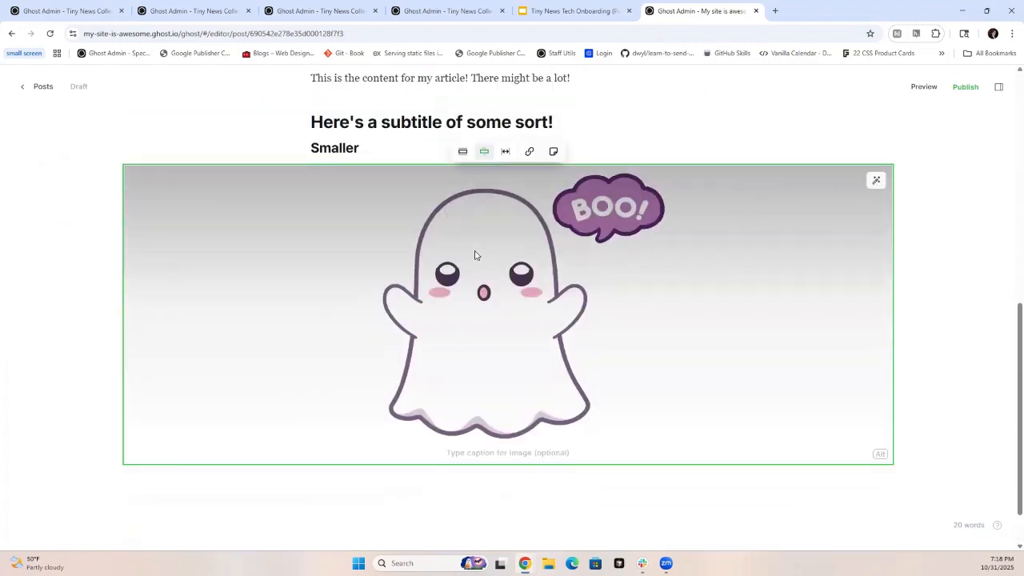
click(507, 236)
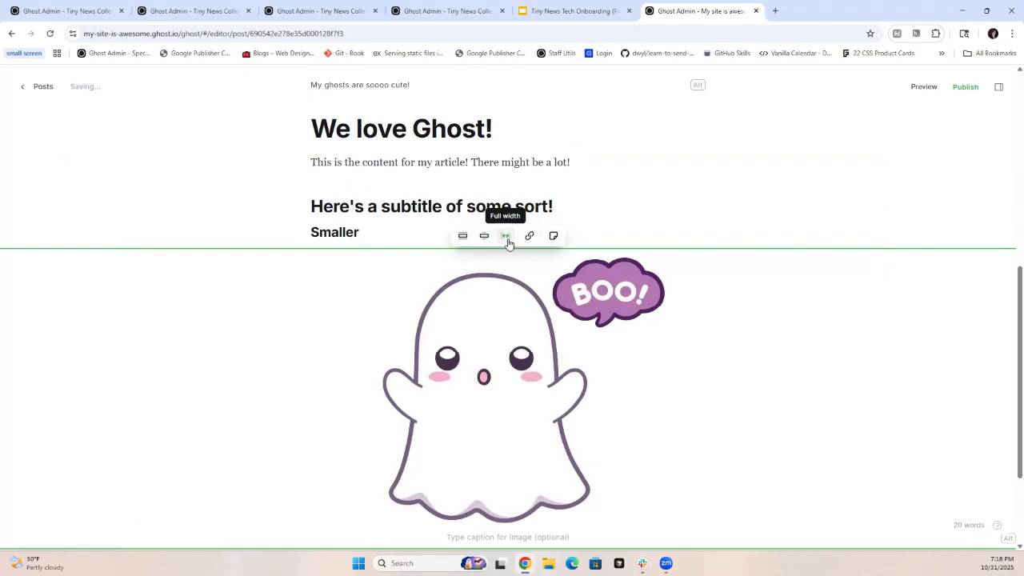
click(464, 237)
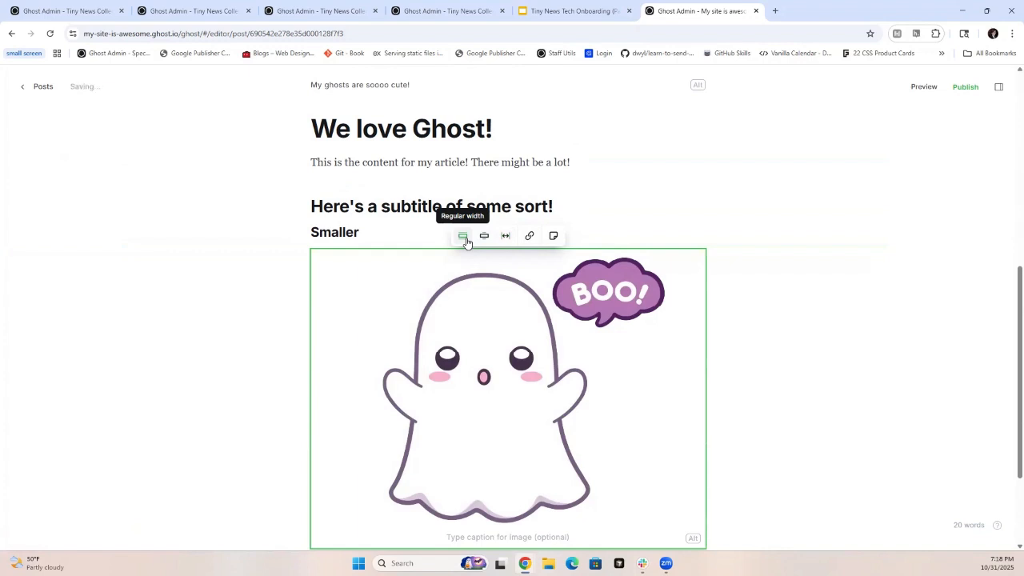
- Insert a bookmark card linking to the site's "Coming soon" post below the ghost image
scroll(448, 360, down, 3)
click(408, 438)
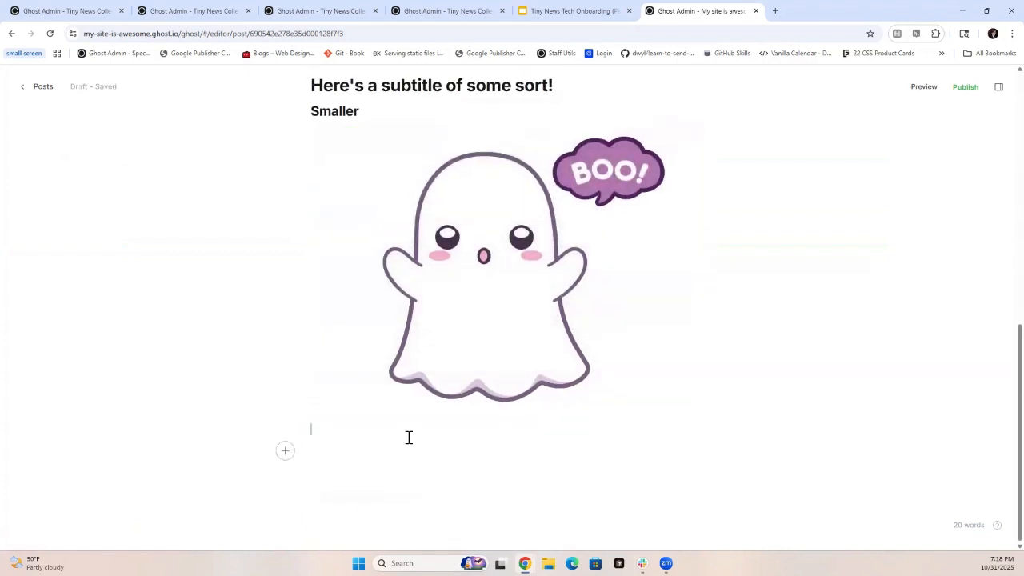
text(/)
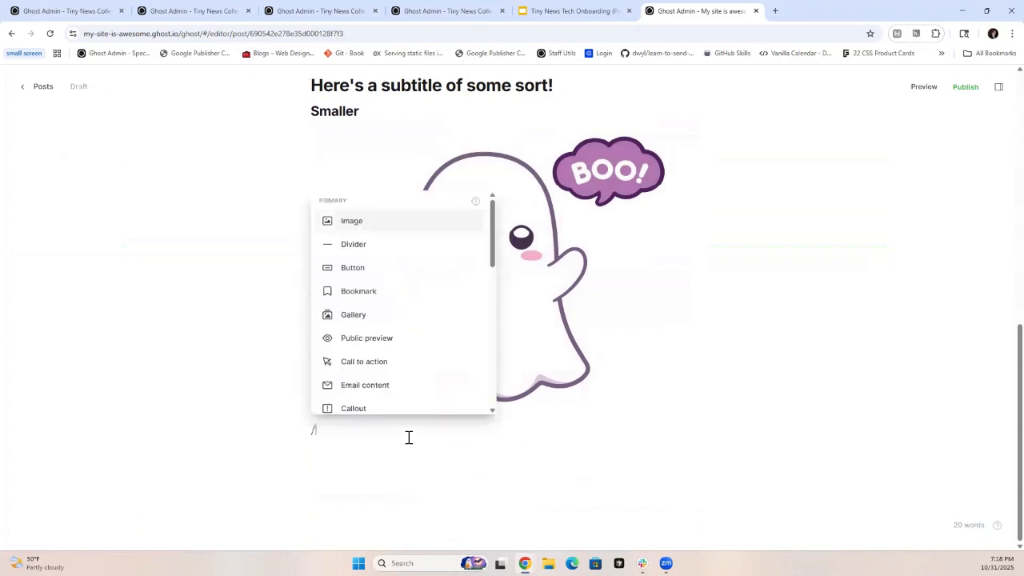
text(y)
key(BackSpace)
text(bookmark)
key(Return)
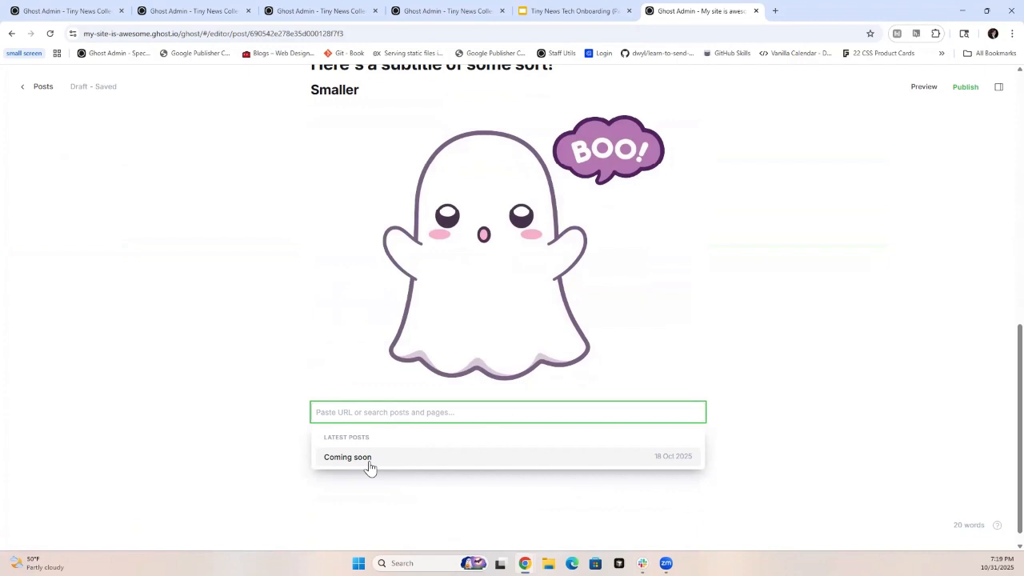
click(370, 467)
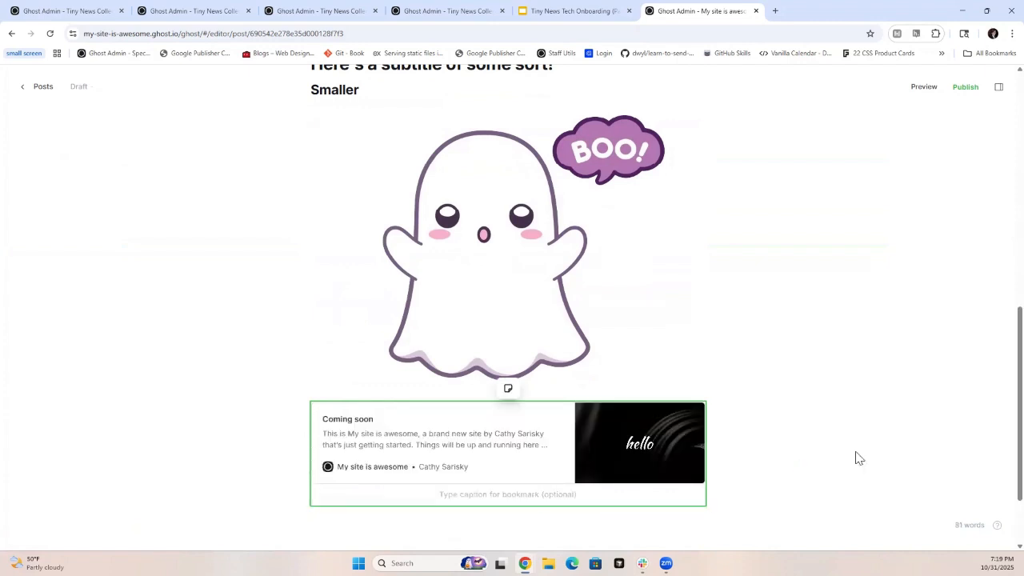
scroll(859, 446, down, 2)
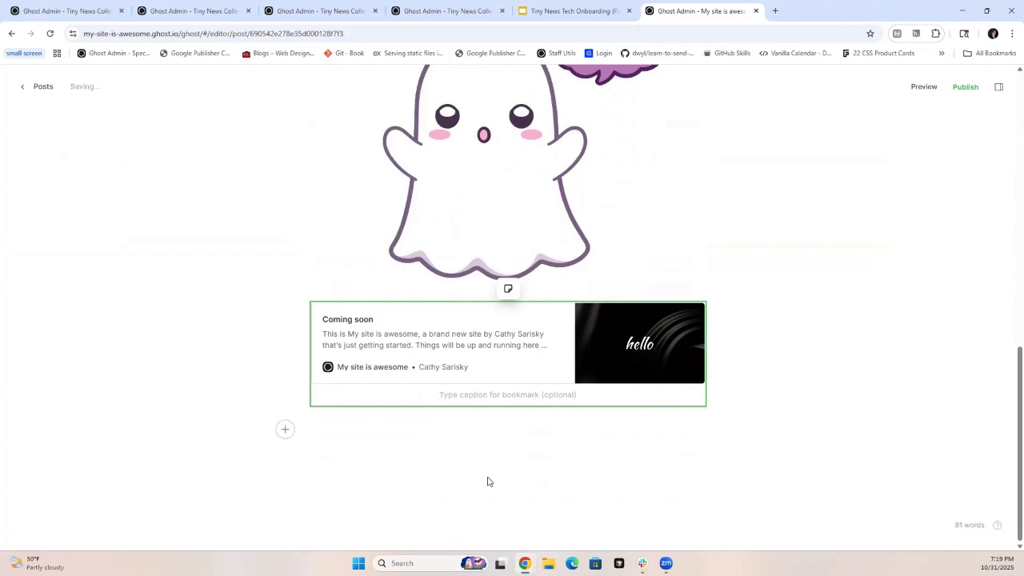
click(331, 432)
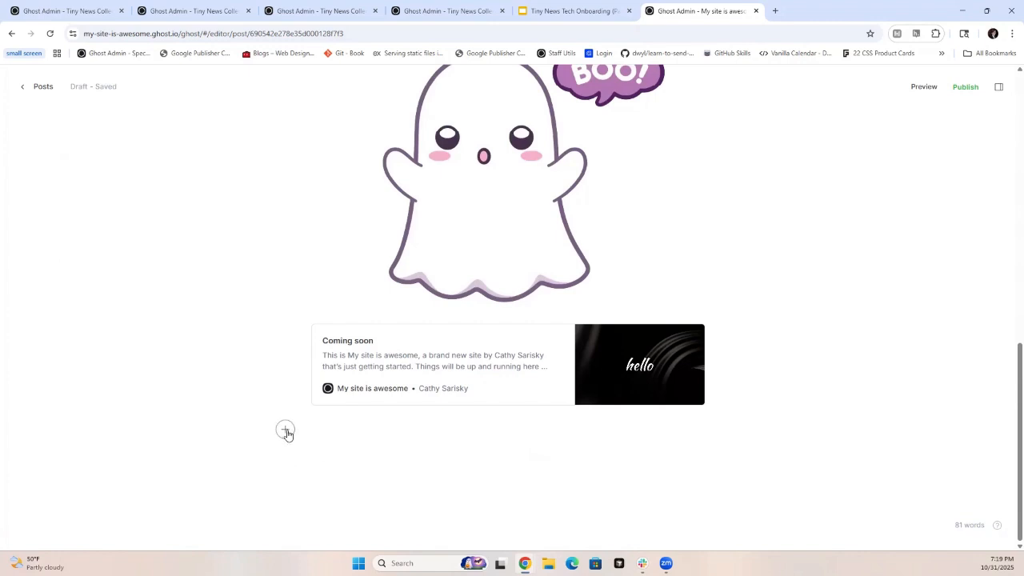
text(/book)
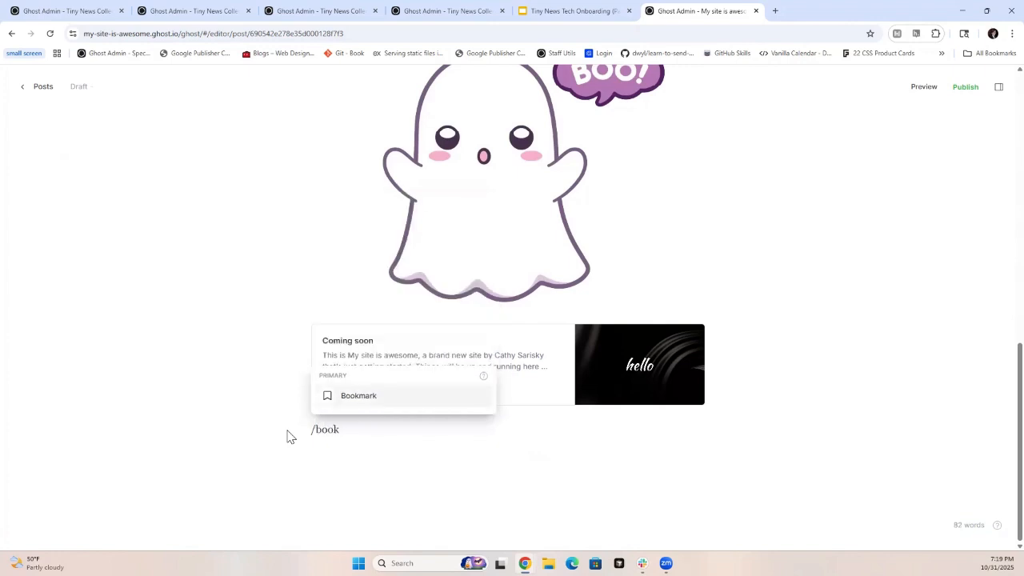
click(372, 398)
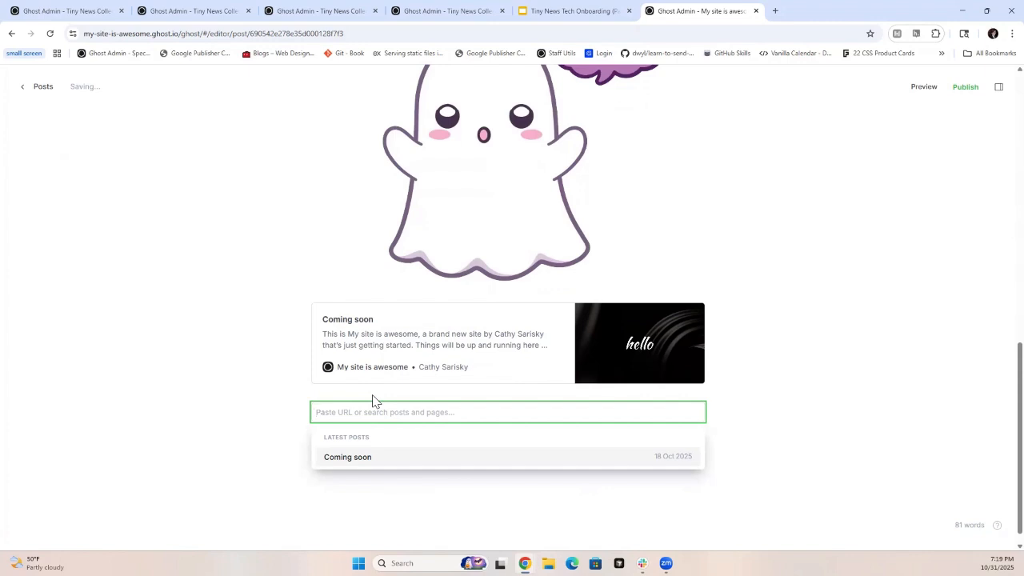
text(https)
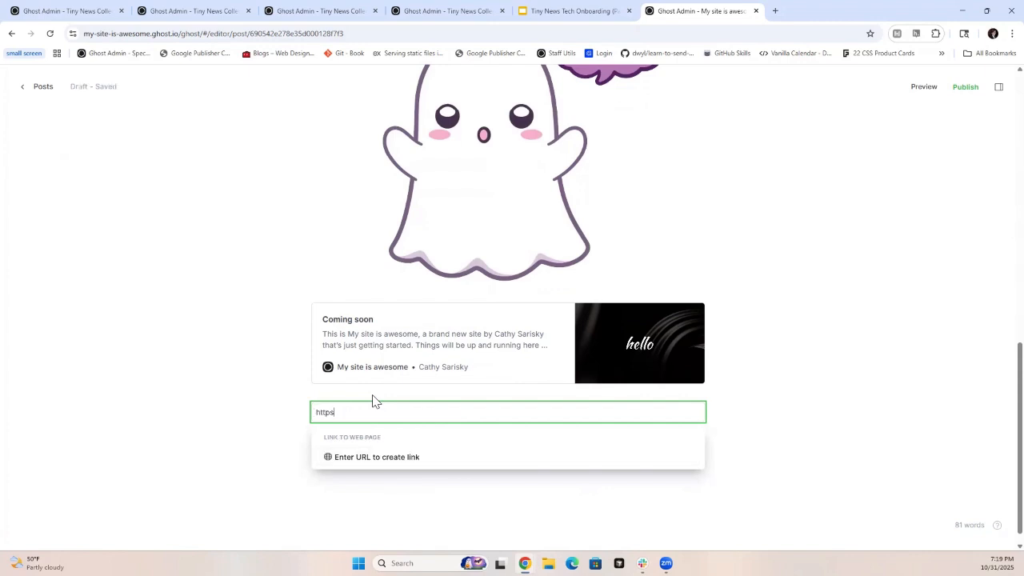
text(://spect)
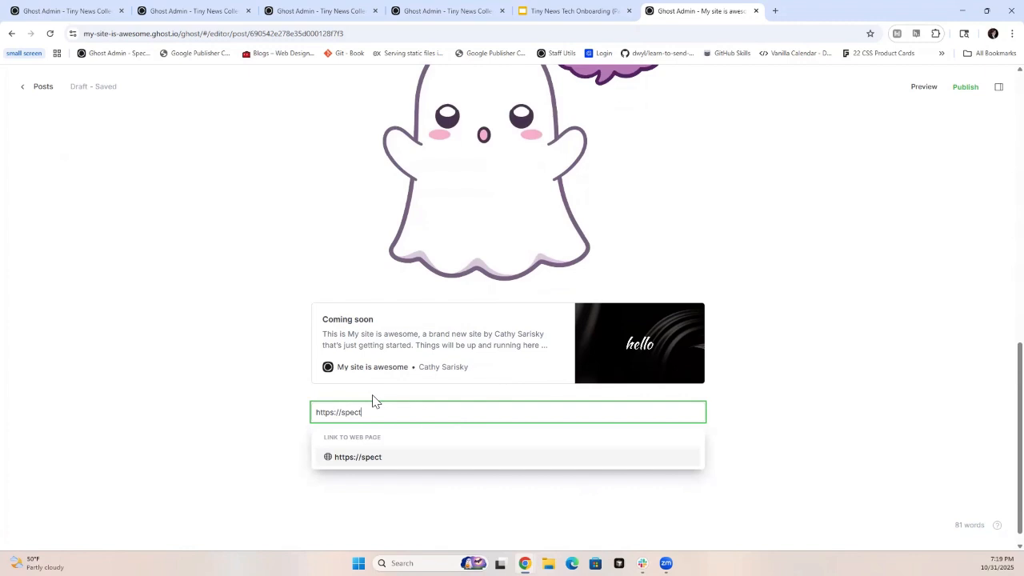
text(ralwebservices.com)
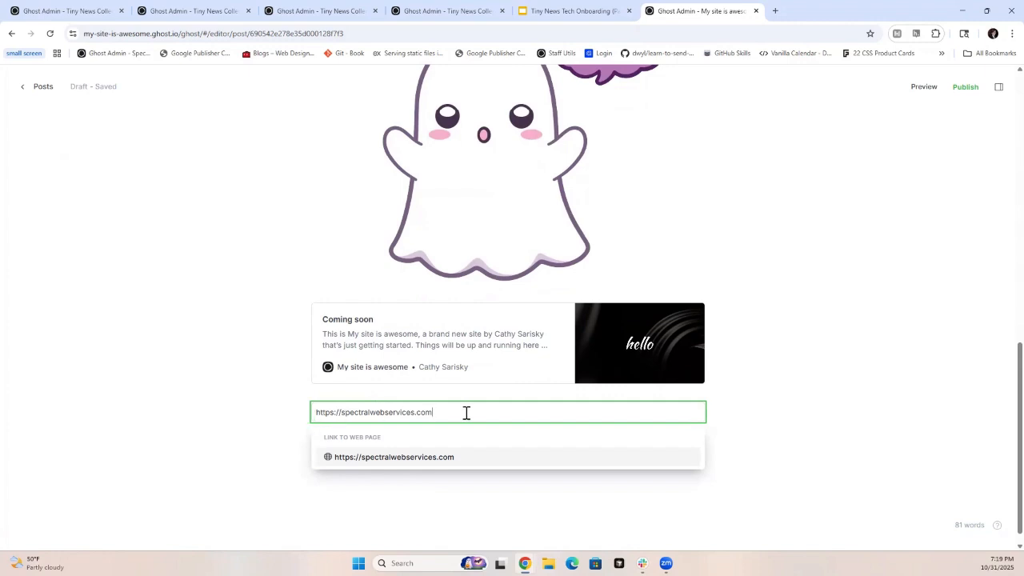
key(Return)
click(343, 413)
text(www.)
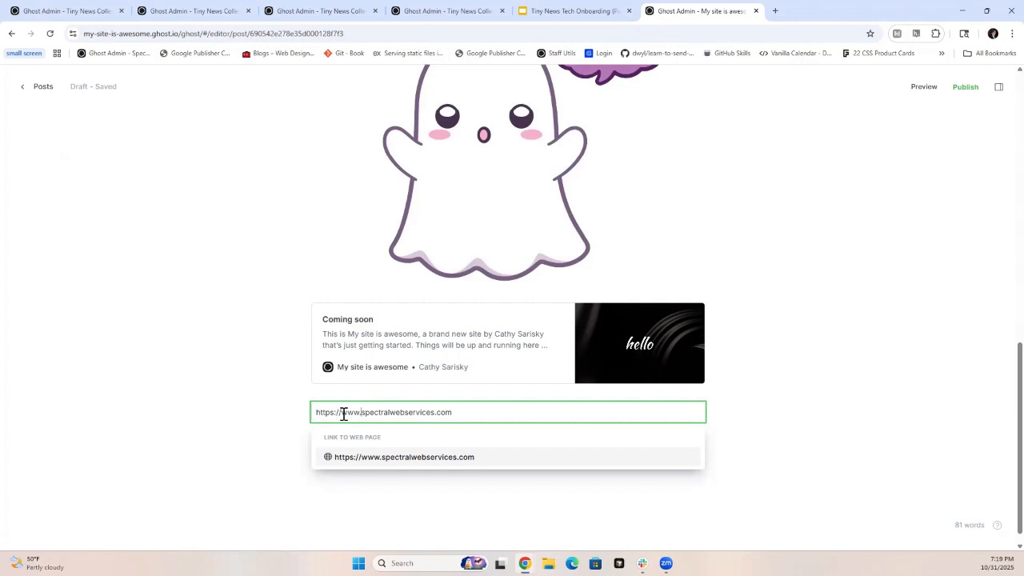
key(Return)
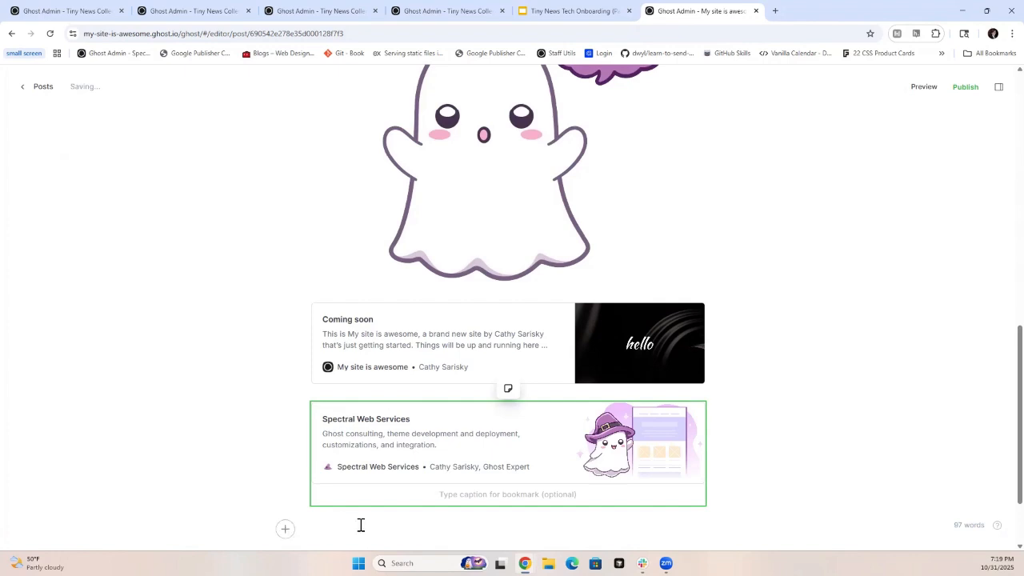
- Insert a call to action card below the Spectral Web Services bookmark
click(540, 530)
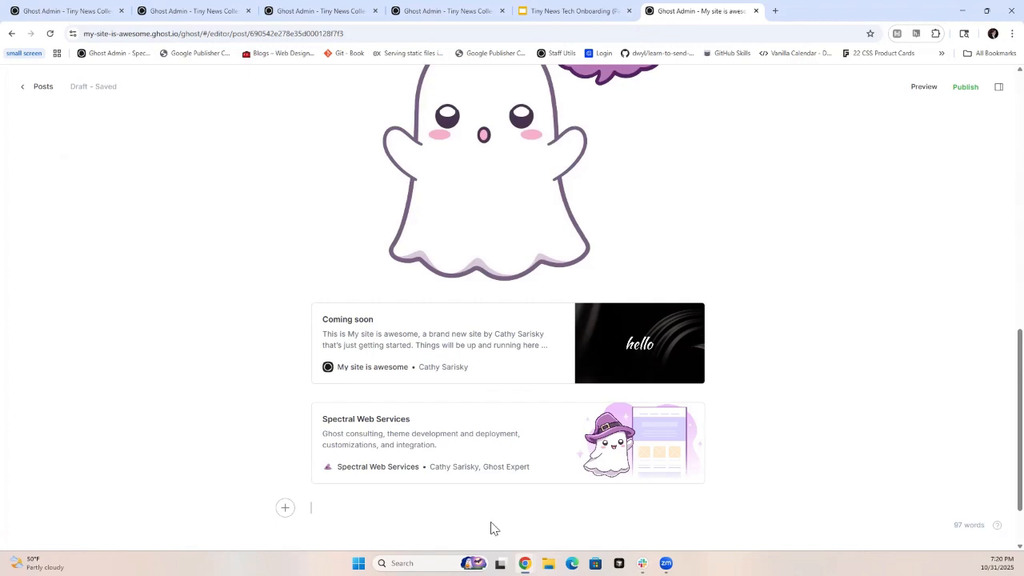
scroll(438, 490, down, 1)
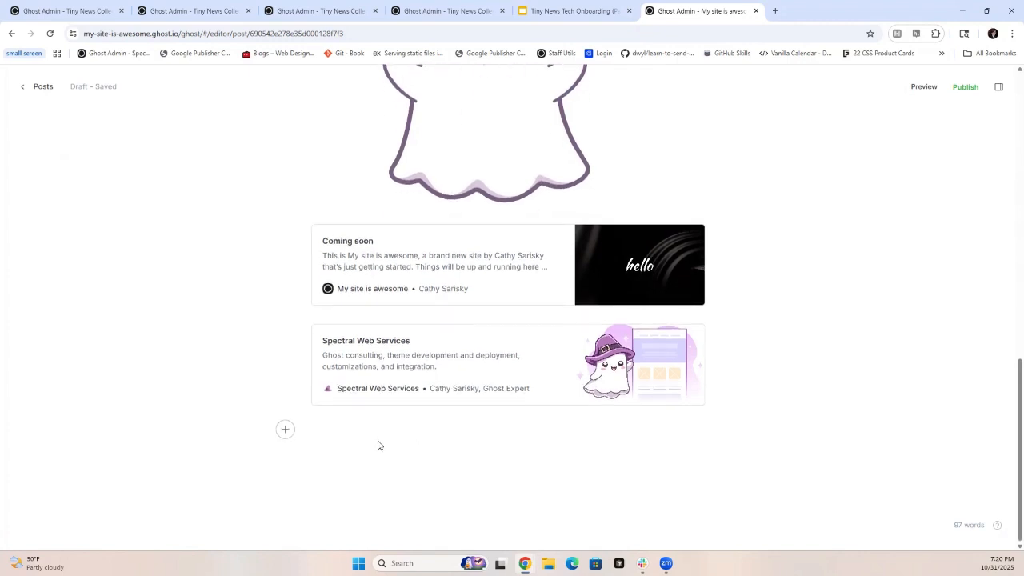
click(284, 430)
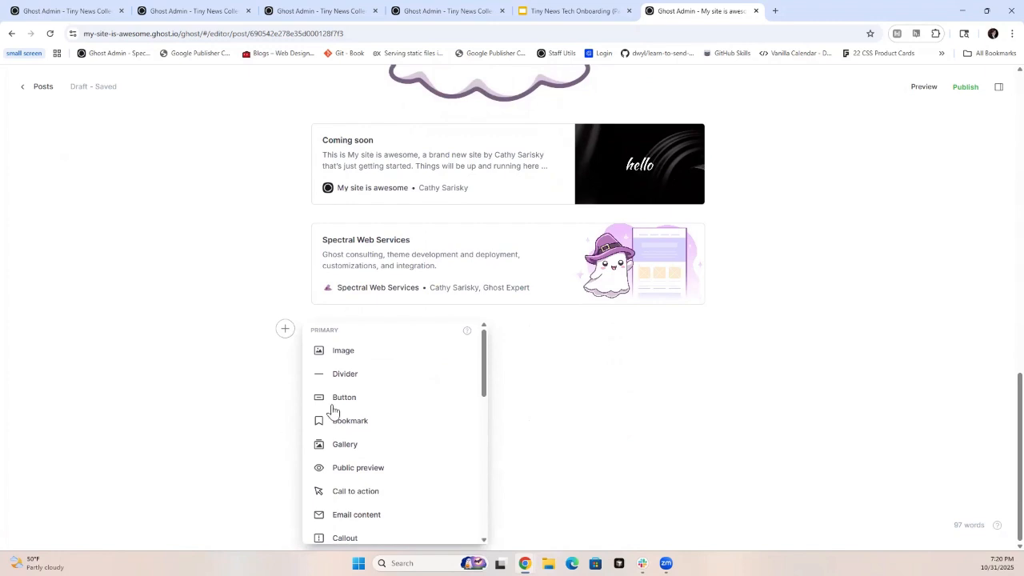
click(381, 495)
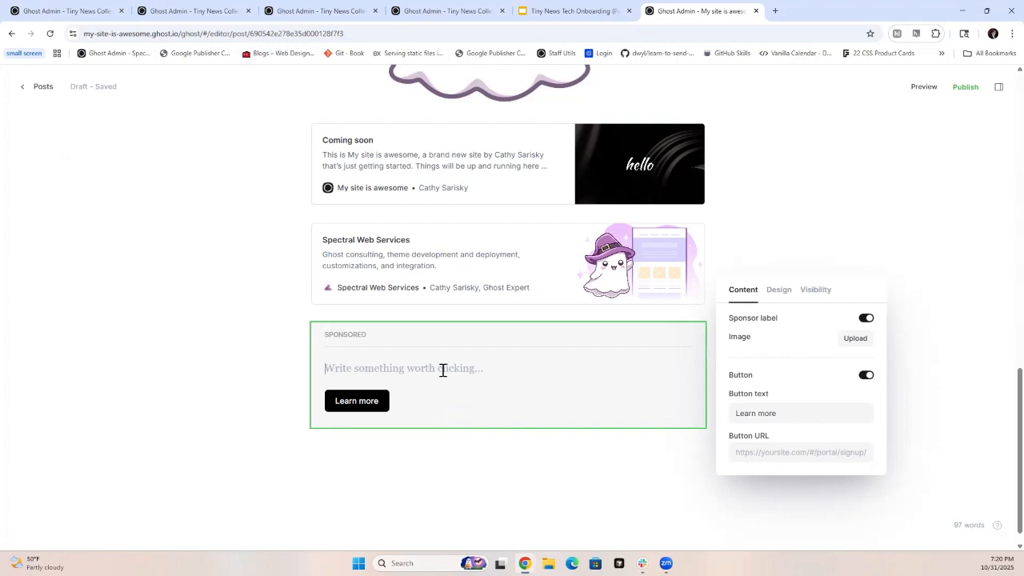
- Try selecting the "Sponsored" text on the call to action card and switch the sponsor label off and on again
double_click(358, 335)
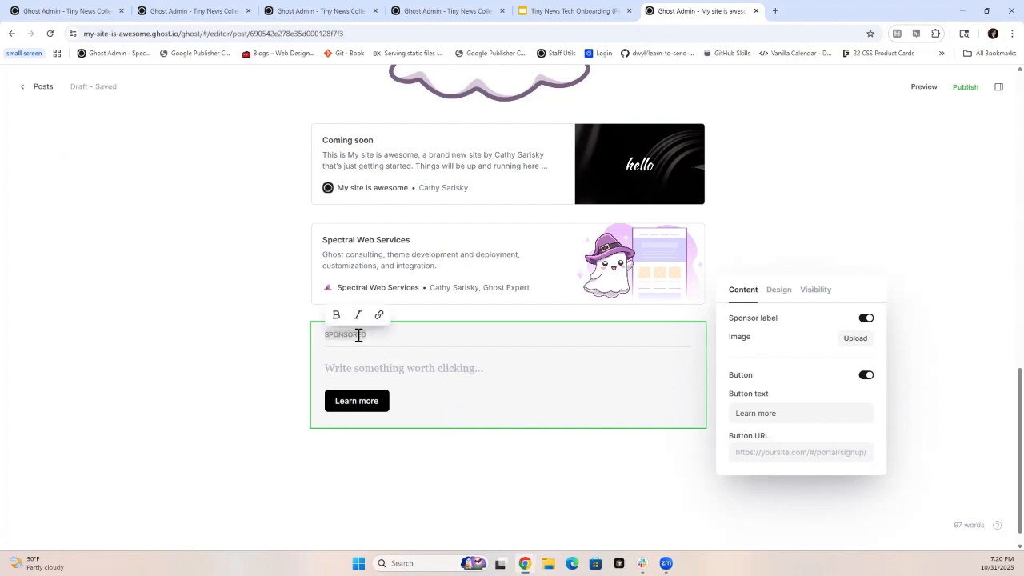
click(405, 336)
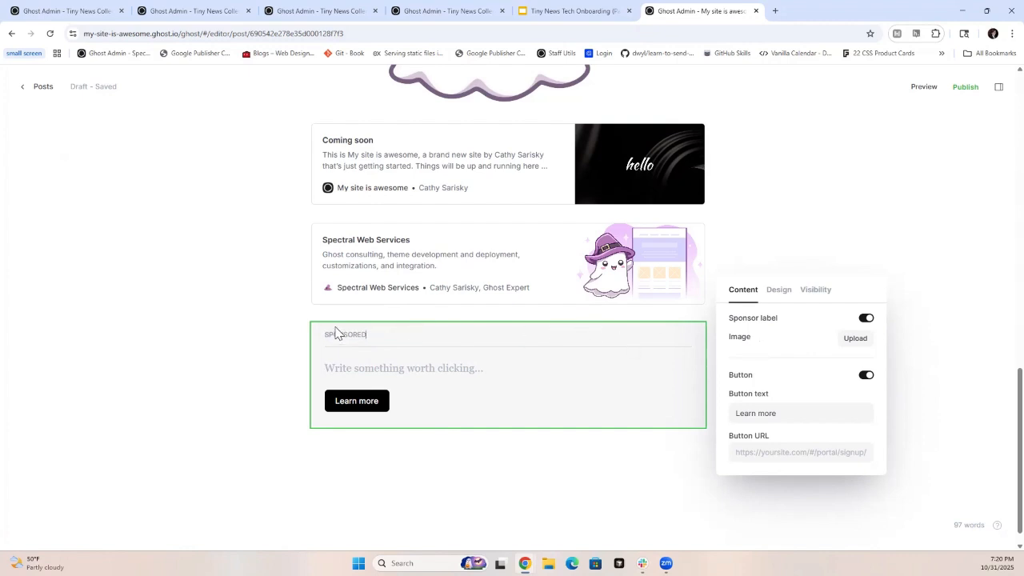
click(866, 320)
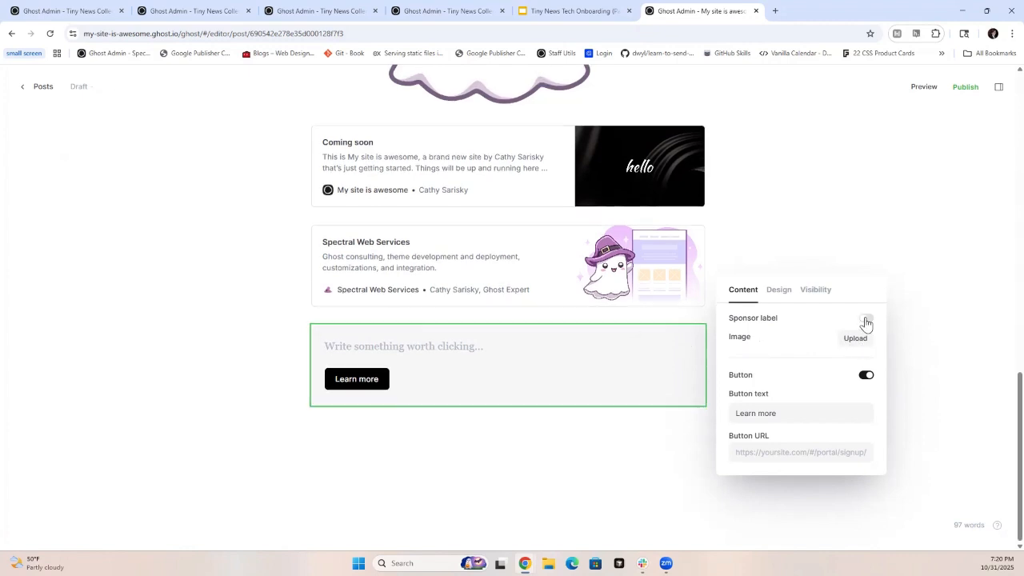
click(865, 320)
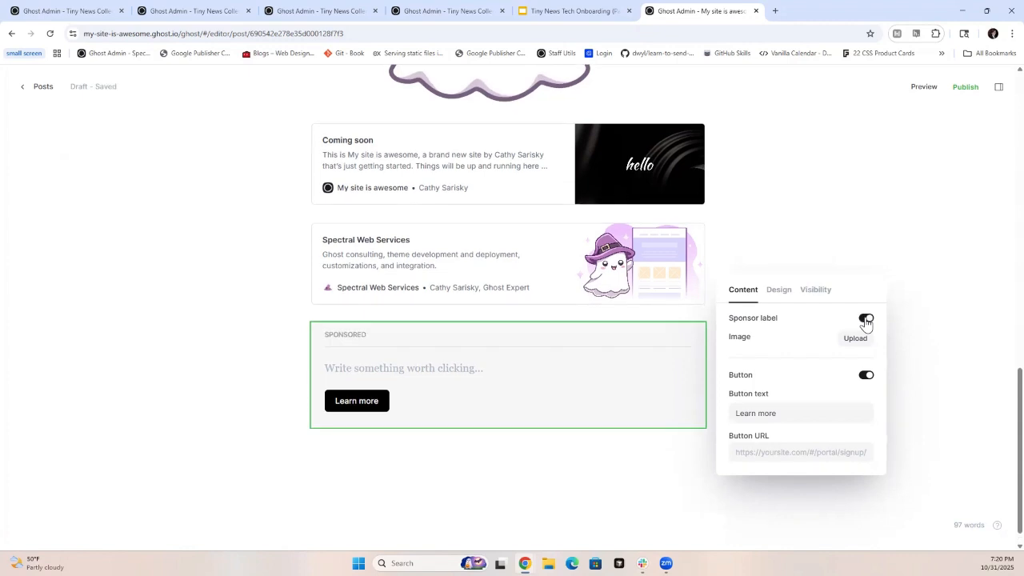
- Set the call to action card's button URL to #/portal/signup/free and turn the card's button off
click(776, 462)
click(777, 501)
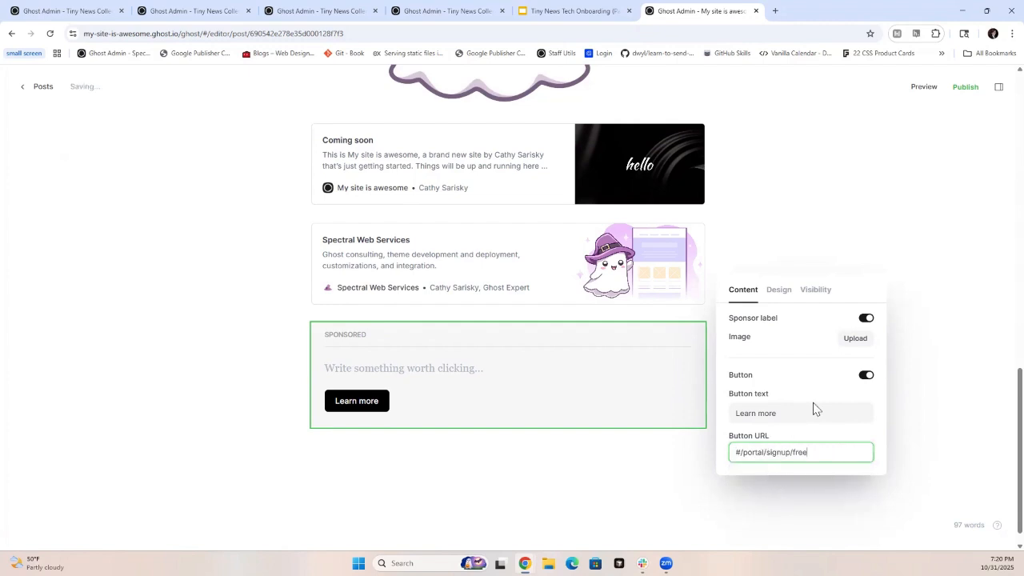
click(865, 376)
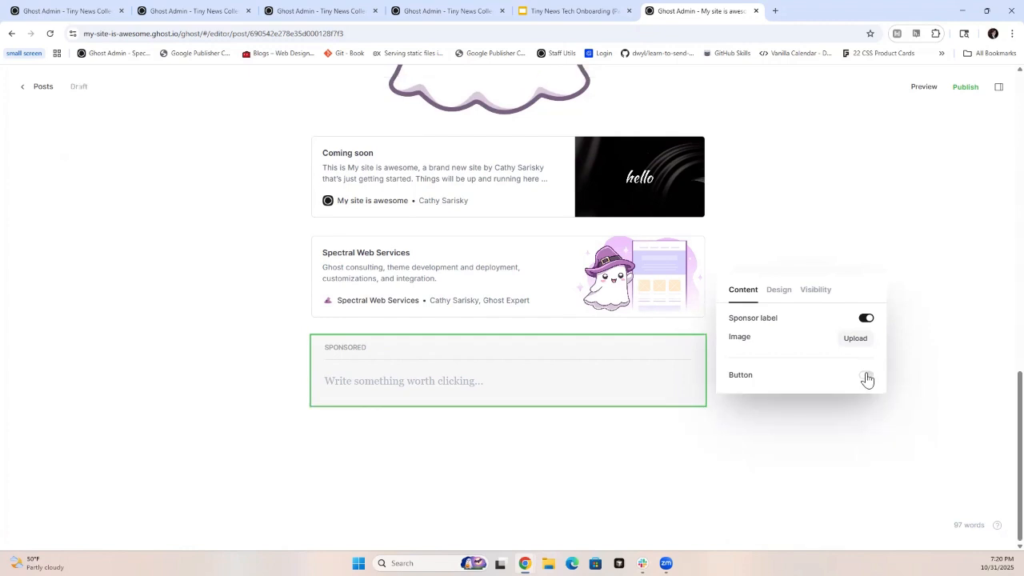
- Turn the call to action card's button back on and add boo-ghost-cropped.png as the card's image
click(866, 377)
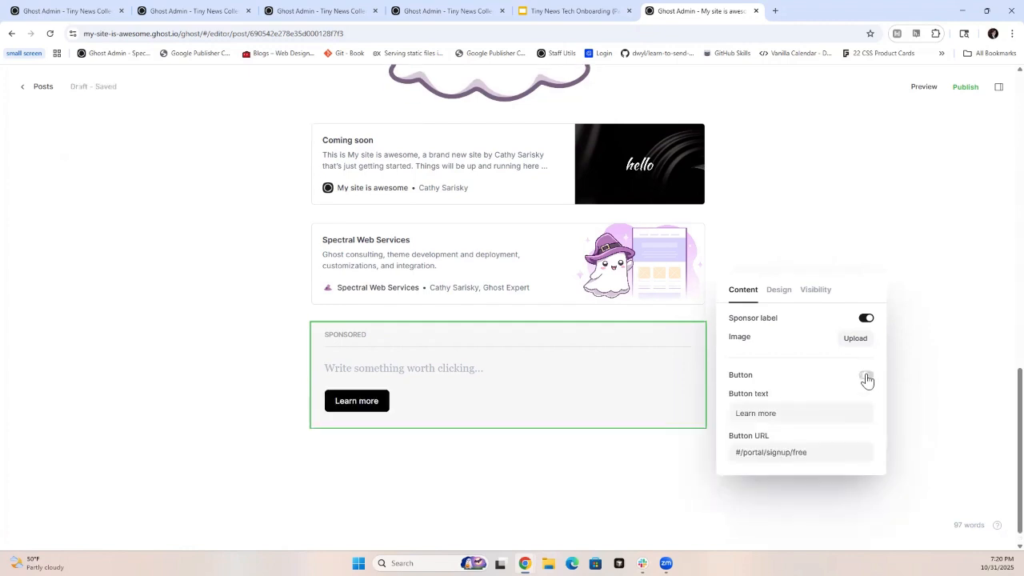
click(781, 292)
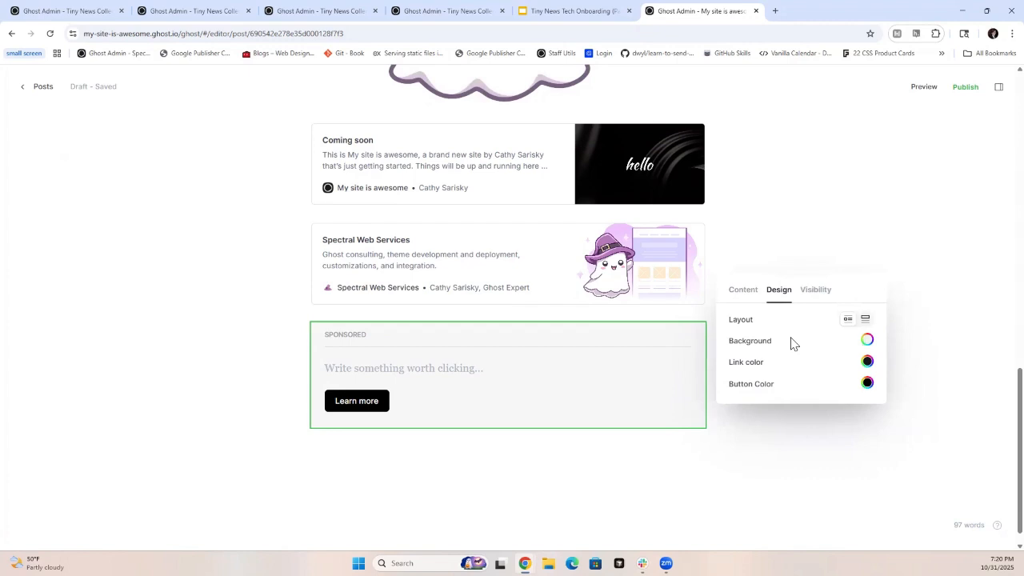
click(744, 292)
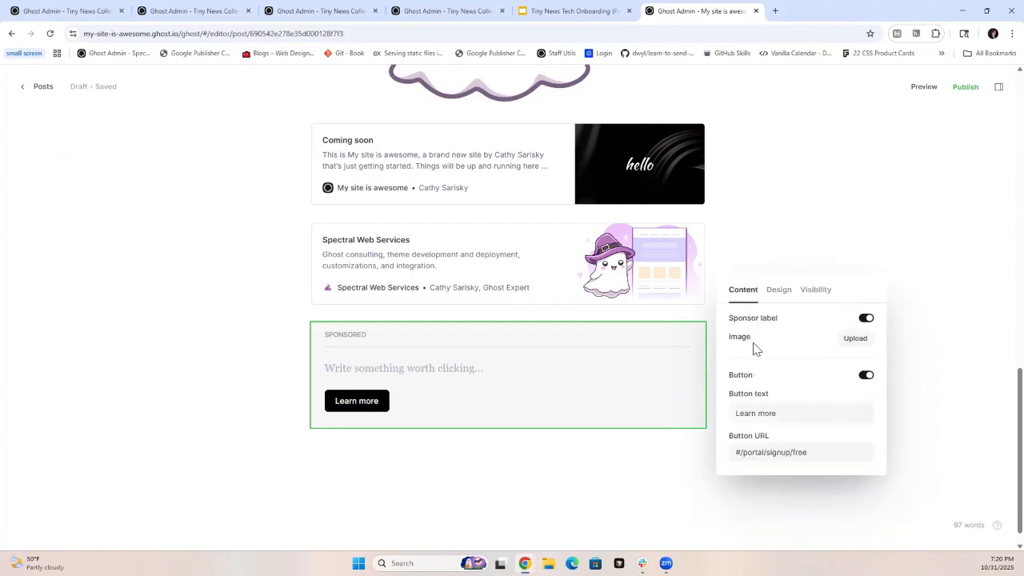
click(854, 340)
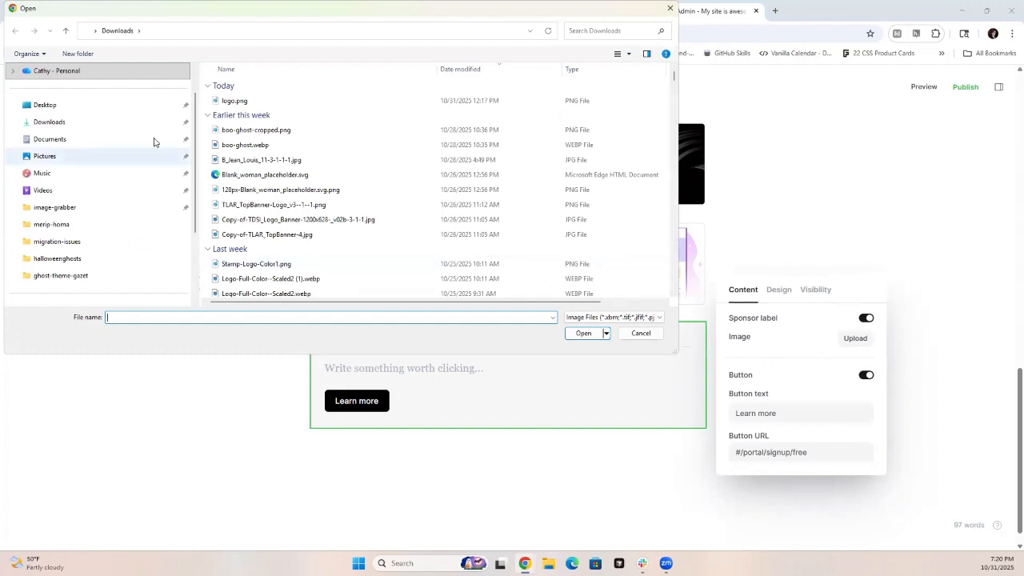
click(240, 129)
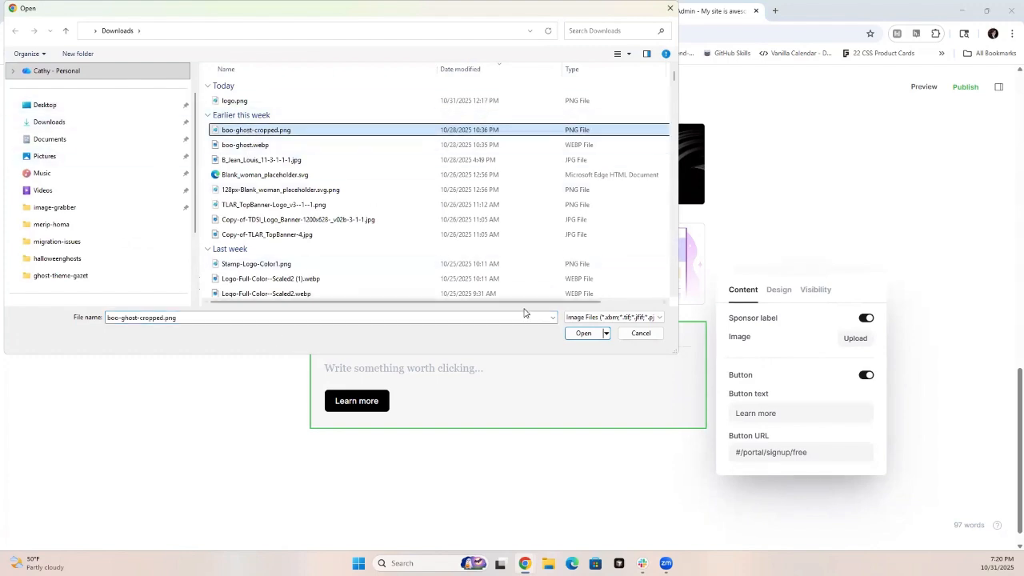
click(584, 334)
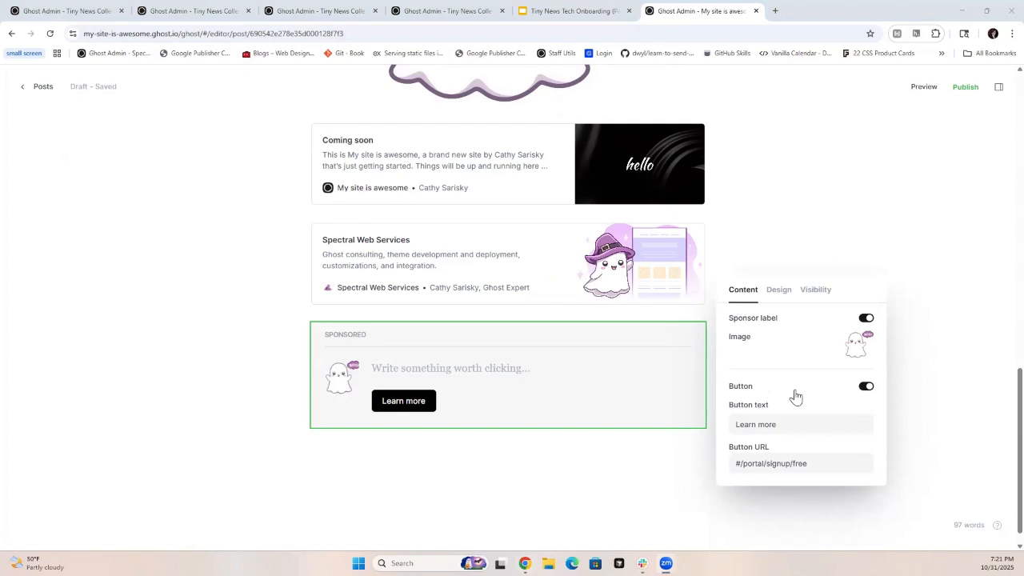
- Try the layout with the large image above the text on the call to action card, and restore the compact layout
click(776, 293)
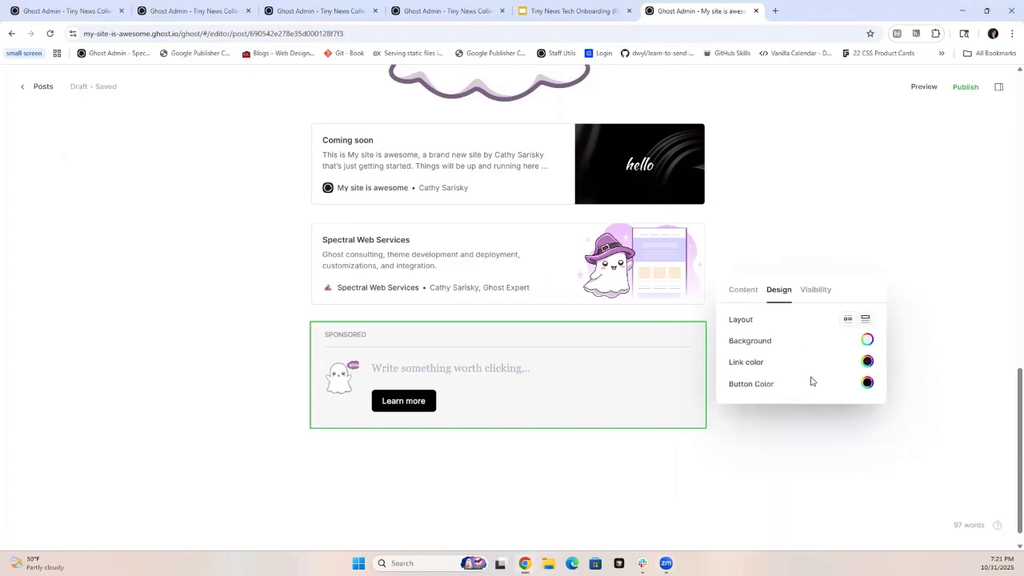
click(867, 320)
scroll(690, 403, down, 3)
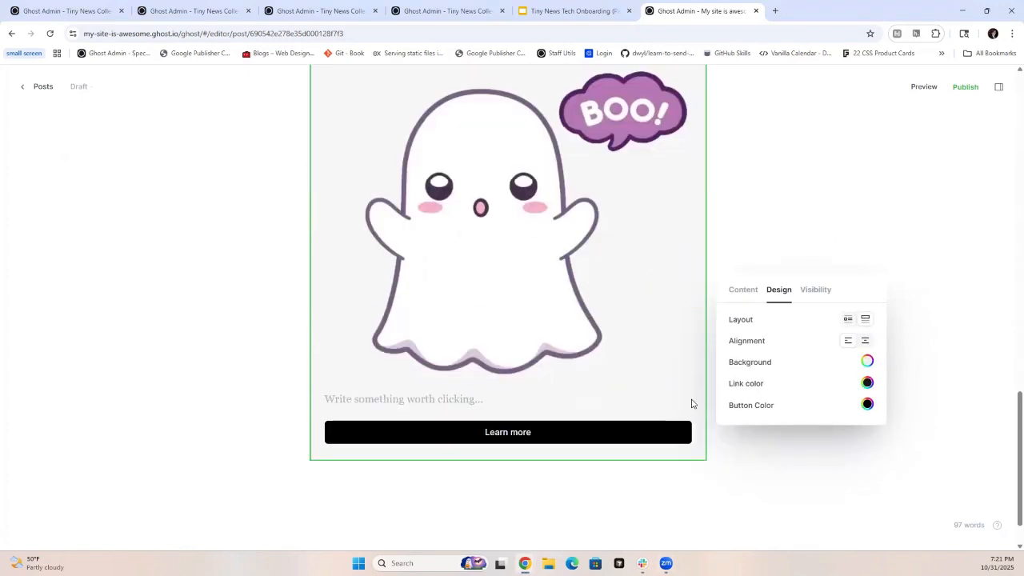
scroll(680, 404, up, 2)
scroll(679, 404, down, 2)
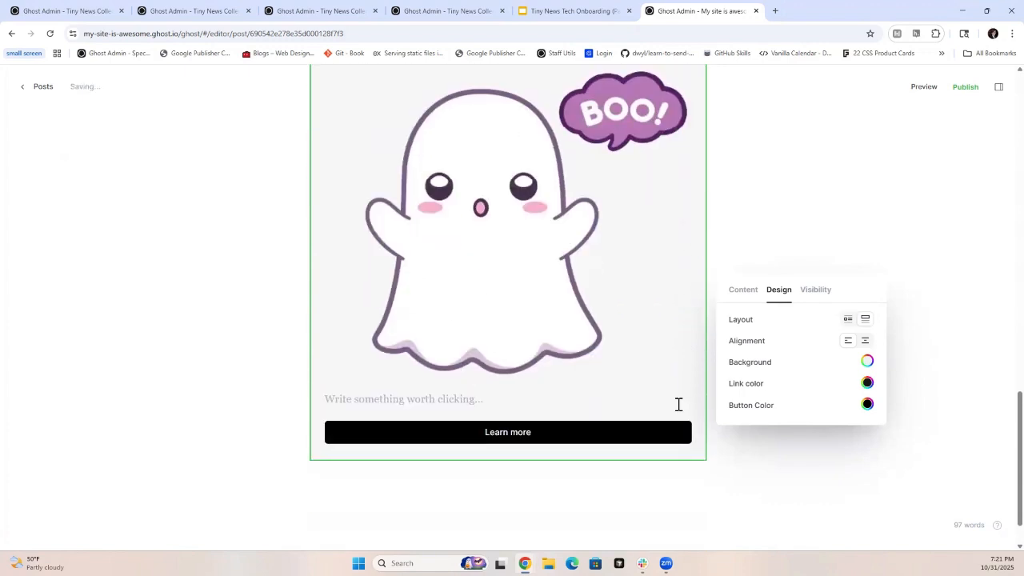
click(848, 320)
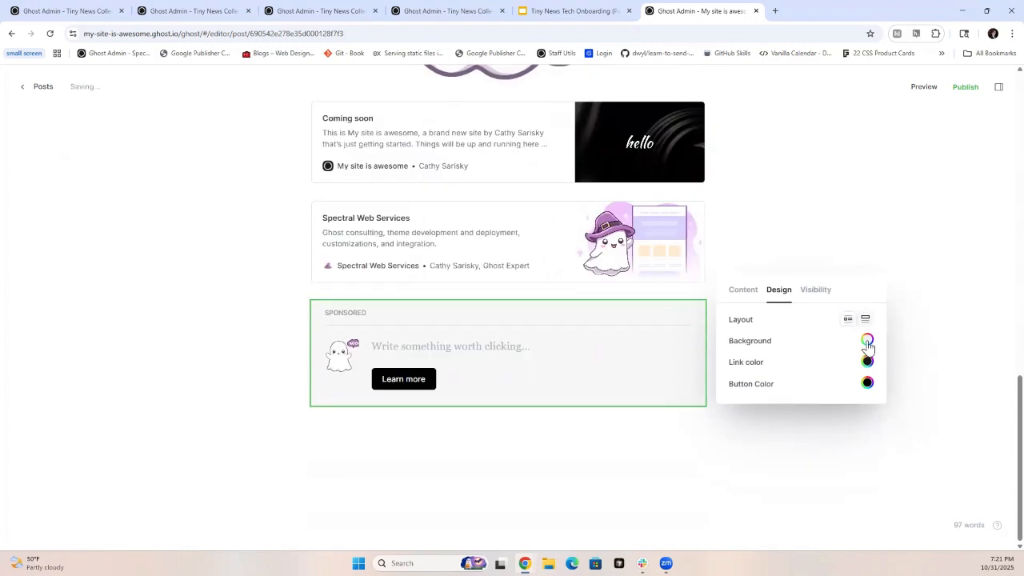
- Give the call to action card a purple background and hide it from free members in its visibility settings
click(868, 342)
click(865, 318)
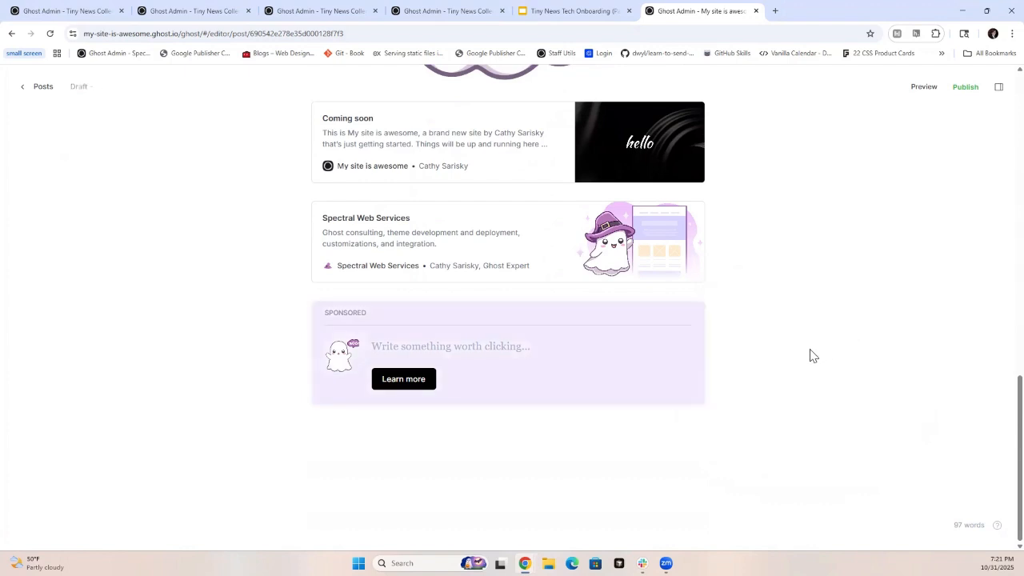
click(631, 376)
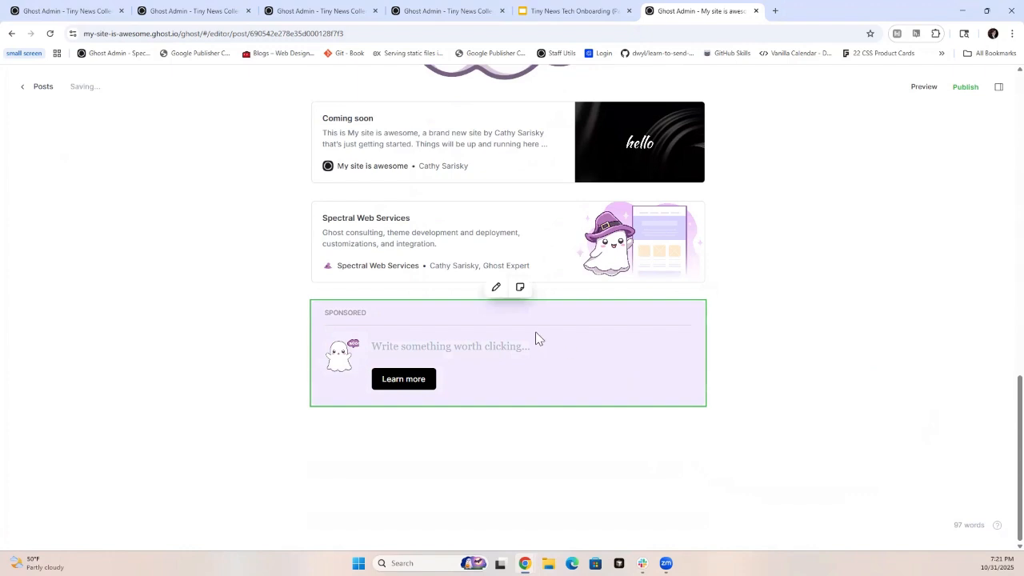
click(495, 288)
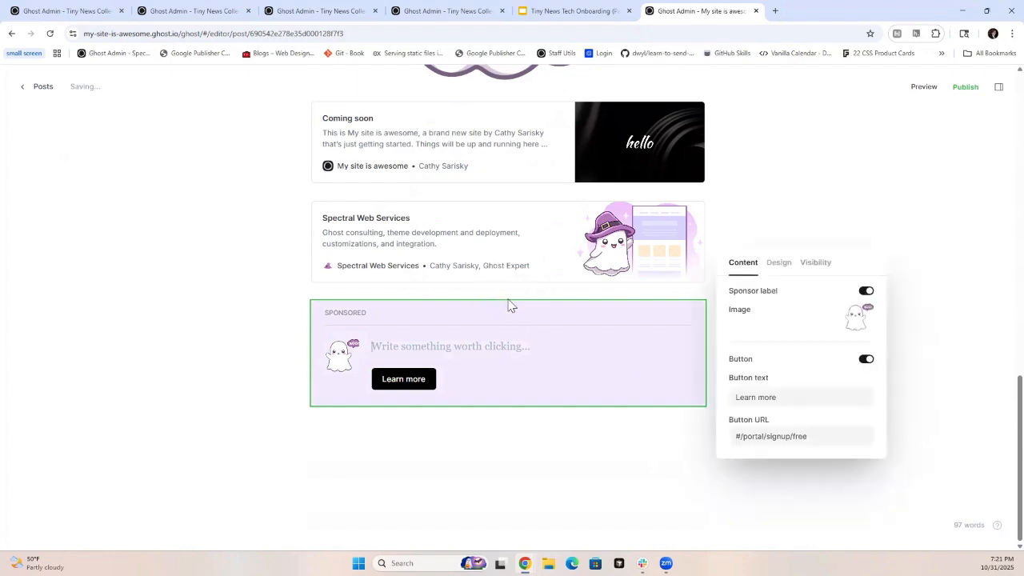
click(802, 266)
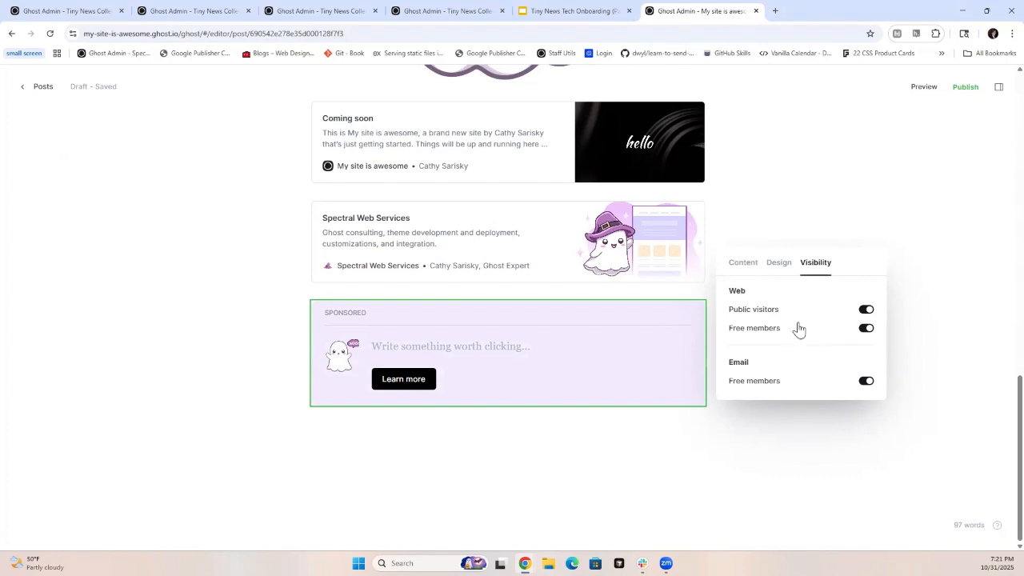
click(866, 329)
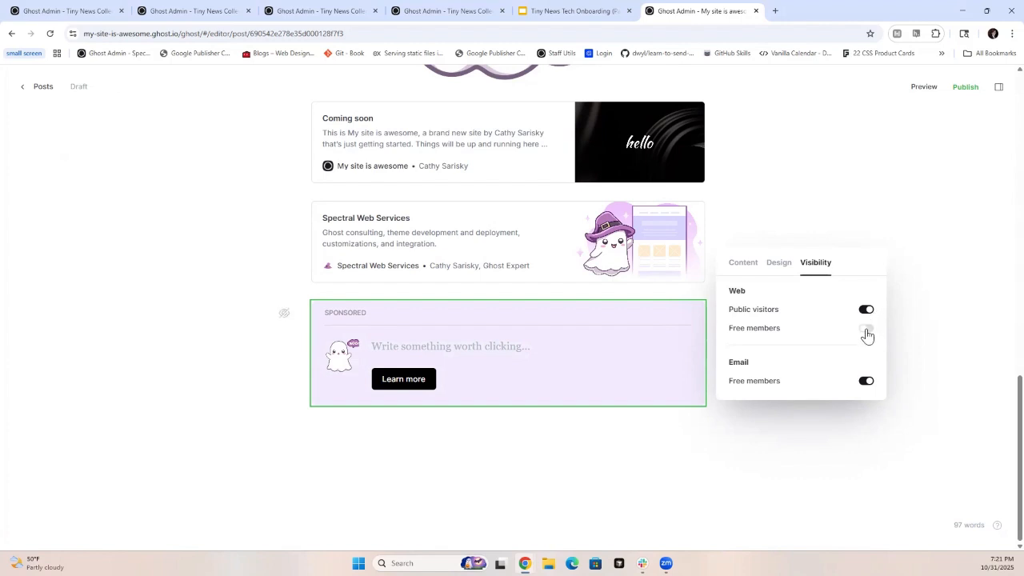
click(867, 329)
- Insert a public preview divider below the call to action card
click(285, 432)
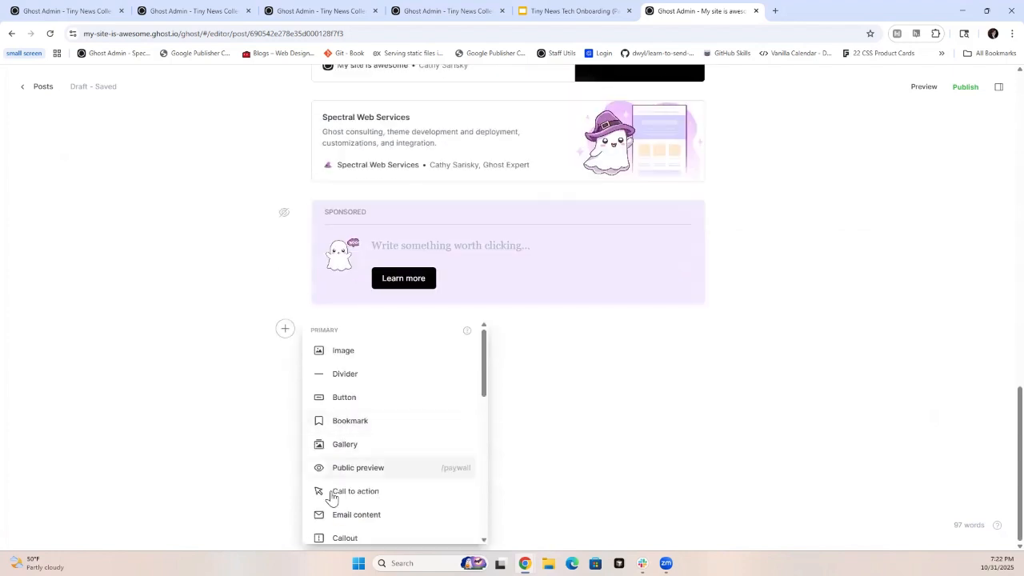
scroll(392, 443, down, 2)
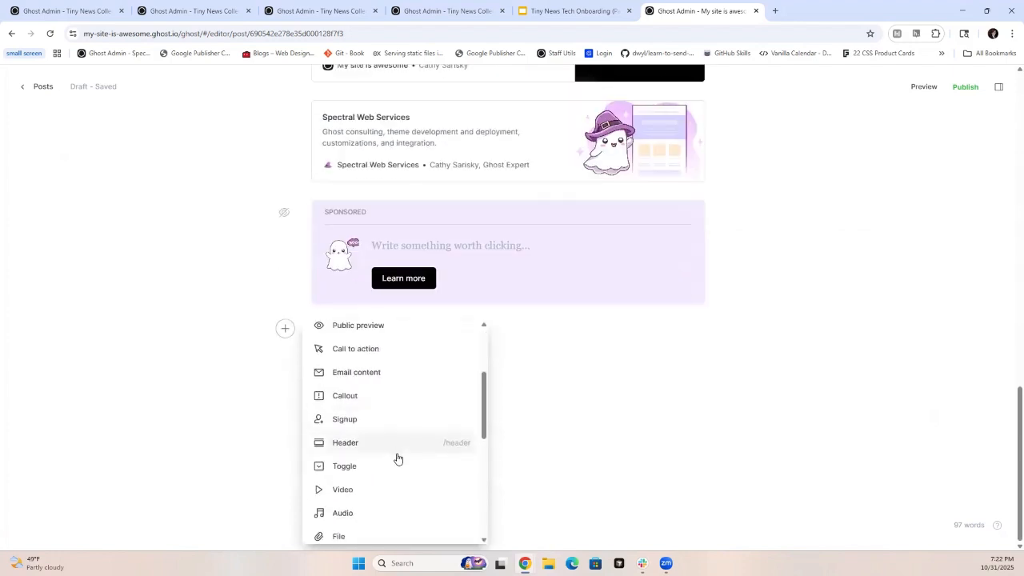
click(367, 330)
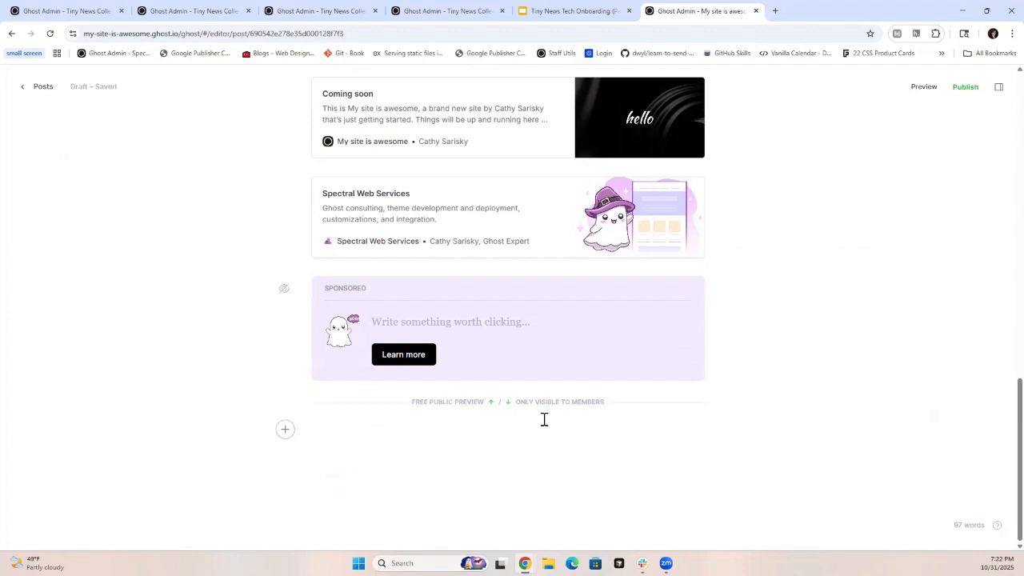
- Set the post access to Members only in the post settings
click(998, 87)
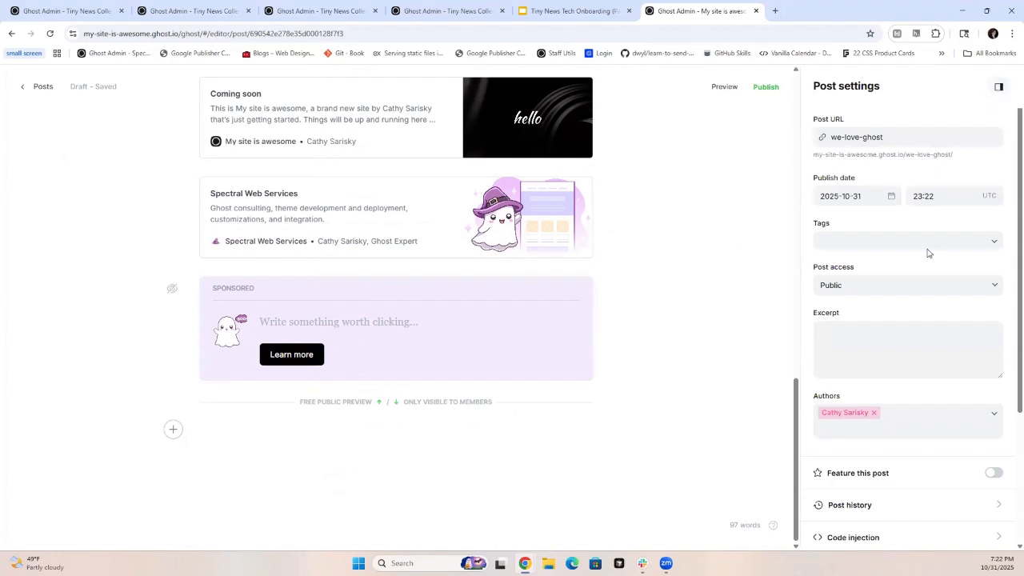
click(867, 290)
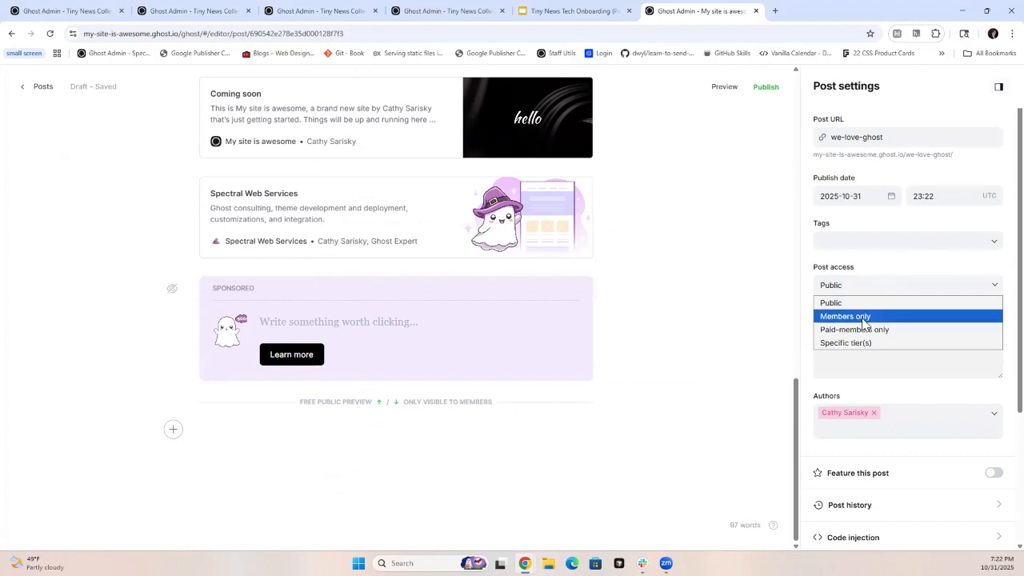
click(864, 319)
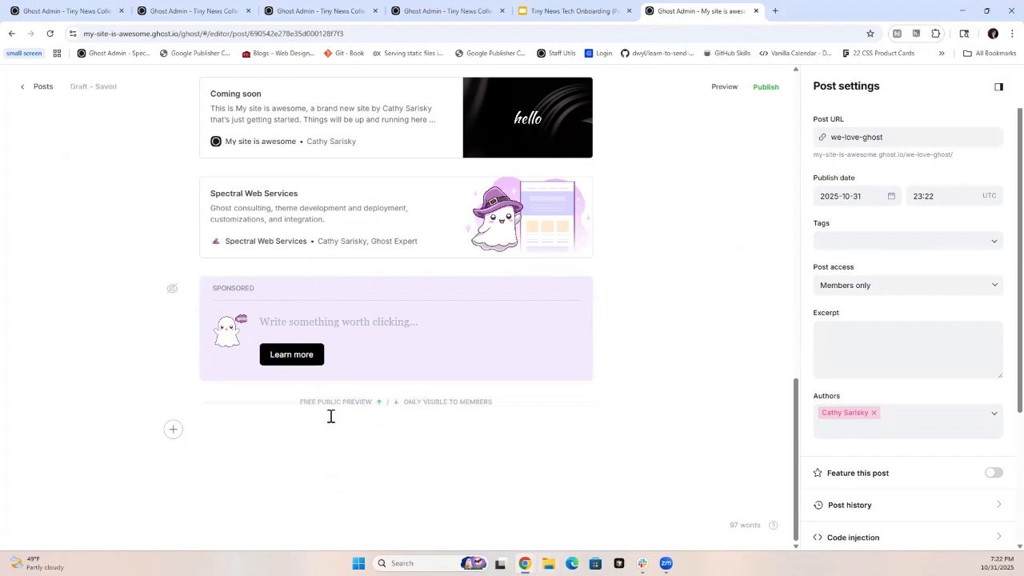
- Write "Shhhsh! It's a secret!" below the public preview divider and make it bold
click(246, 428)
text(Shhhsh! It's a sc)
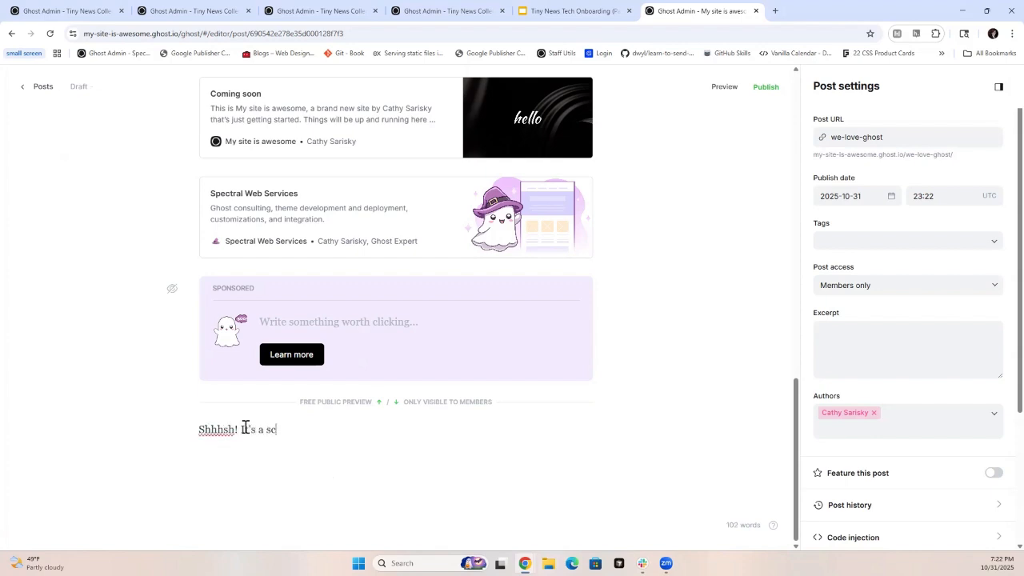
key(BackSpace)
text(ecret!)
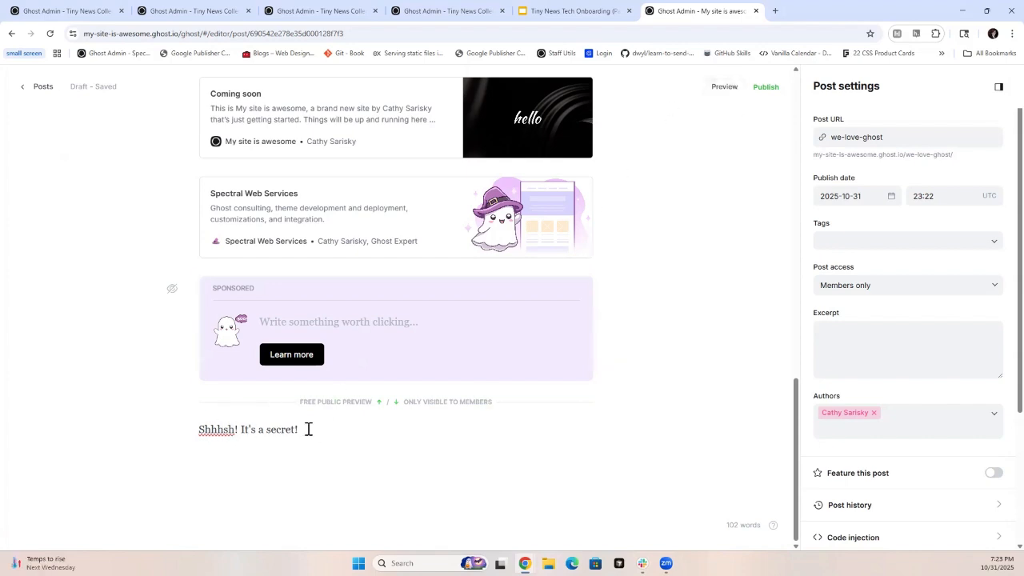
drag(312, 430, 168, 443)
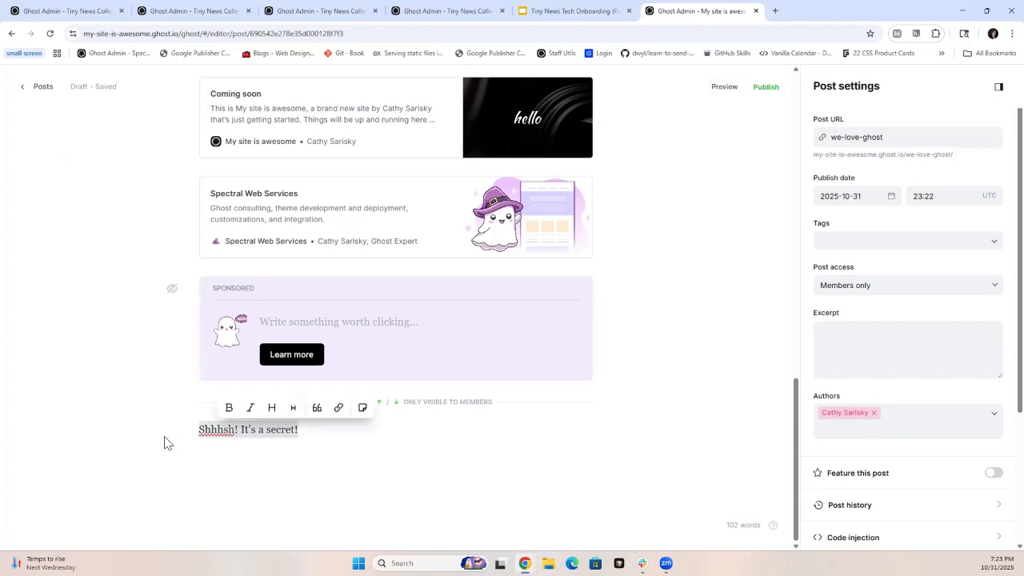
key(ctrl+b)
click(493, 453)
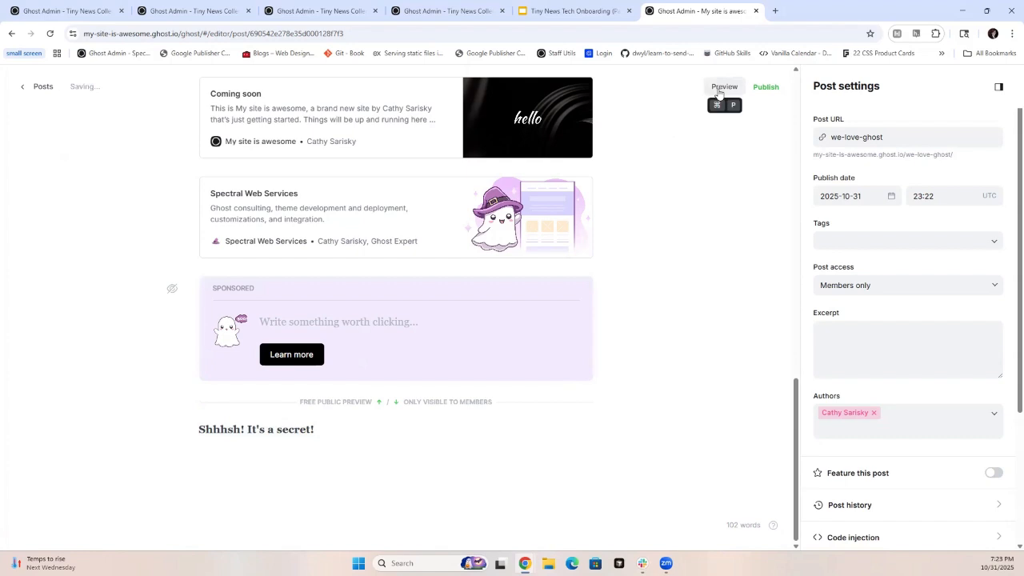
- Preview the post on the web as a free member and look through its opening section
scroll(478, 265, up, 5)
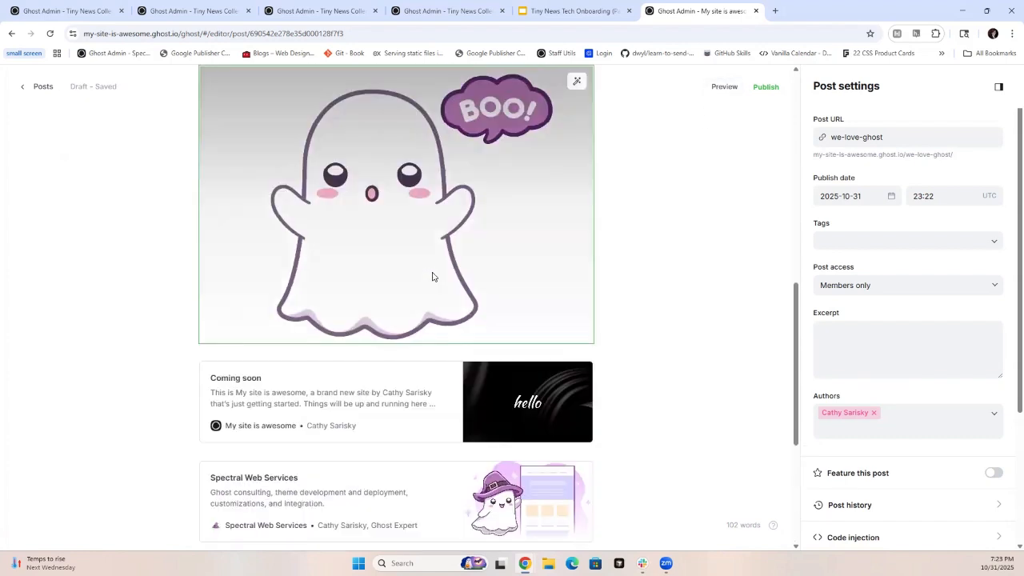
scroll(432, 196, down, 5)
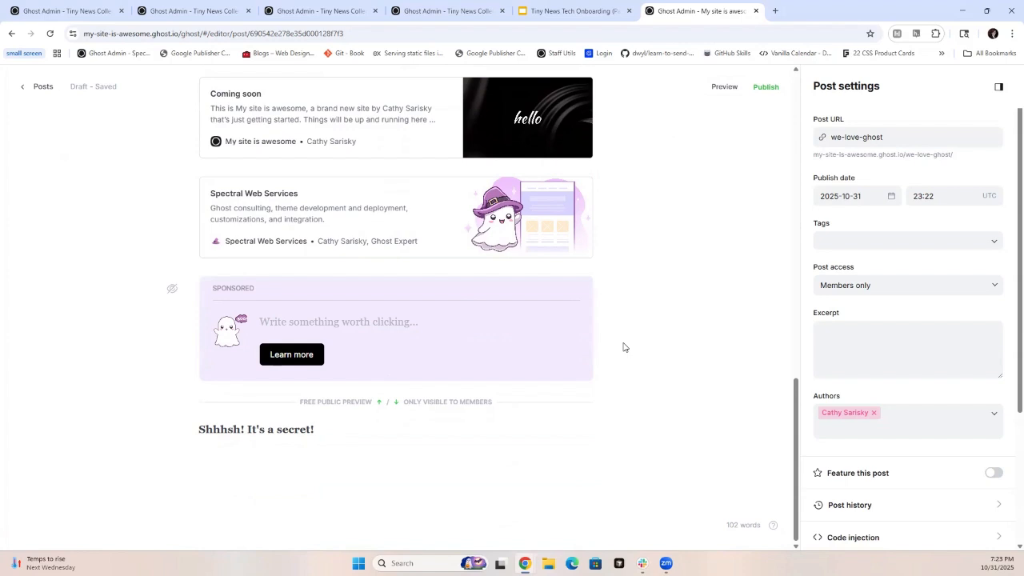
click(725, 88)
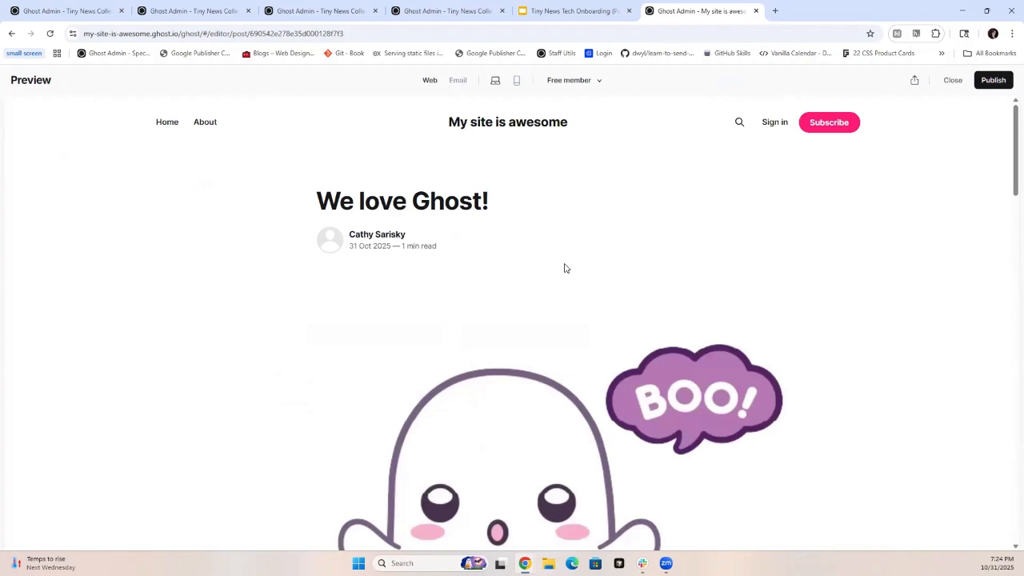
scroll(564, 268, down, 2)
scroll(564, 268, up, 2)
scroll(564, 268, down, 2)
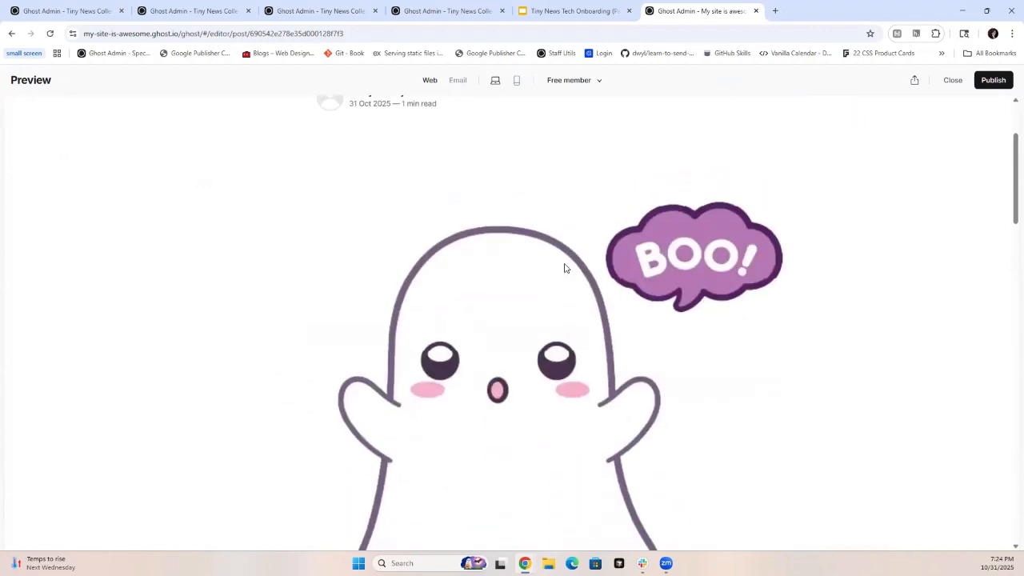
scroll(564, 268, down, 3)
scroll(564, 268, up, 4)
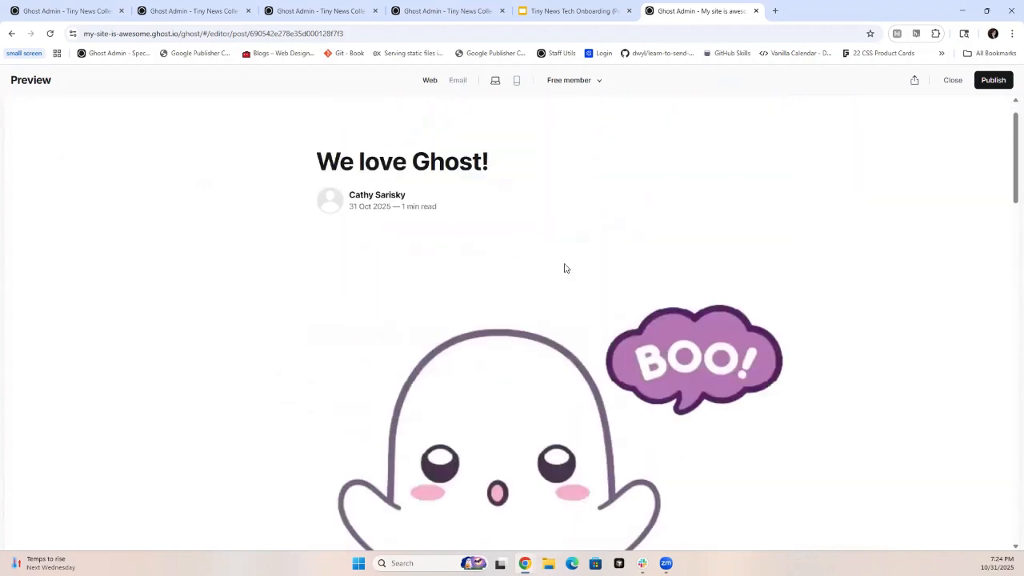
scroll(565, 268, up, 1)
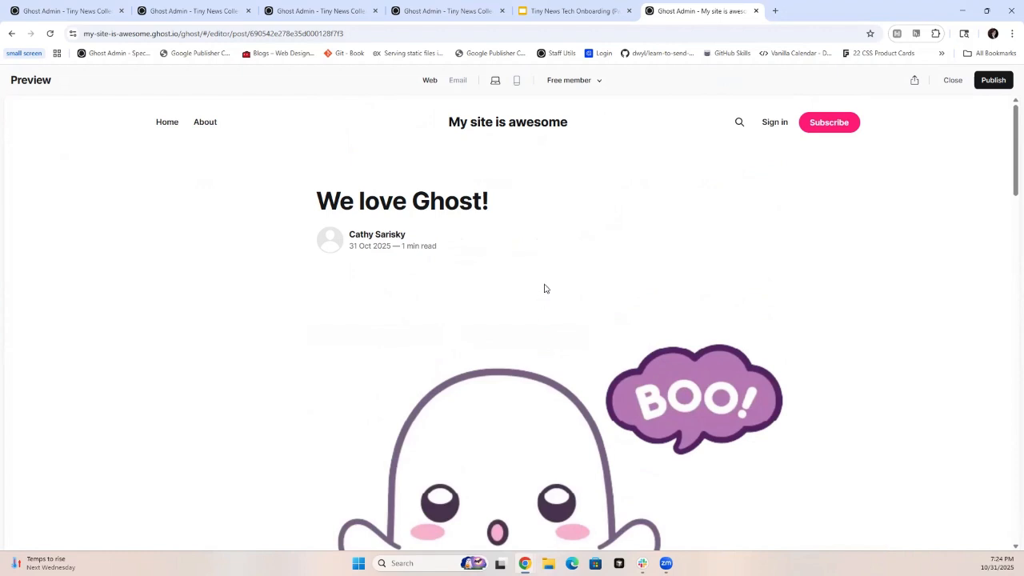
- Preview the post as a public visitor and check how it ends below the call to action card
click(585, 85)
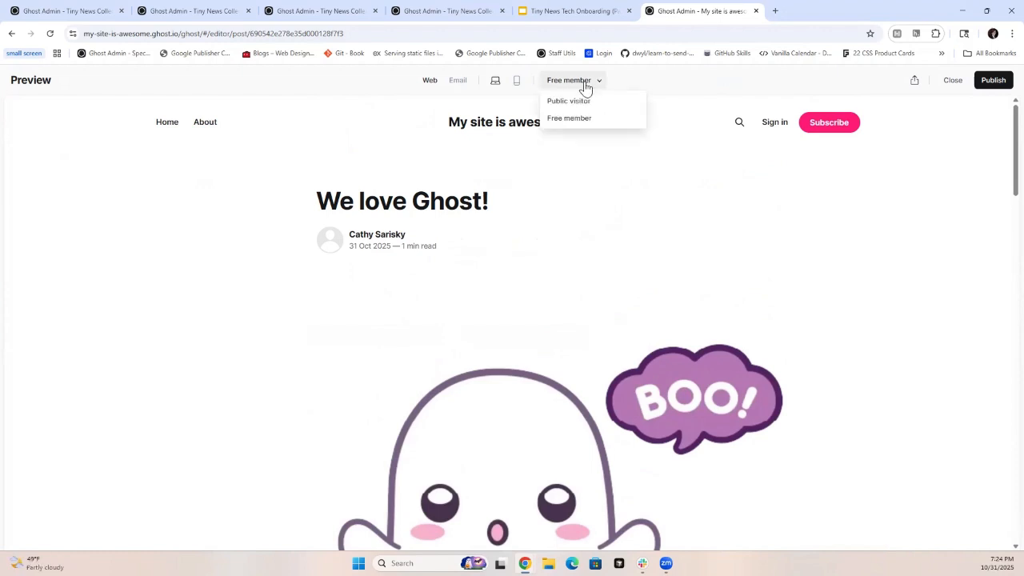
click(576, 101)
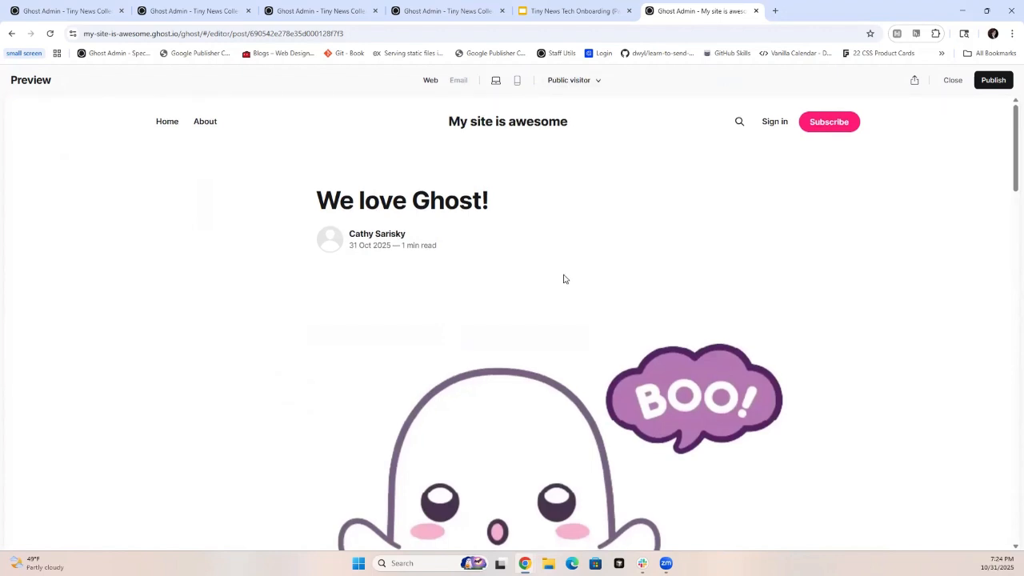
scroll(563, 278, down, 5)
scroll(564, 279, down, 5)
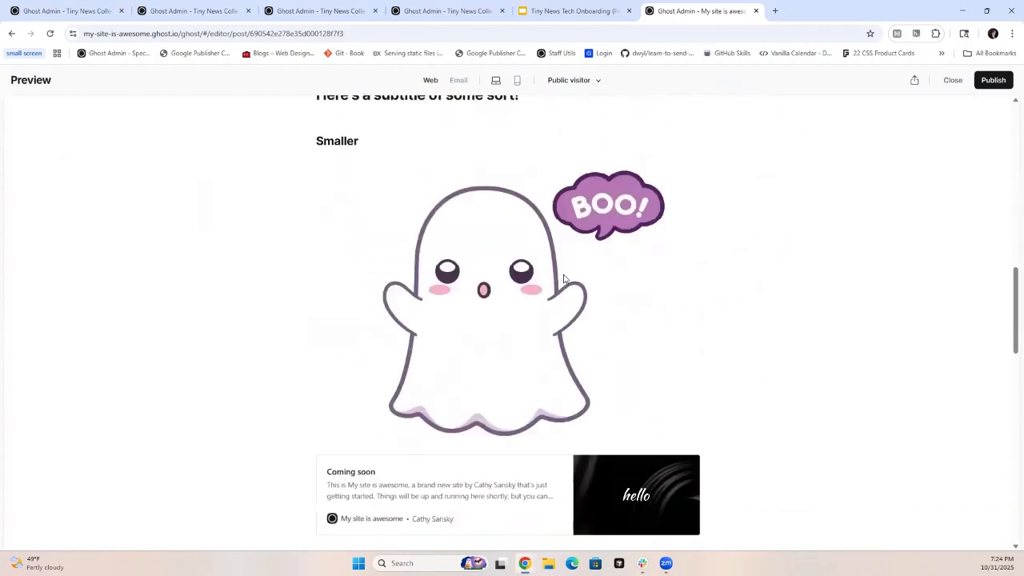
scroll(606, 286, down, 2)
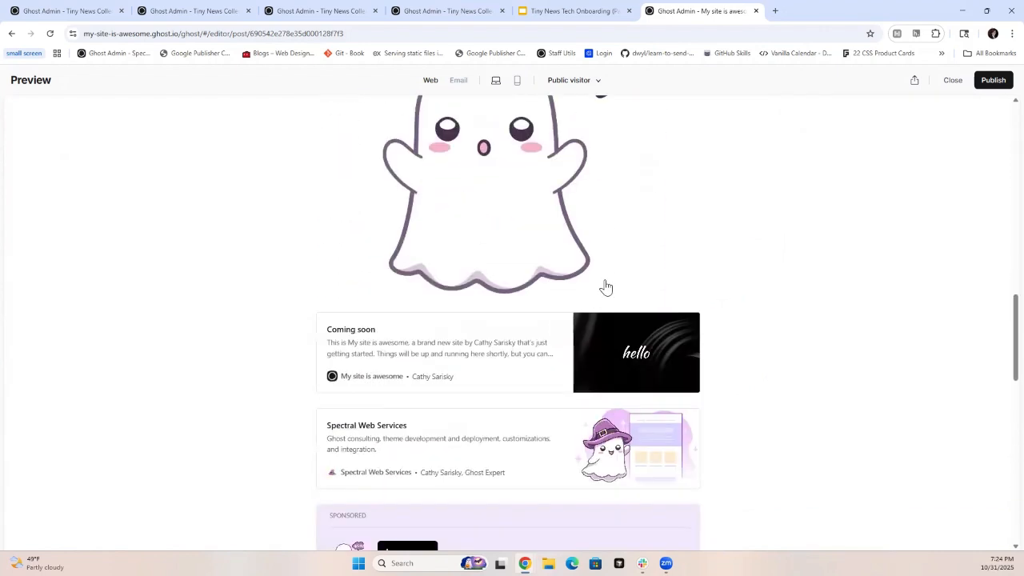
scroll(606, 287, down, 2)
scroll(605, 287, down, 2)
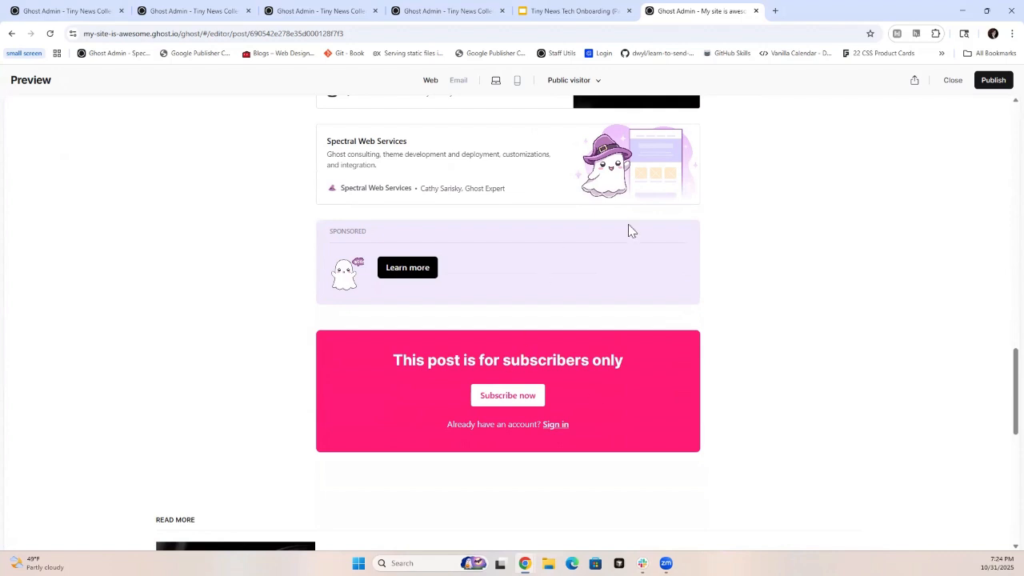
- Reopen the post preview as a free member and check what follows the call to action card at the end
click(951, 80)
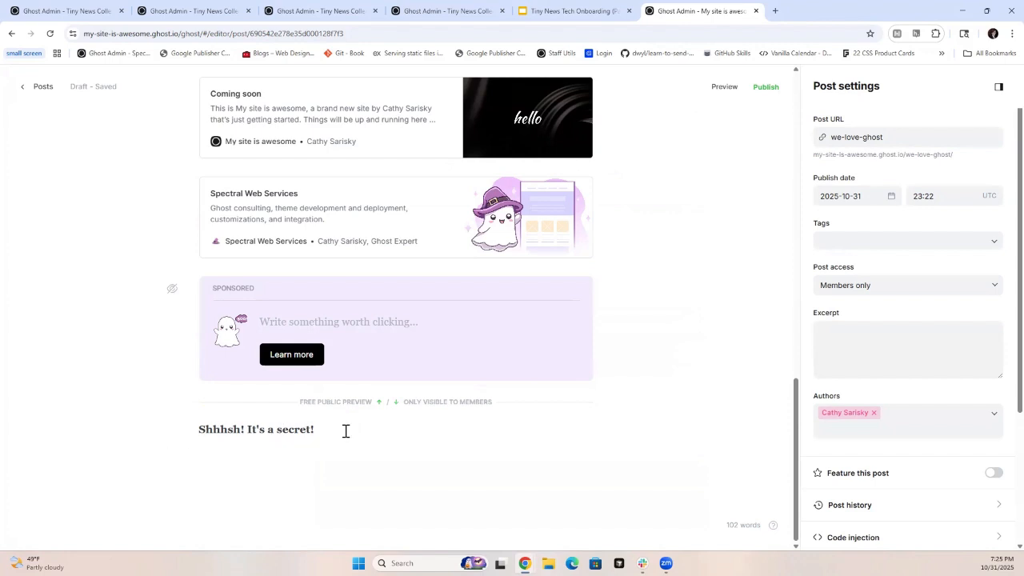
click(723, 88)
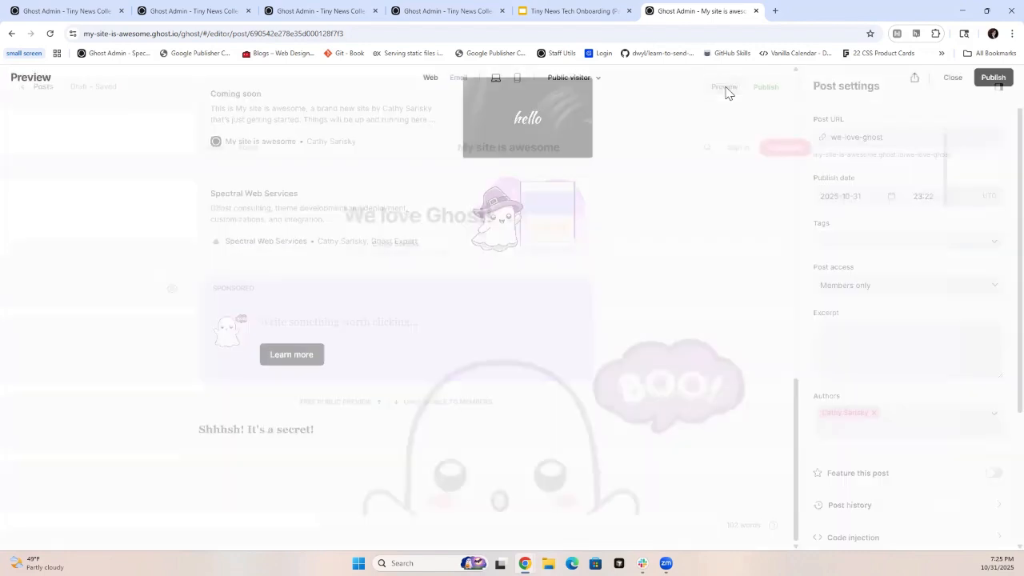
click(590, 81)
click(573, 120)
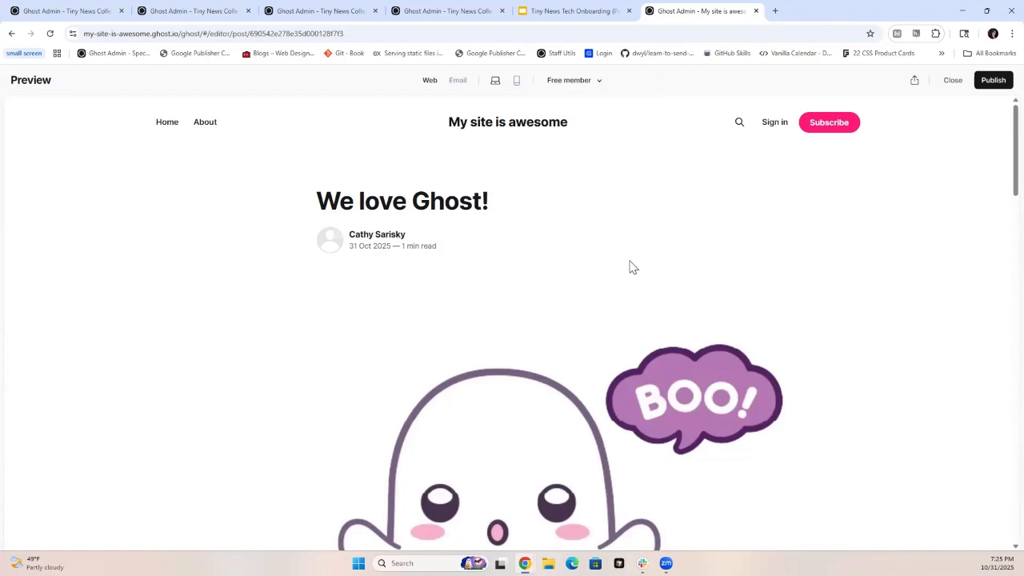
scroll(630, 266, down, 10)
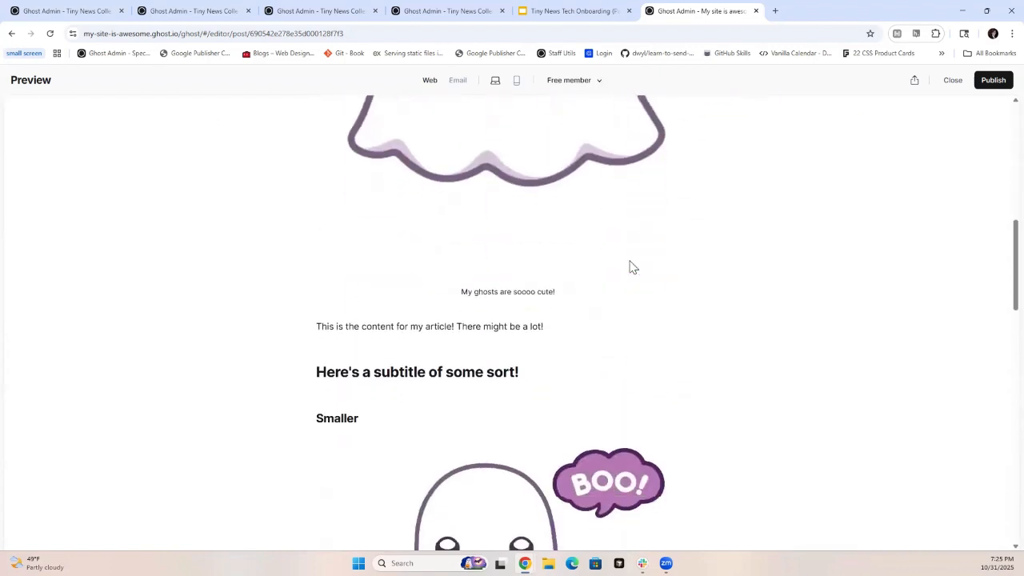
scroll(631, 266, down, 7)
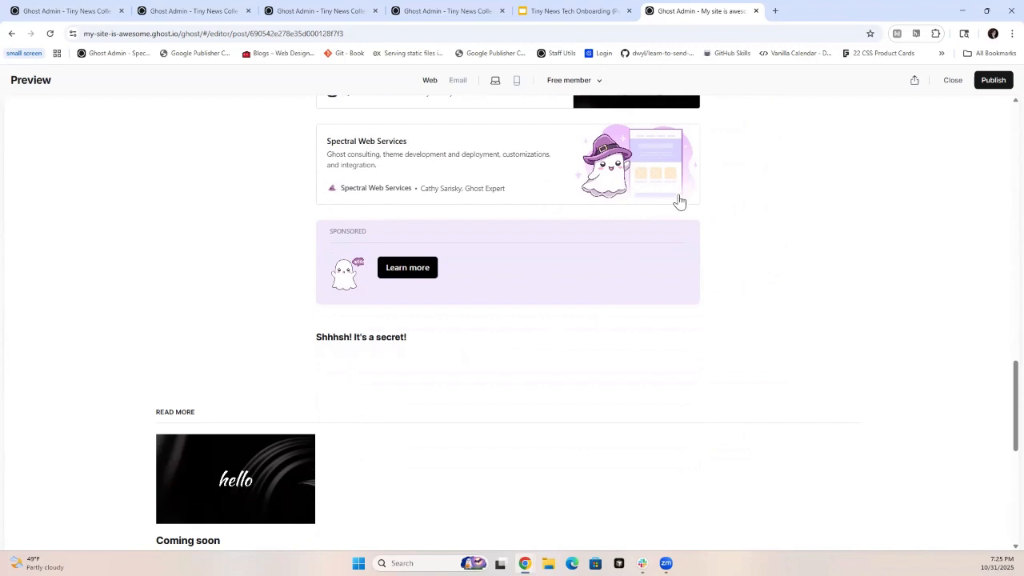
click(950, 82)
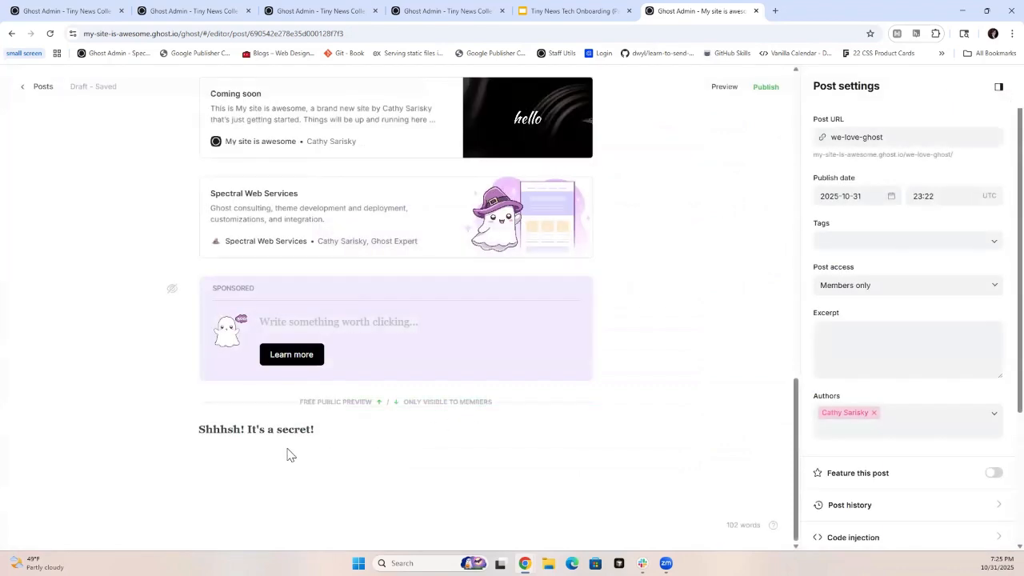
- Look through the available cards and embeds and insert an HTML card below the "Shhhsh! It's a secret!" line
click(330, 430)
key(Return)
click(173, 466)
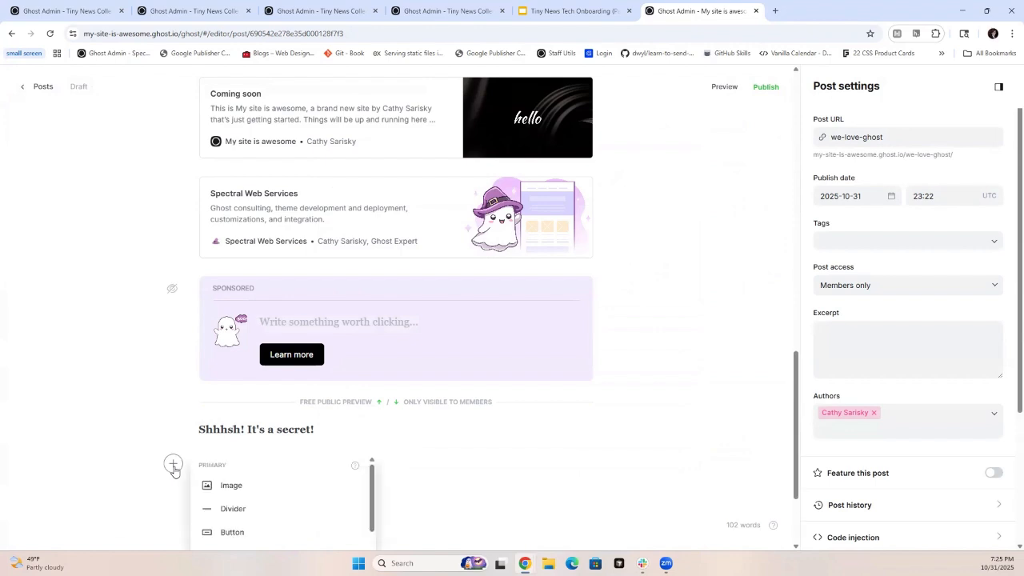
scroll(485, 448, down, 2)
scroll(349, 427, down, 2)
scroll(350, 427, down, 1)
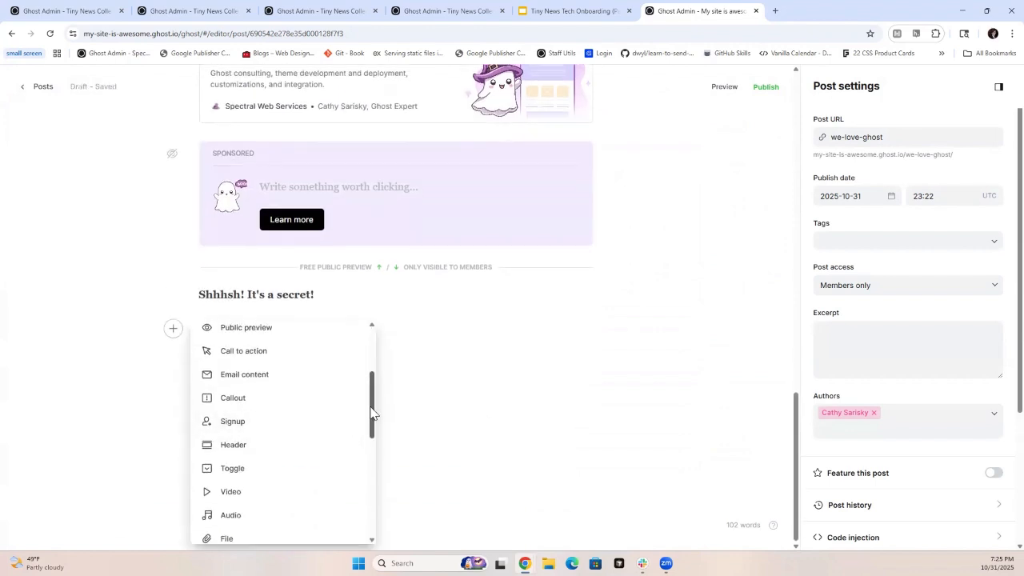
scroll(365, 416, down, 4)
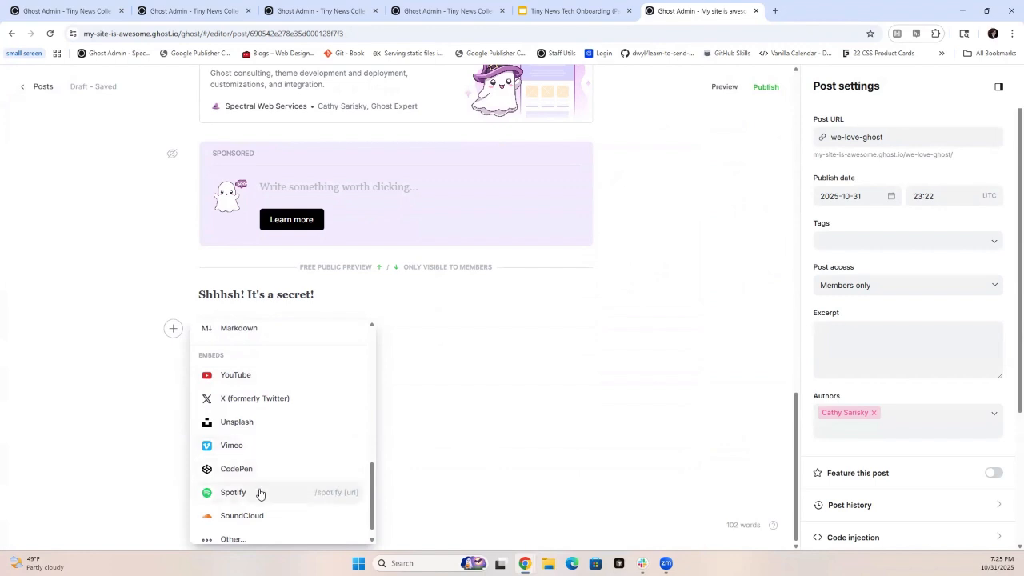
scroll(251, 510, down, 1)
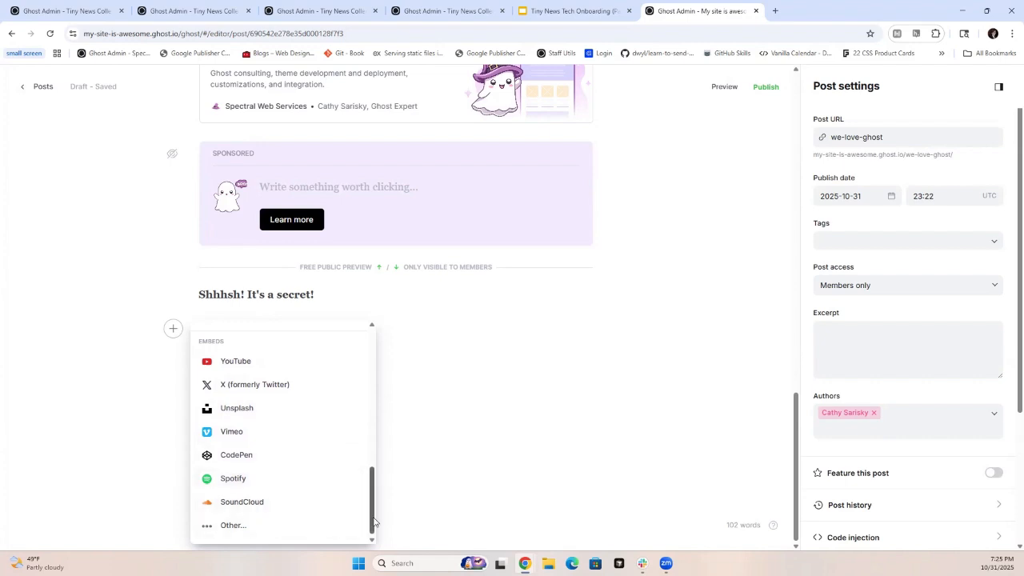
drag(374, 521, 375, 506)
scroll(331, 485, up, 1)
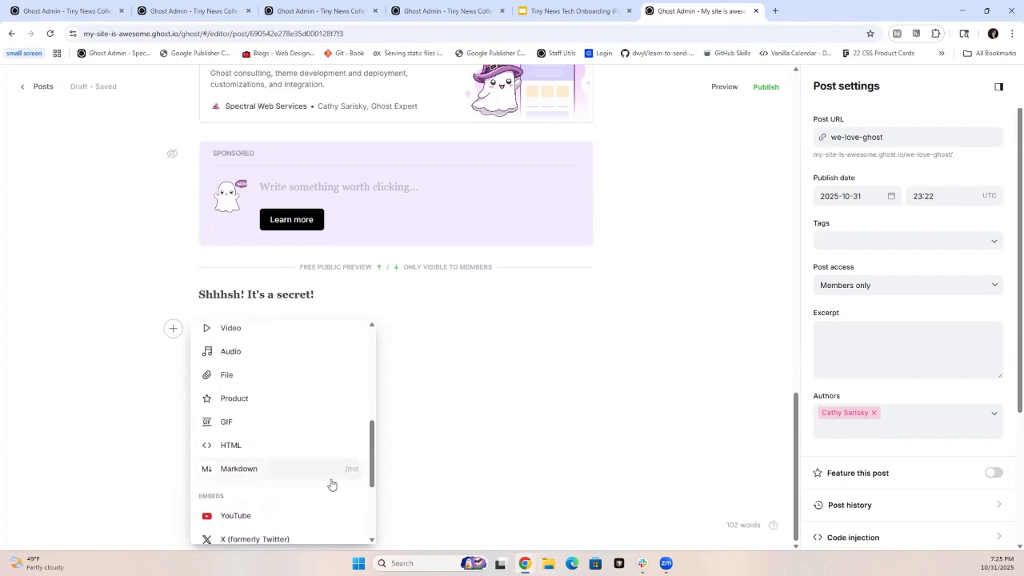
click(239, 447)
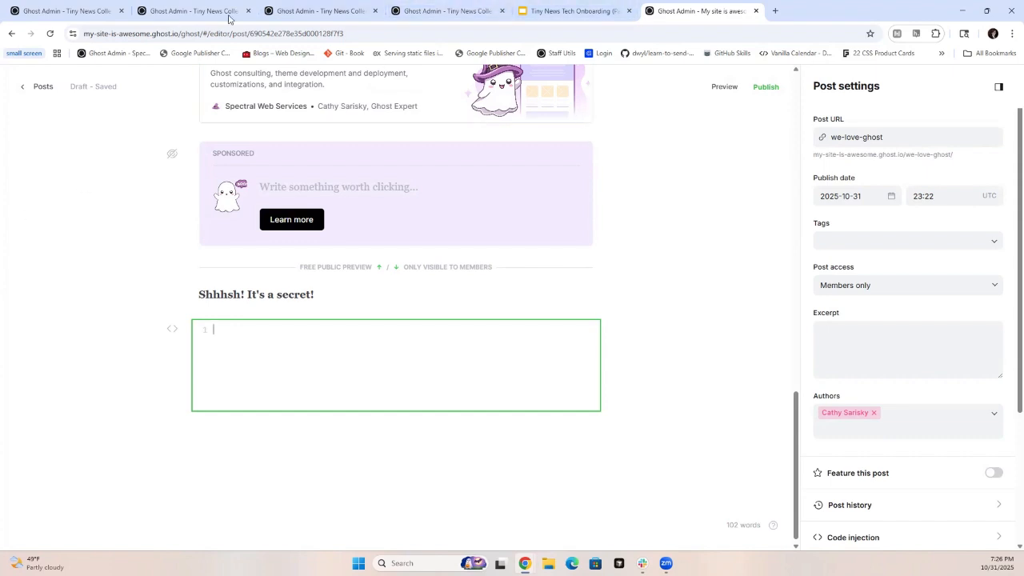
- Add the new tag "Cute ghosts!" and the existing tag "News" to the post in its settings
click(999, 90)
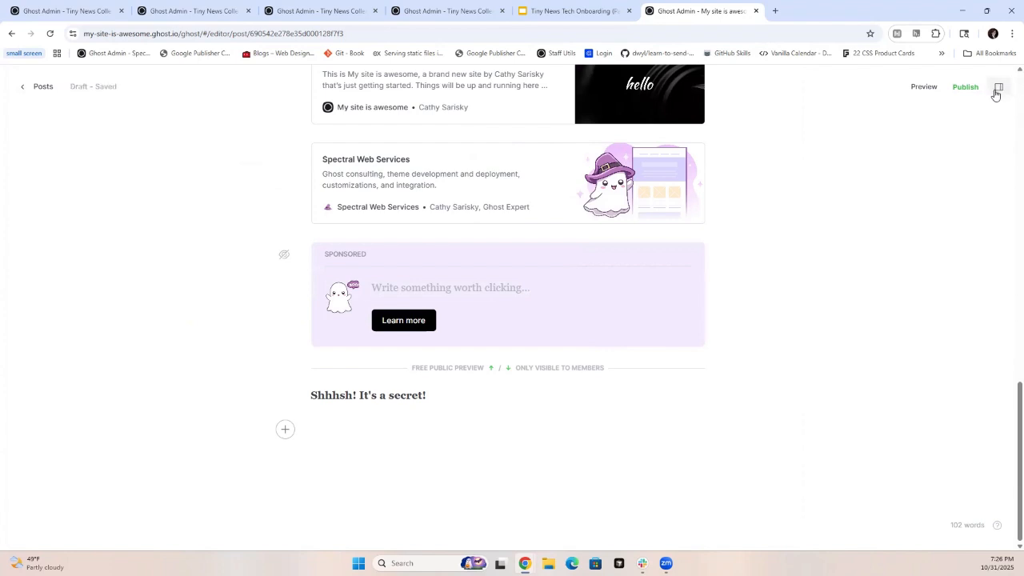
click(998, 88)
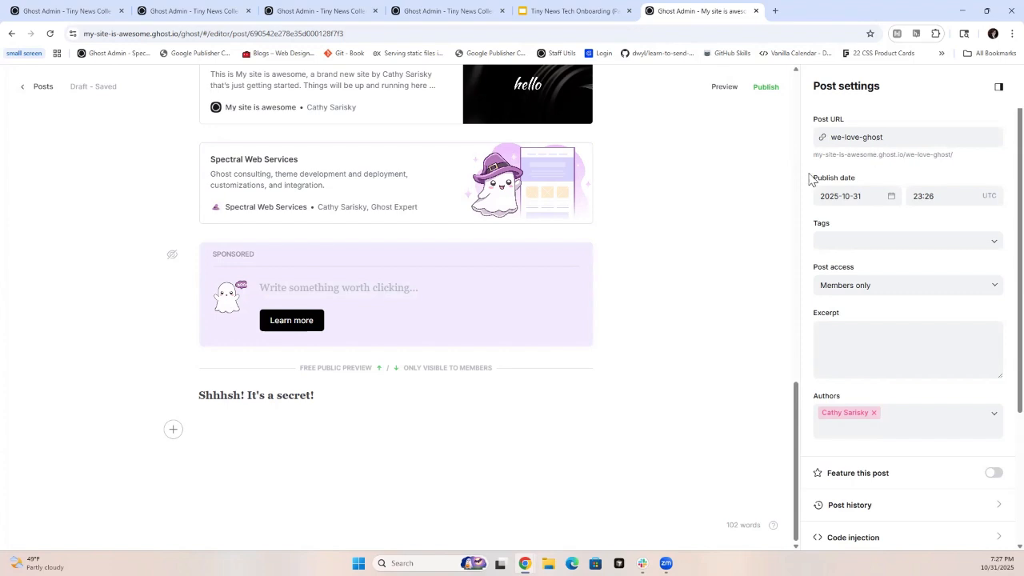
scroll(565, 272, up, 7)
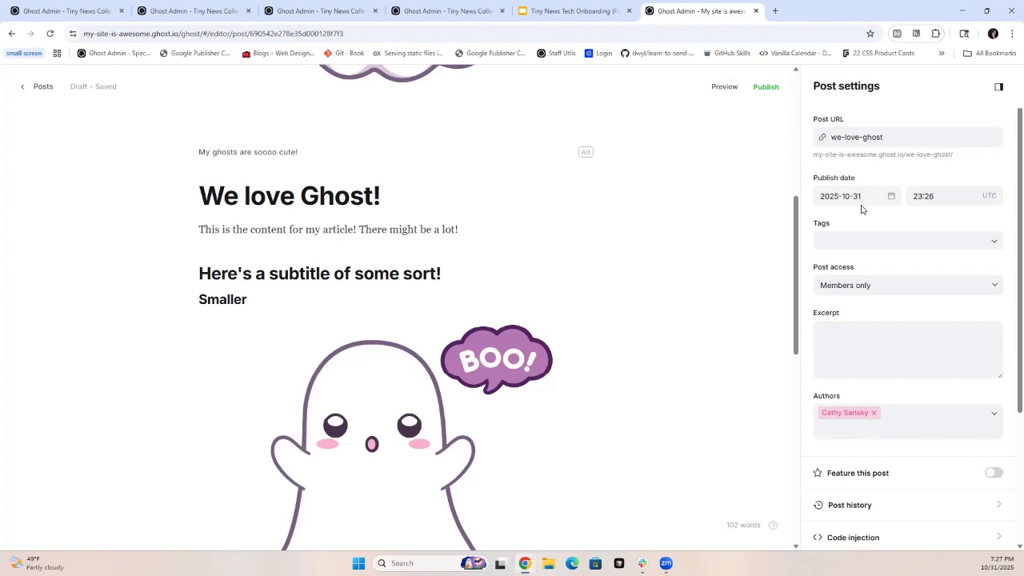
click(997, 245)
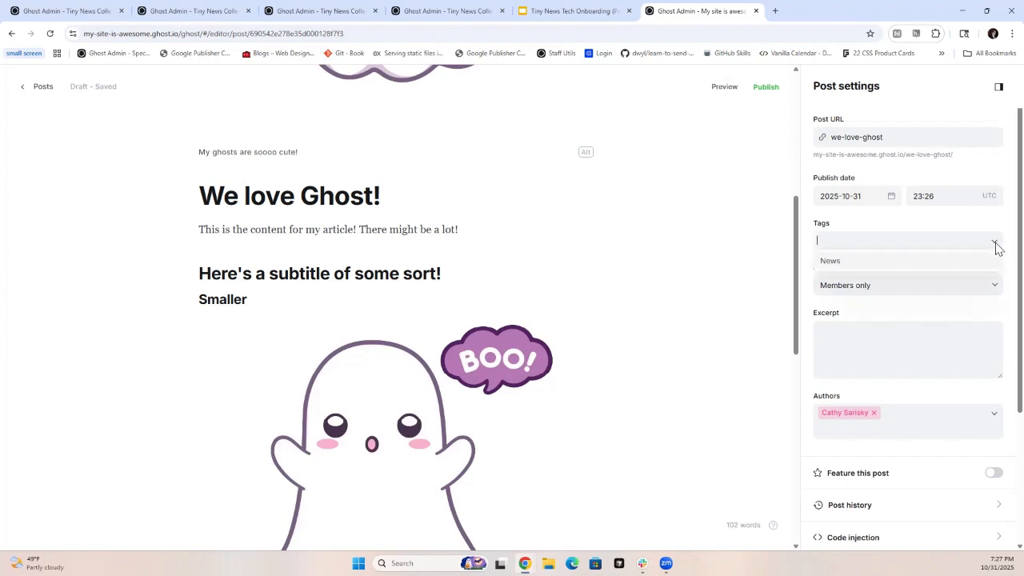
click(841, 241)
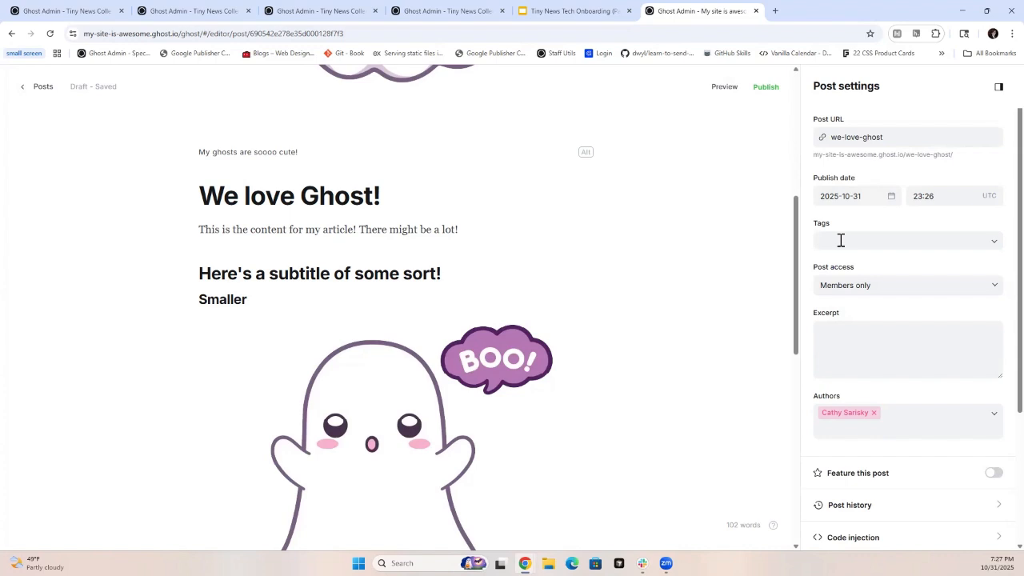
text(Cute cu)
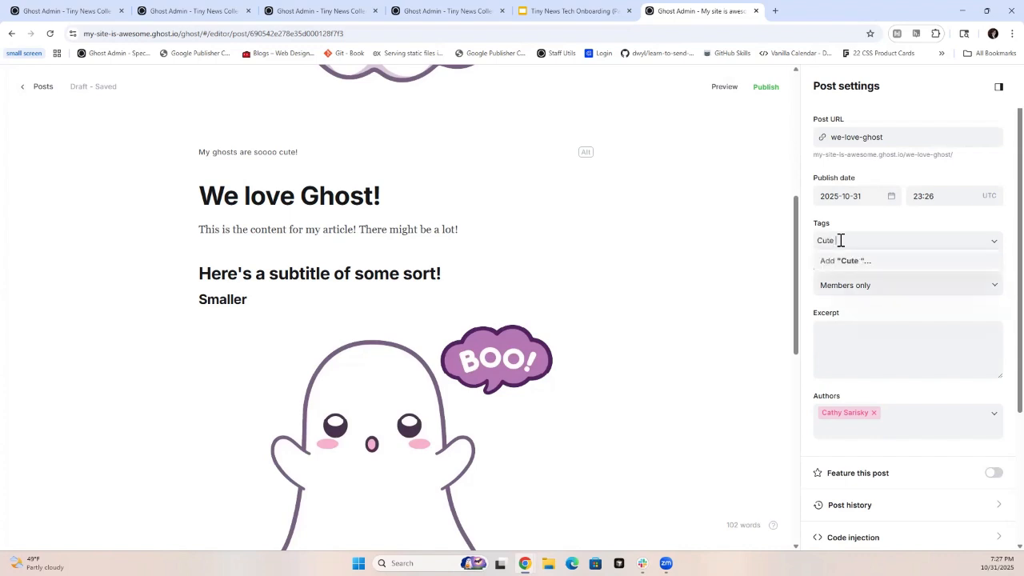
key(BackSpace)
key(BackSpace)
text(ghosts!)
click(827, 268)
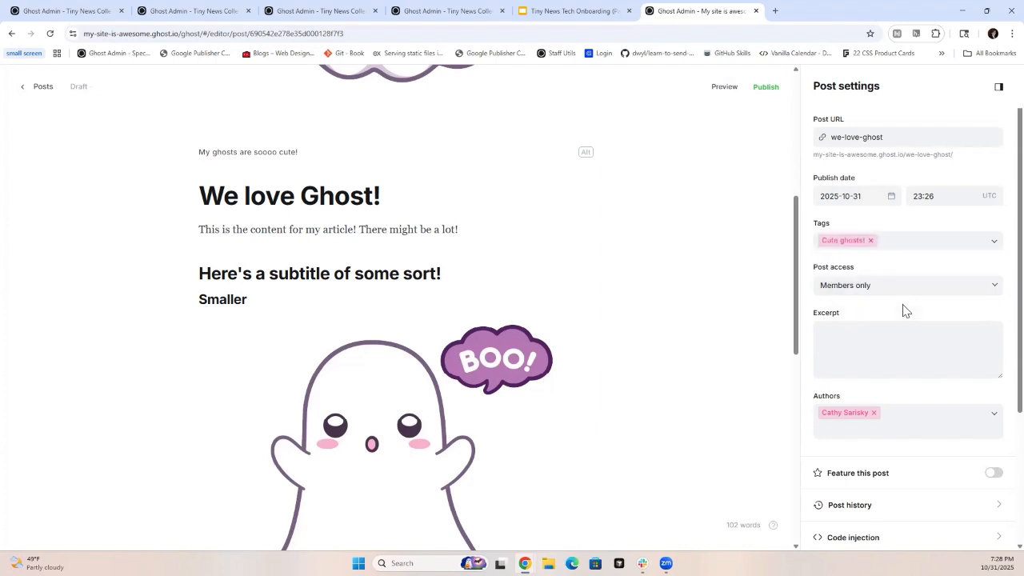
click(895, 243)
click(854, 264)
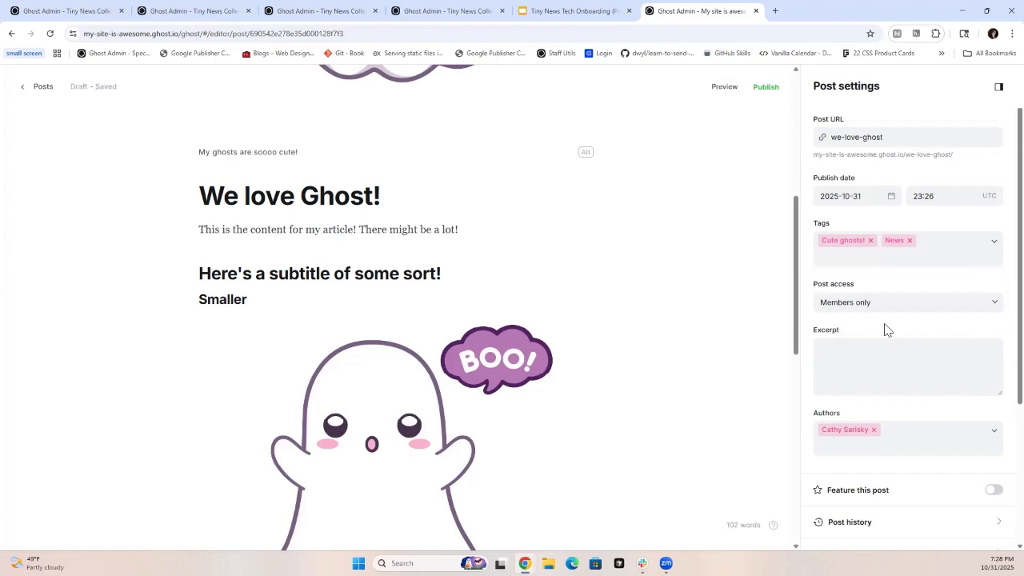
- Set the post access to Public and enter the excerpt "This is a post about cute ghosts!"
click(967, 304)
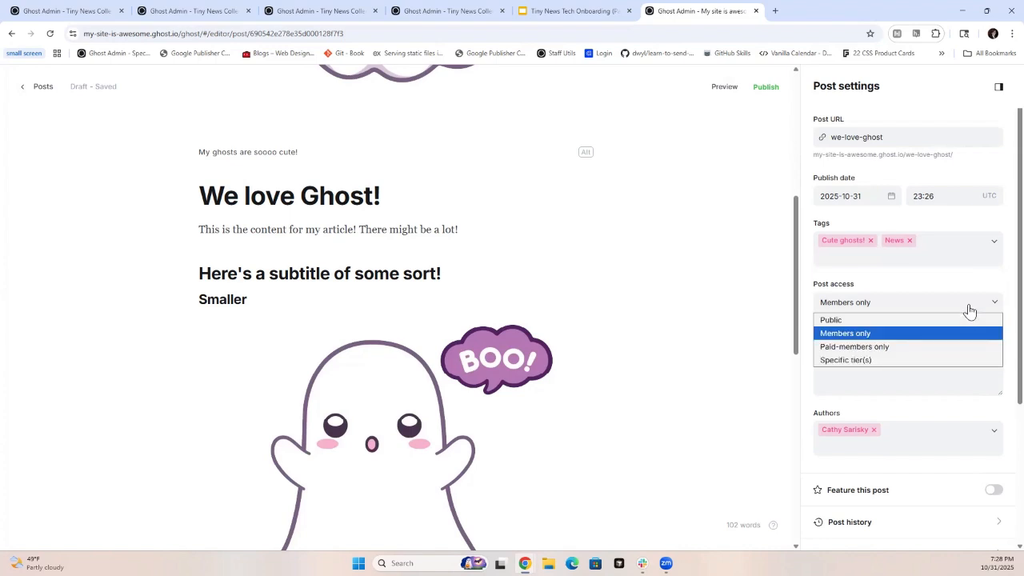
click(916, 320)
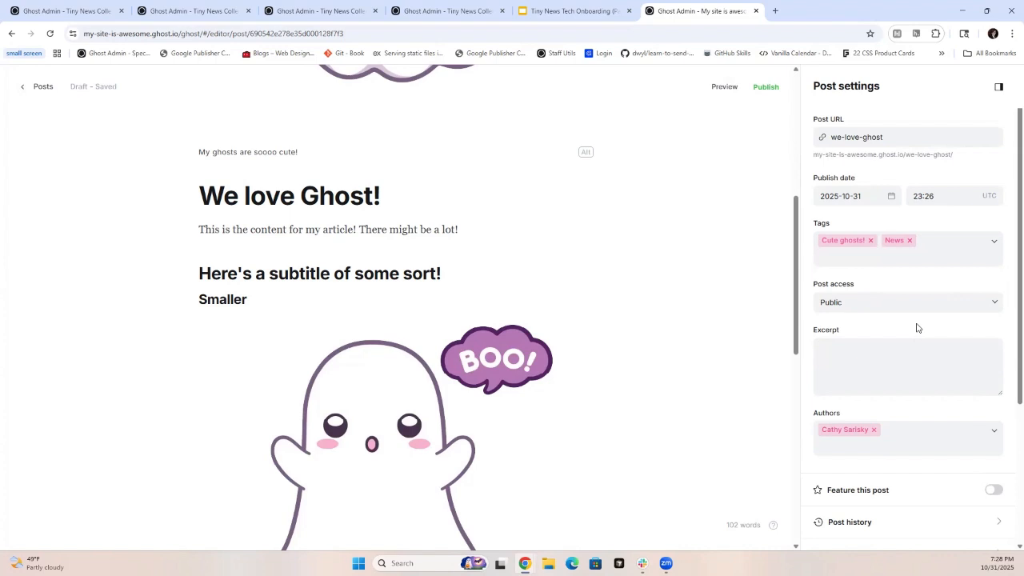
click(861, 363)
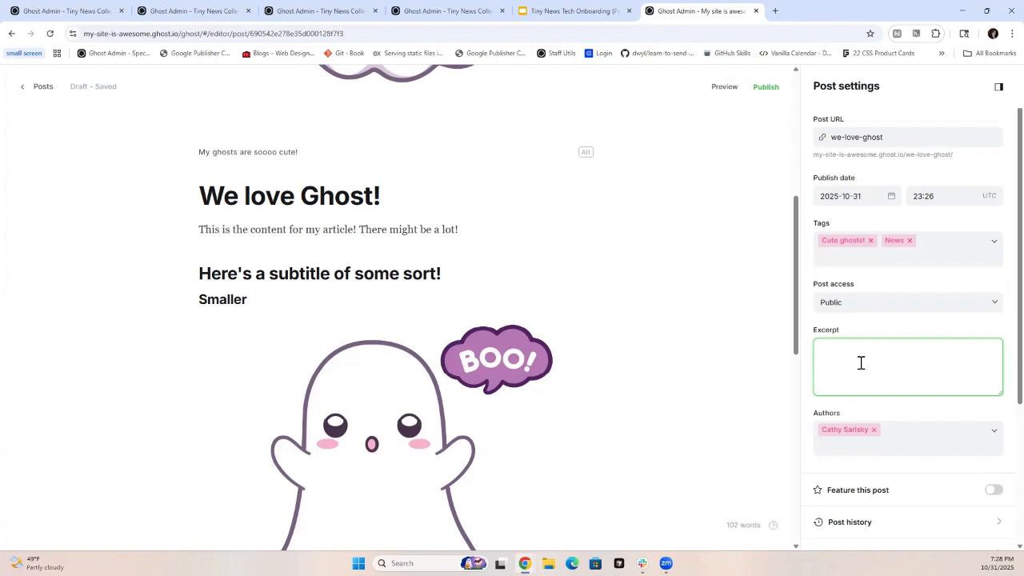
text(This is a post a)
text(bout cute ghsots!~)
key(BackSpace)
key(BackSpace)
key(BackSpace)
key(BackSpace)
key(BackSpace)
key(BackSpace)
text(osts!)
- Check the author choices and look through the remaining post settings, from featuring the post to the social cards
scroll(861, 368, down, 2)
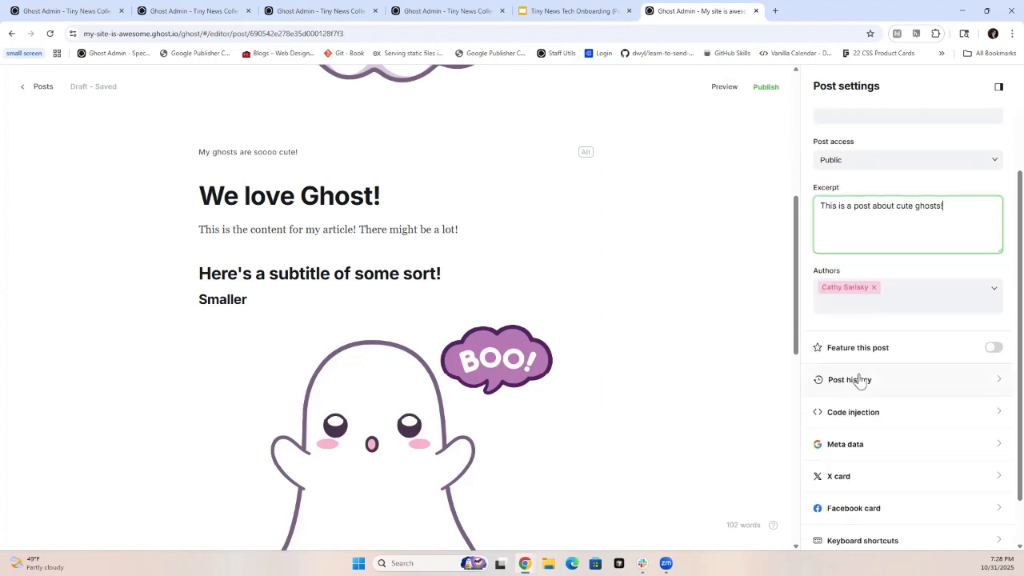
click(896, 300)
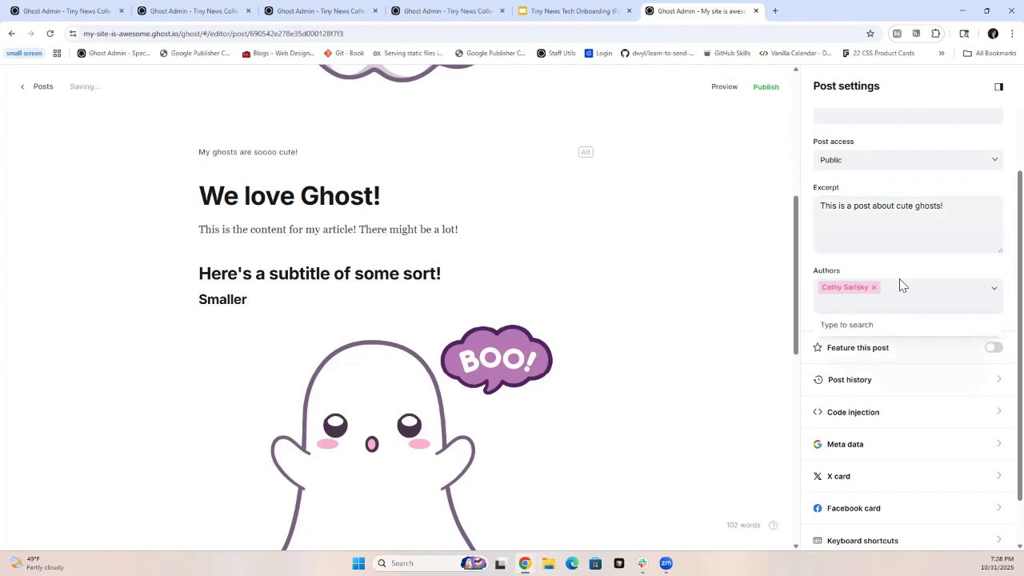
click(902, 278)
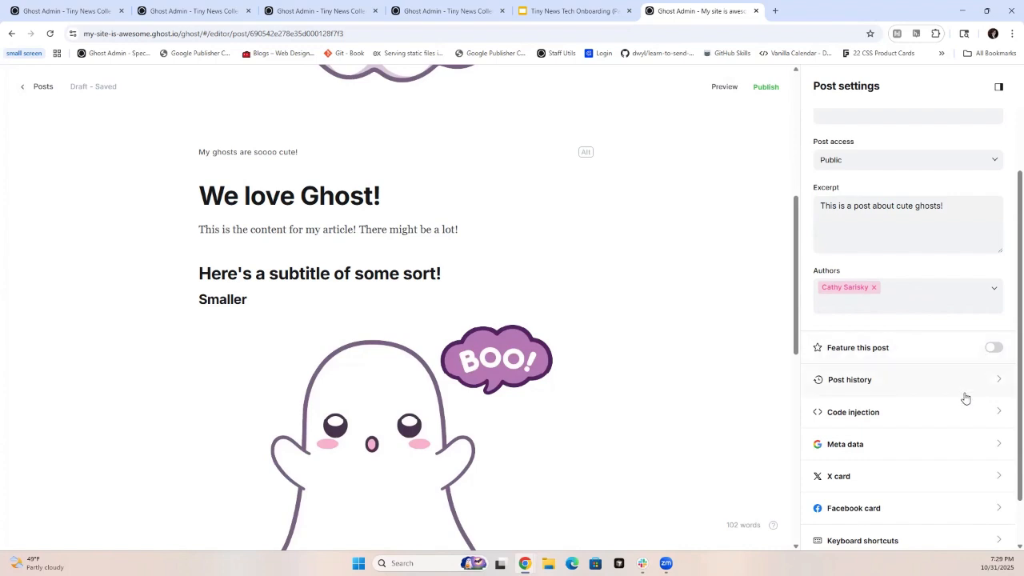
scroll(920, 414, down, 1)
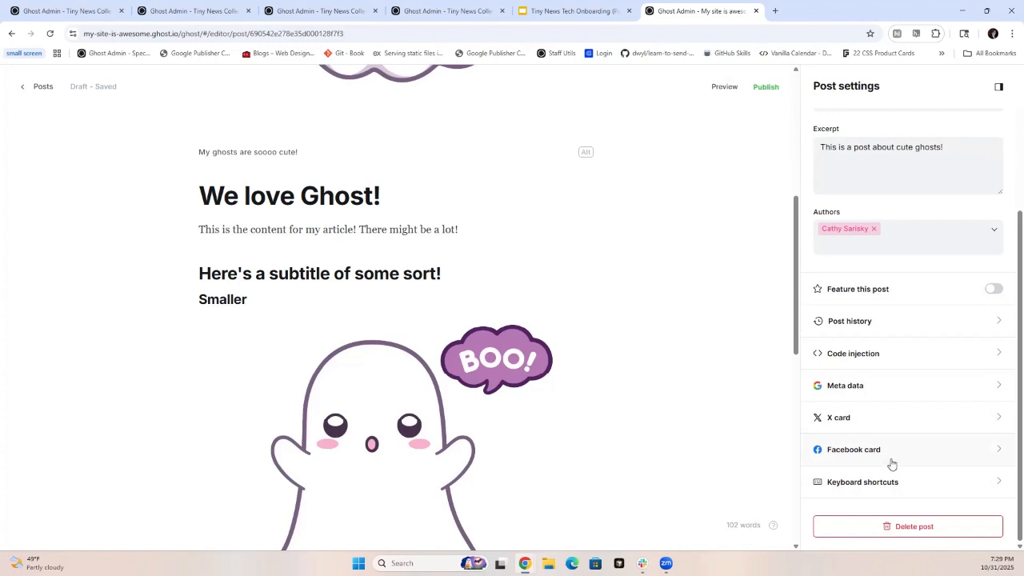
scroll(892, 458, up, 4)
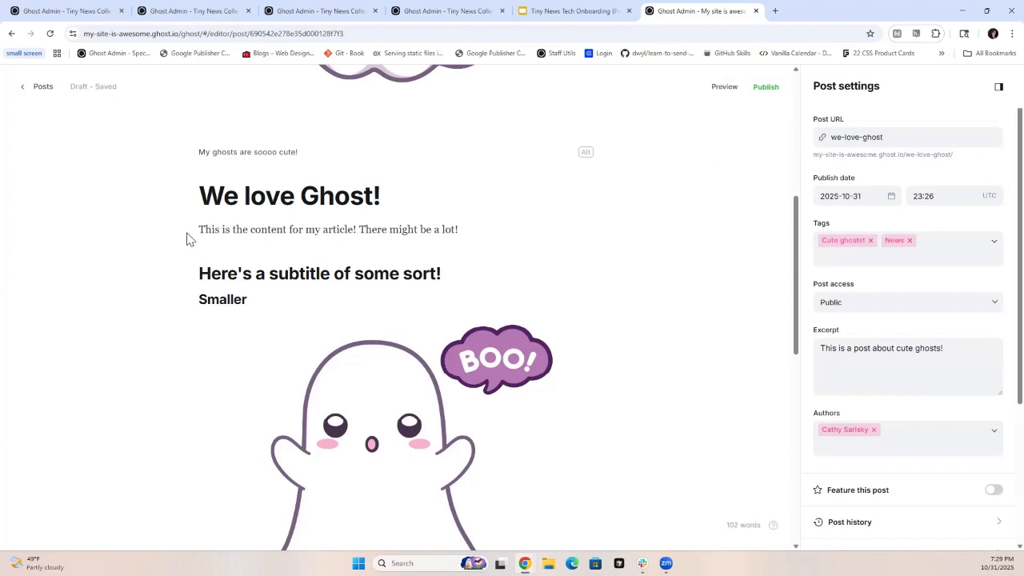
- Save the post and compare its web and email previews as a free member, checking where the excerpt is shown
key(ctrl+s)
click(724, 90)
scroll(702, 209, down, 5)
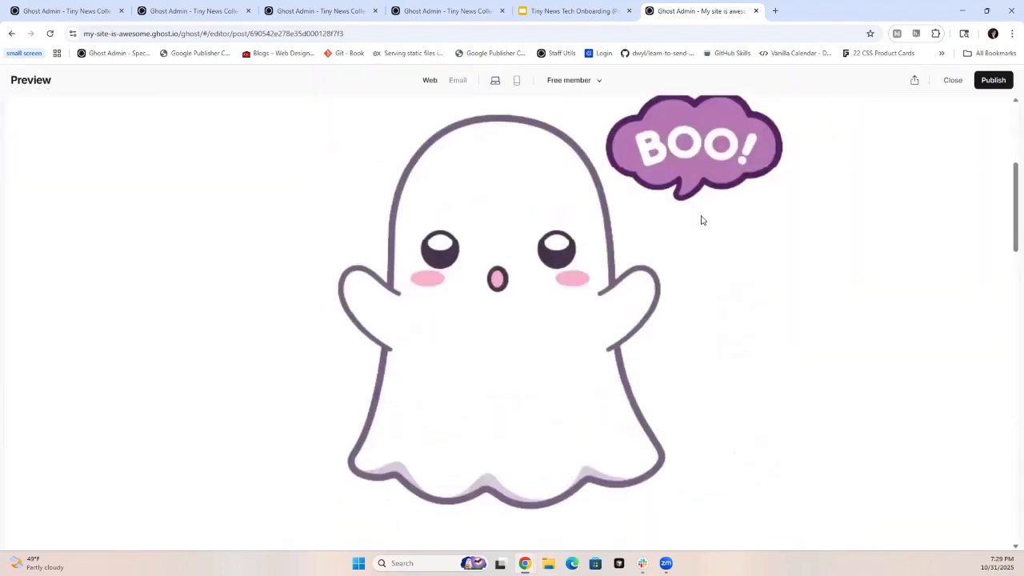
scroll(702, 220, up, 5)
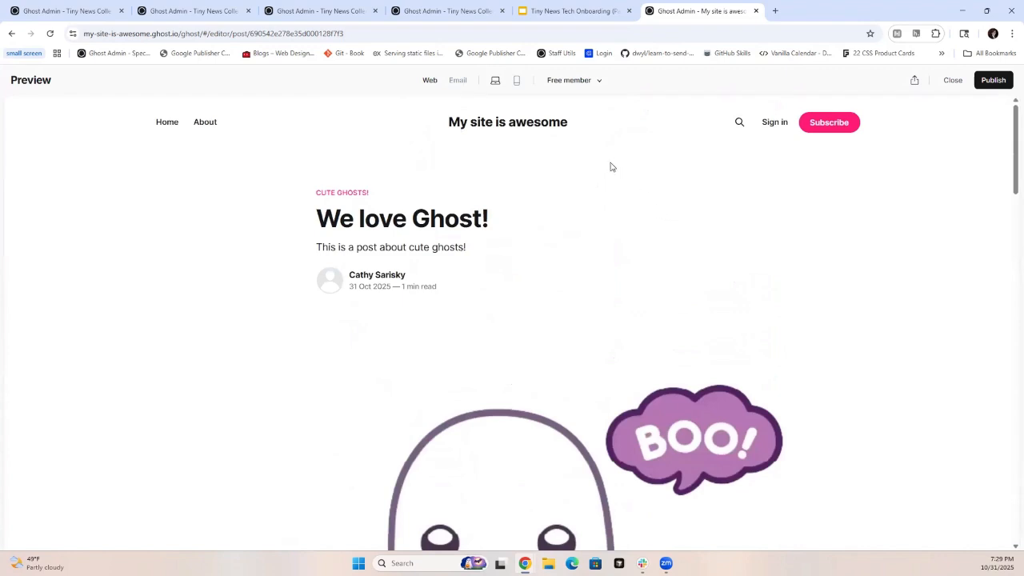
click(458, 81)
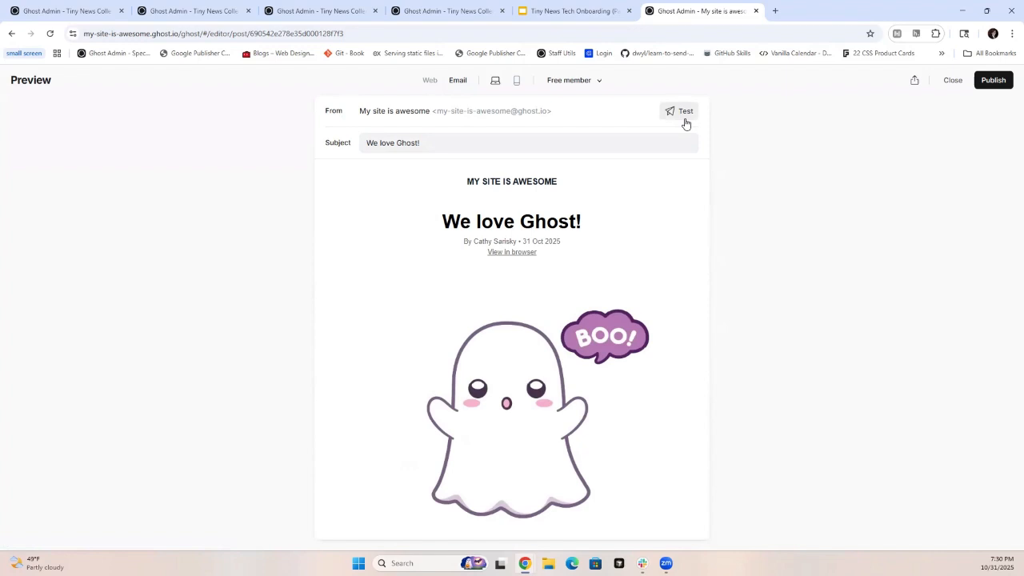
click(429, 81)
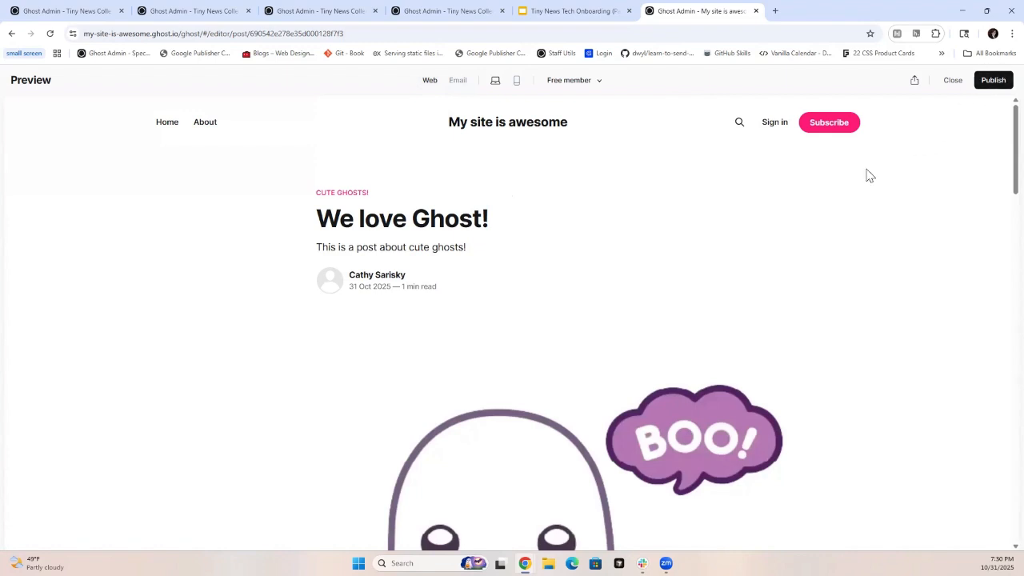
drag(472, 251, 296, 258)
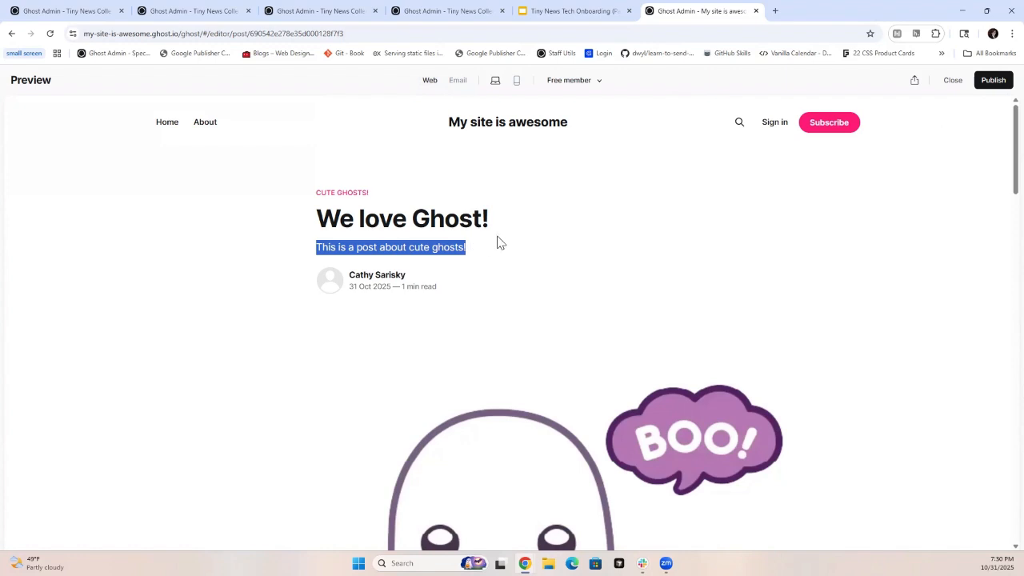
- Start publishing the post and review the choices between publishing with email, publishing only and emailing only
click(992, 82)
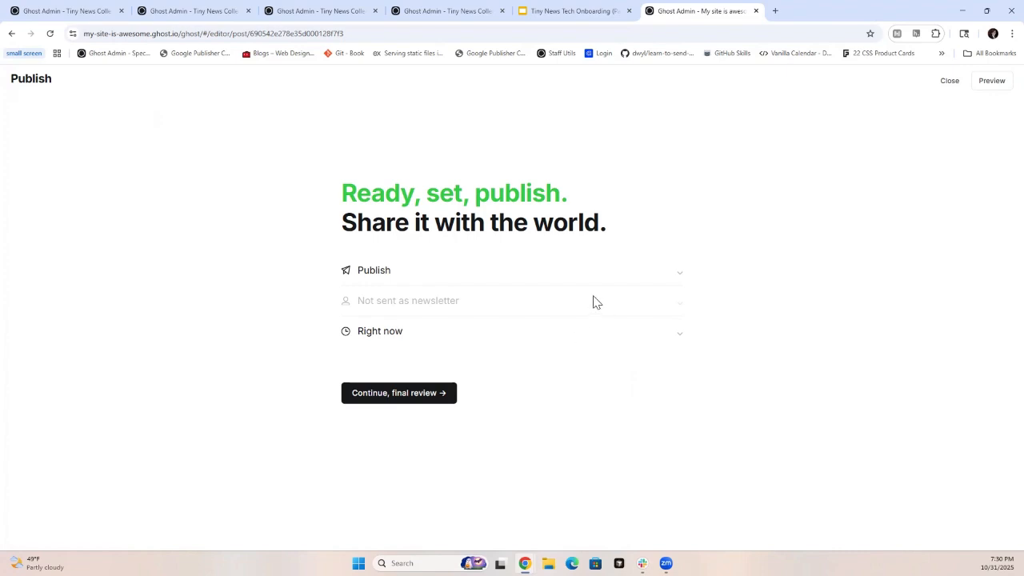
click(679, 275)
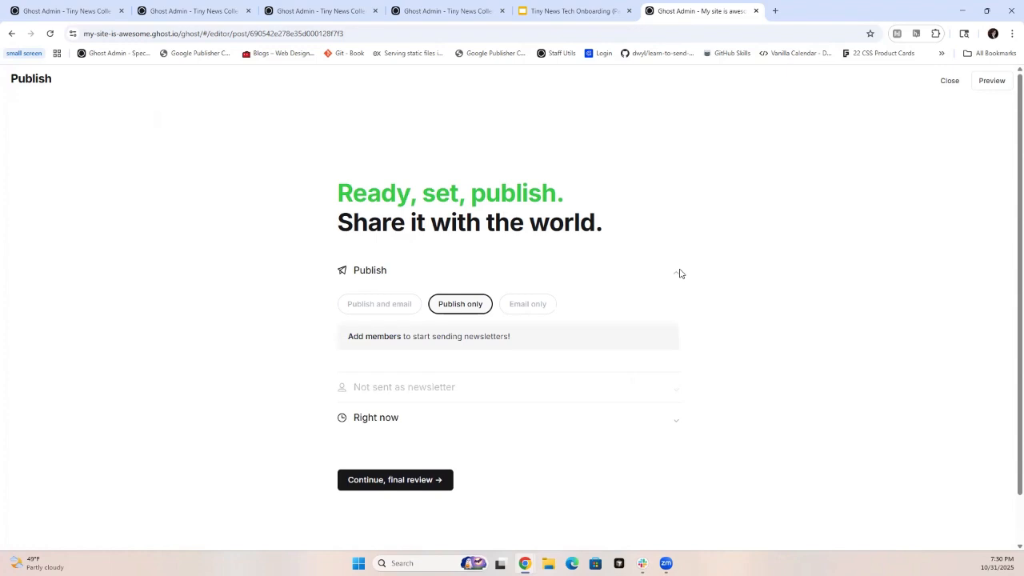
click(678, 277)
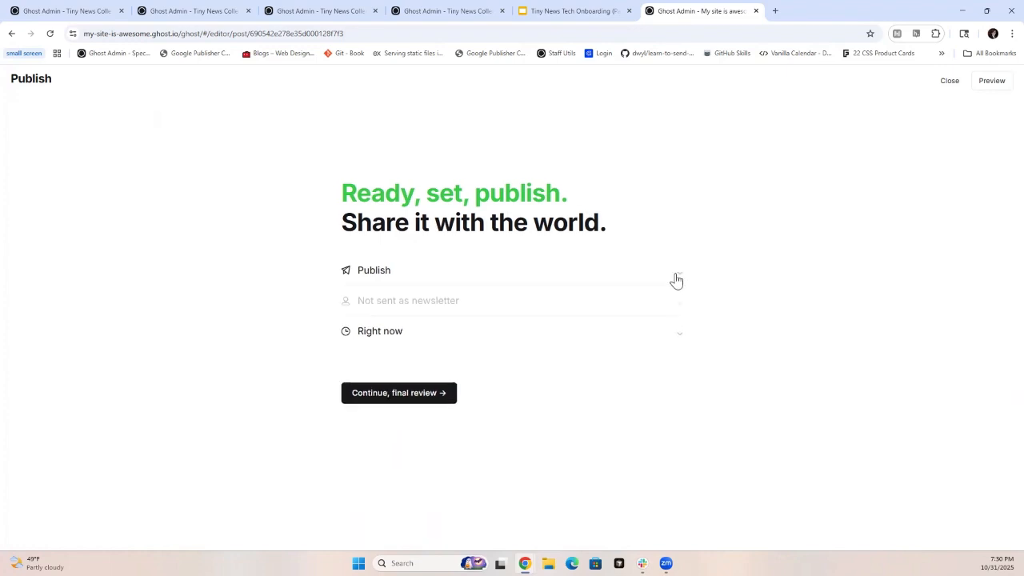
click(667, 277)
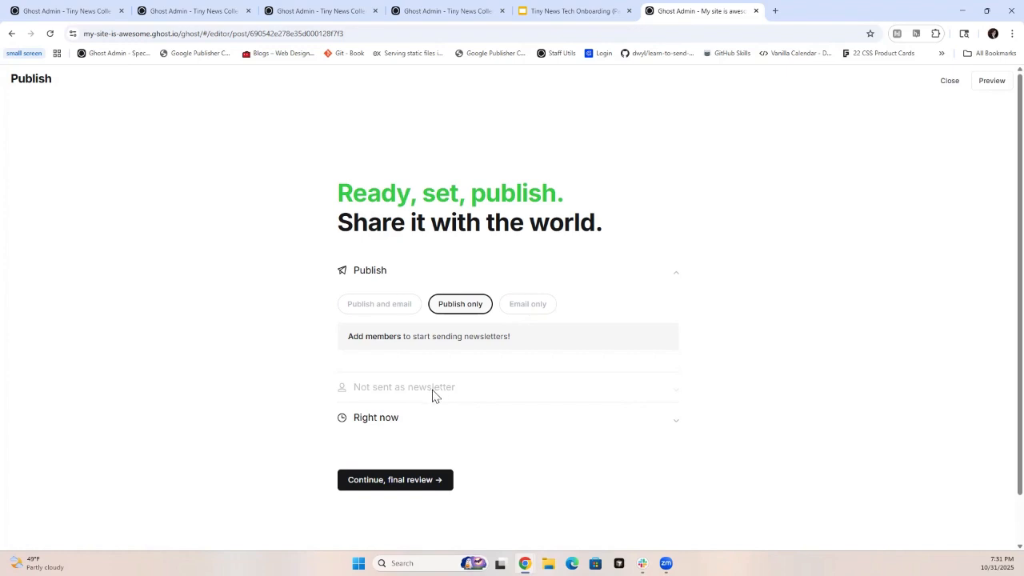
- Schedule the post to be published on the site on 31 Oct 2025 at 23:41 UTC
click(400, 424)
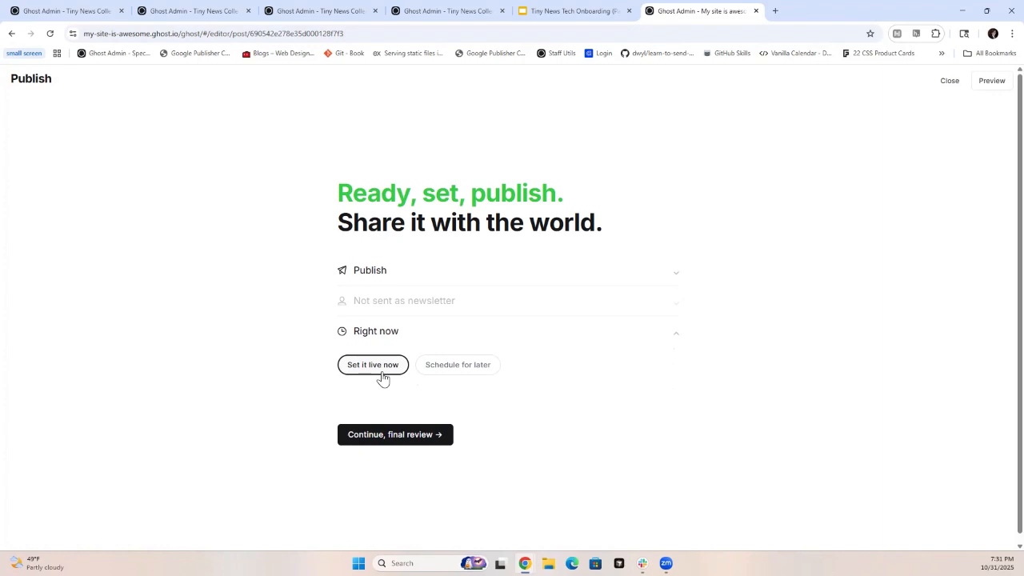
click(466, 373)
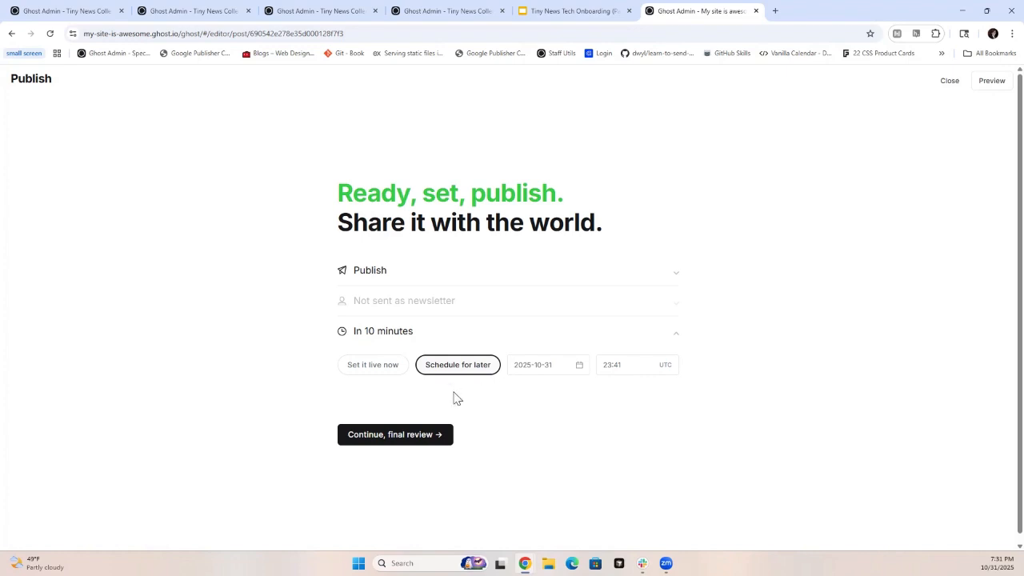
click(383, 442)
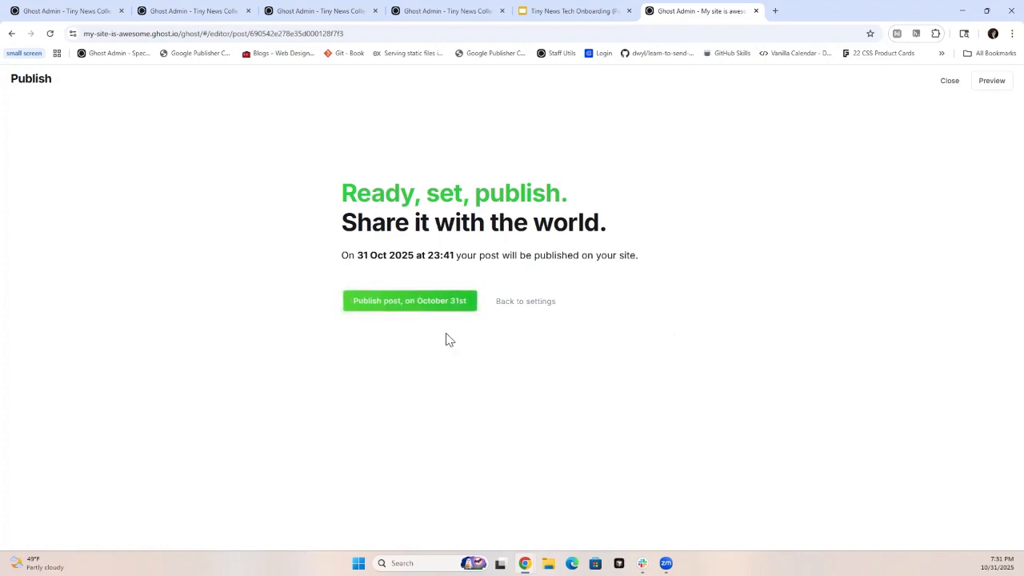
click(399, 305)
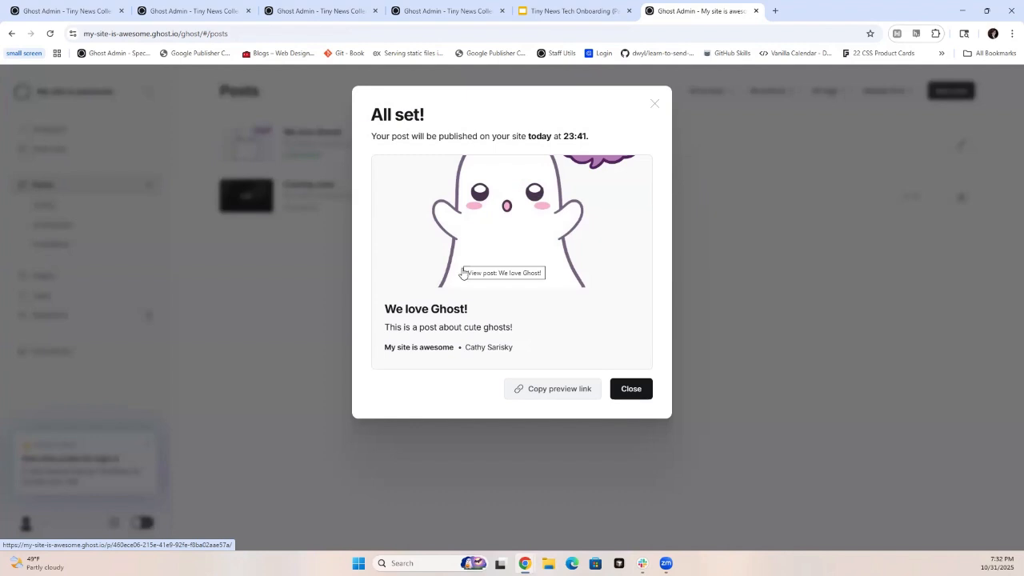
click(632, 389)
- Reopen the scheduled "We love Ghost!" post, unschedule it and revert it to a draft
click(535, 154)
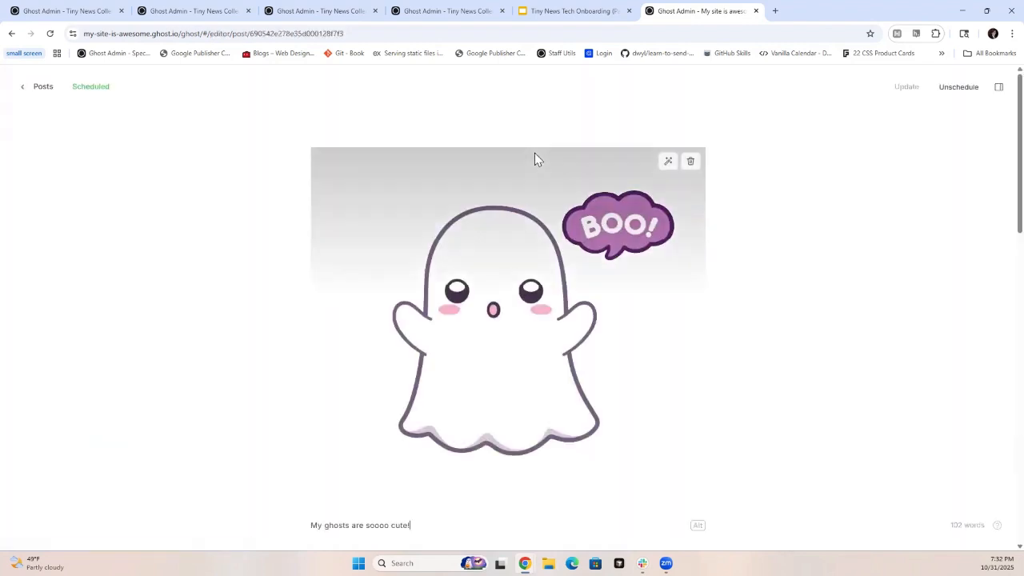
click(959, 88)
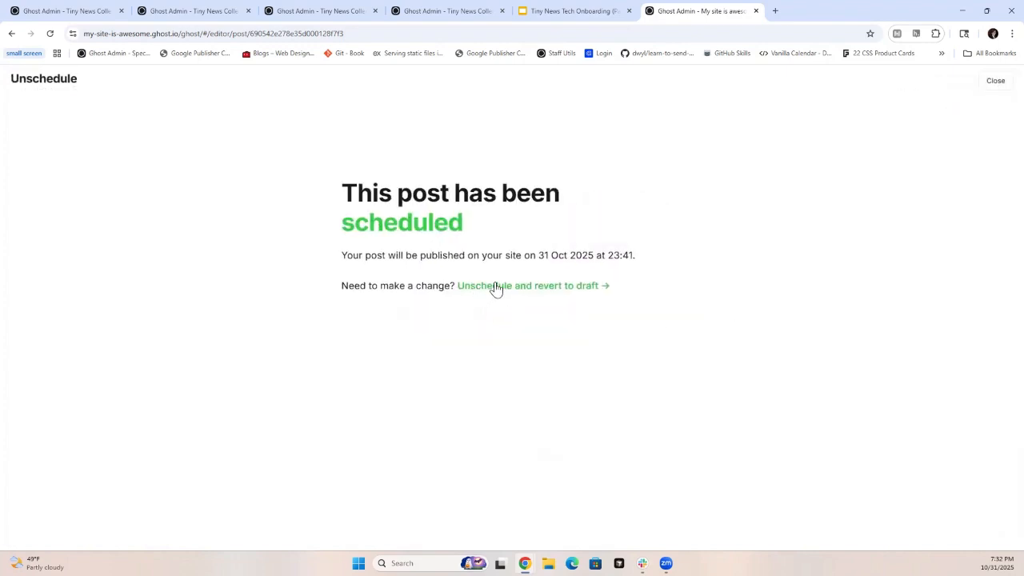
click(491, 287)
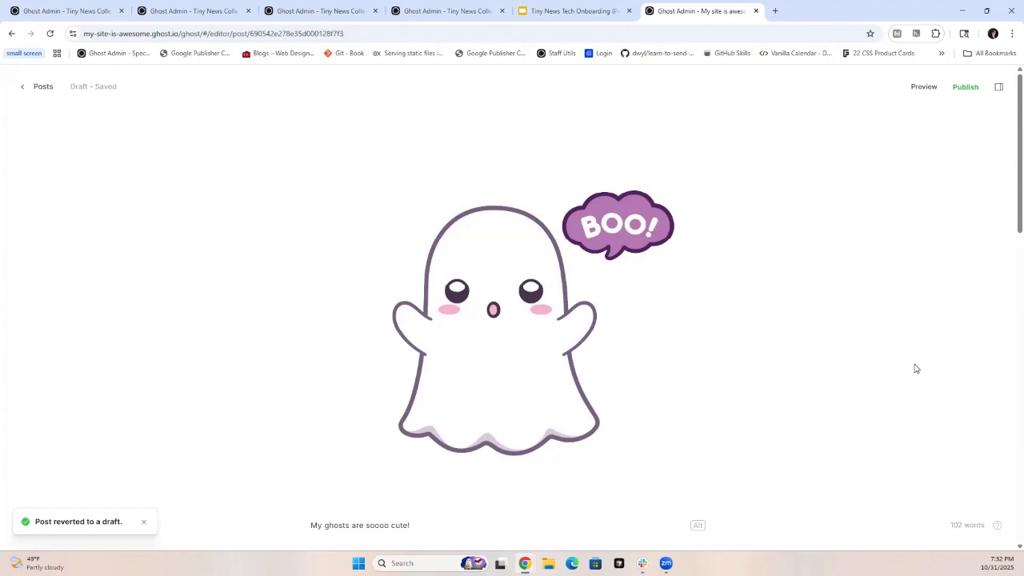
- Publish the "We love Ghost!" post on the site right now and dismiss the sharing dialog
click(966, 88)
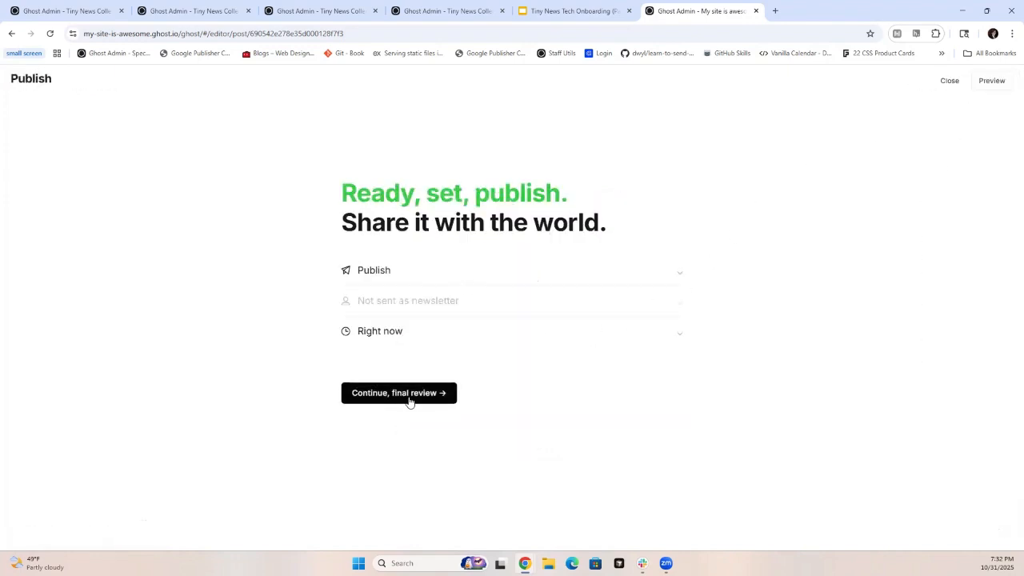
click(409, 400)
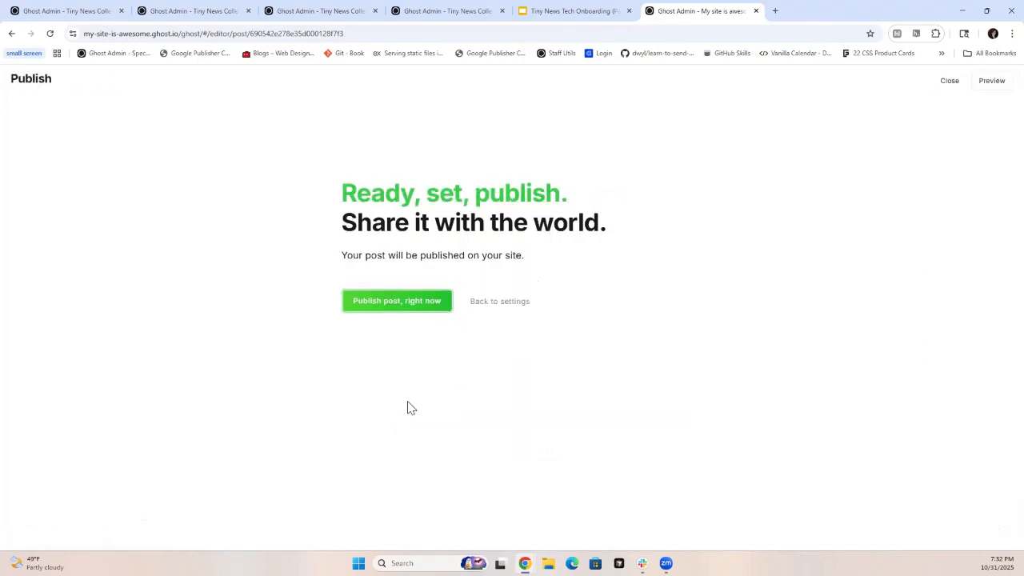
click(392, 301)
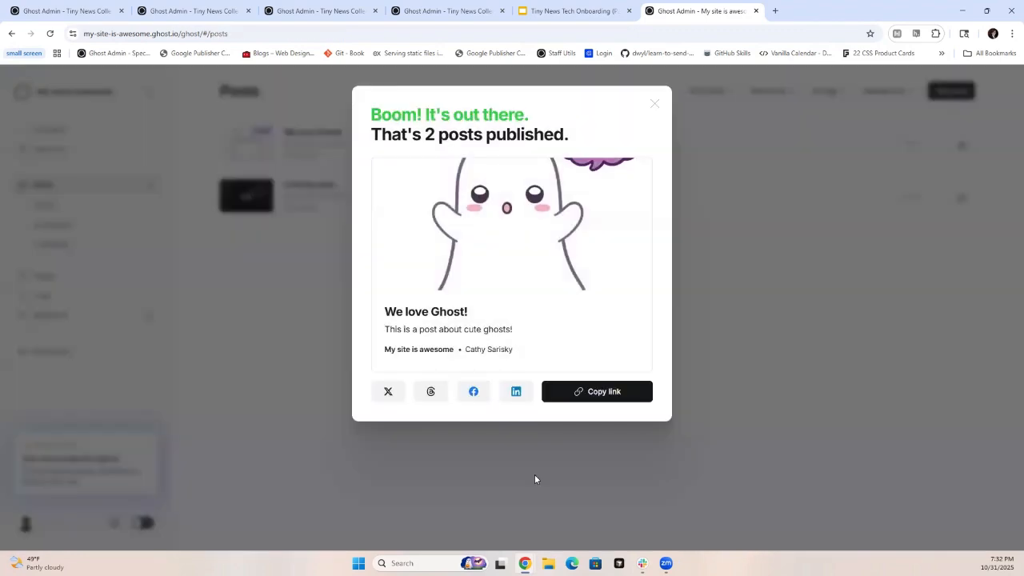
click(656, 107)
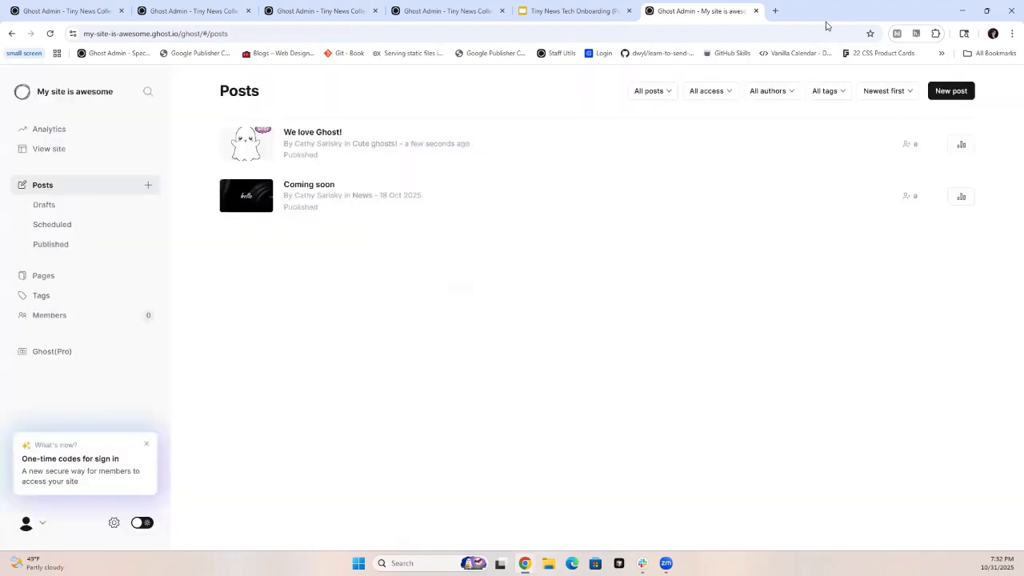
- Open my-site-is-awesome.ghost.io in a new browser tab and look at the latest posts on the homepage
click(774, 11)
text(my-site)
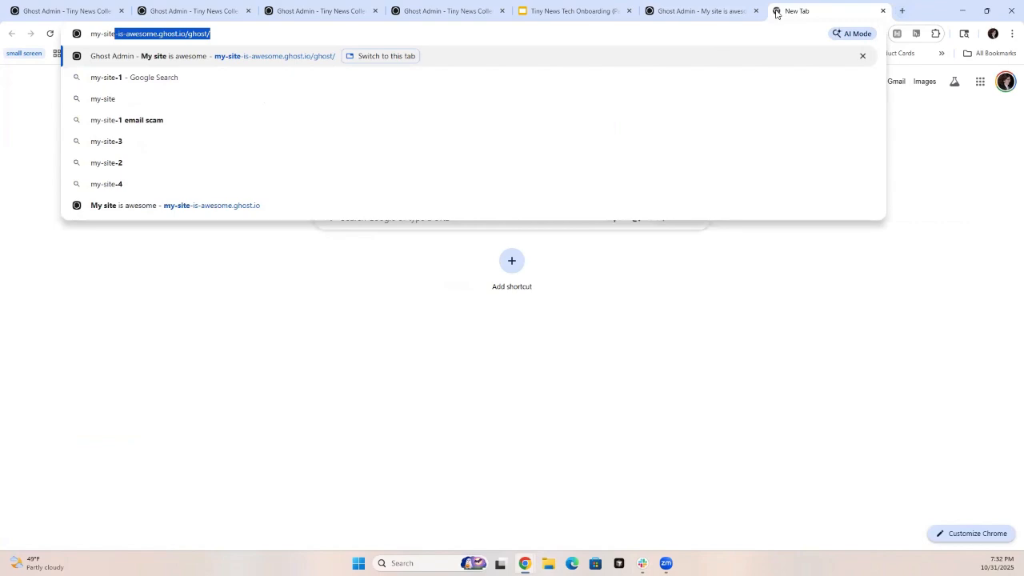
key(Right)
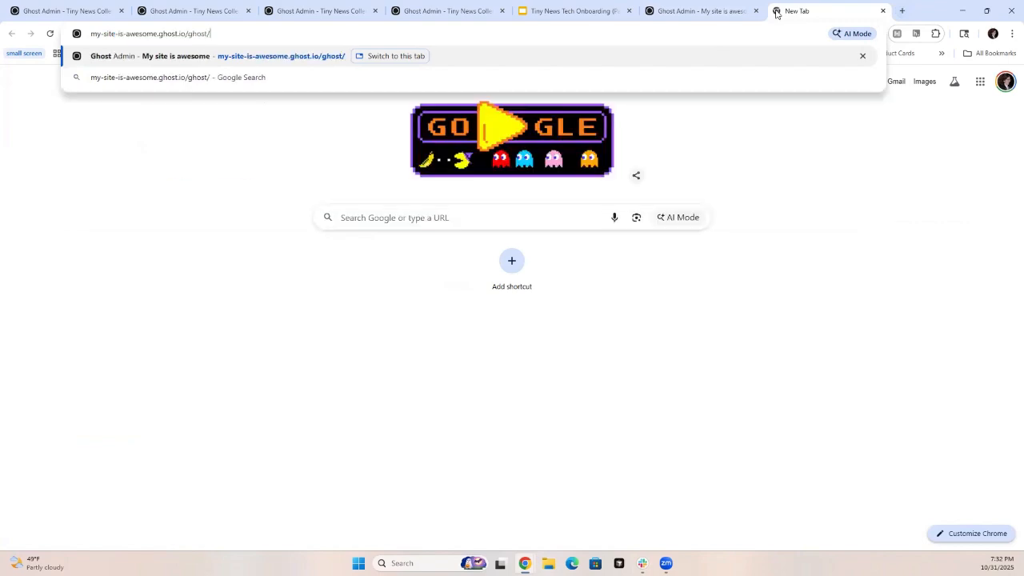
key(BackSpace)
key(BackSpace)
key(BackSpace)
key(BackSpace)
key(BackSpace)
key(BackSpace)
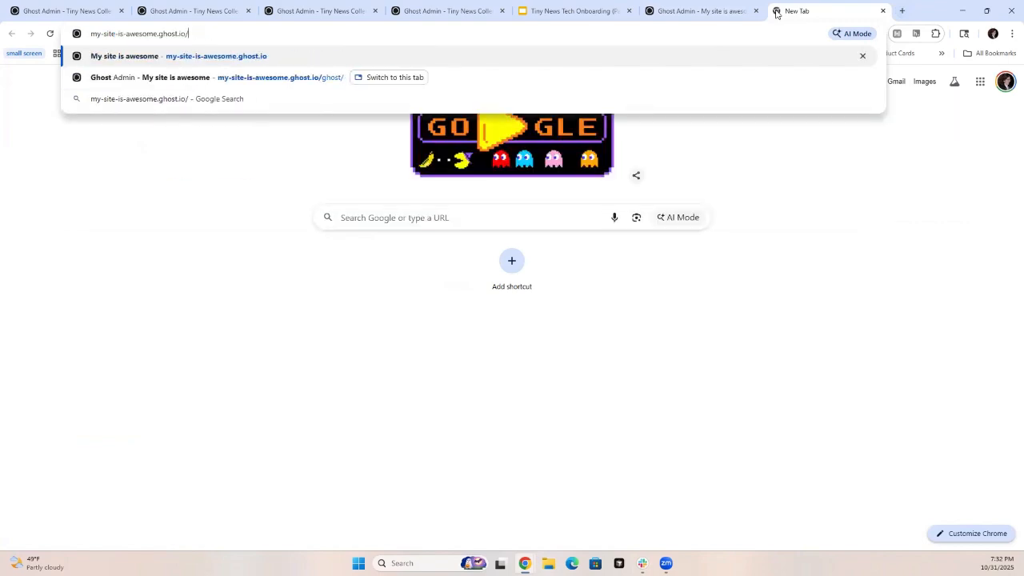
key(Return)
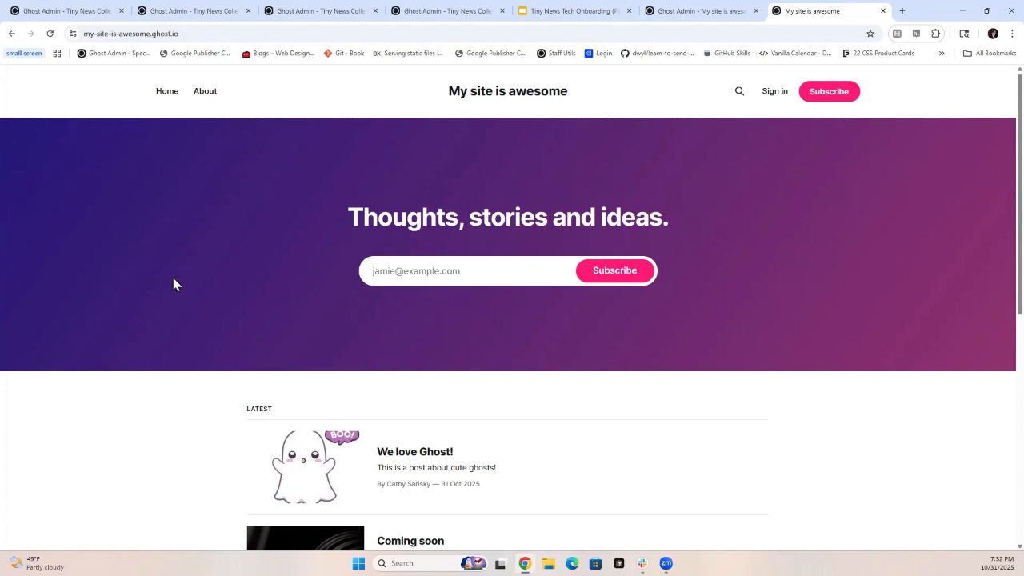
scroll(184, 304, down, 2)
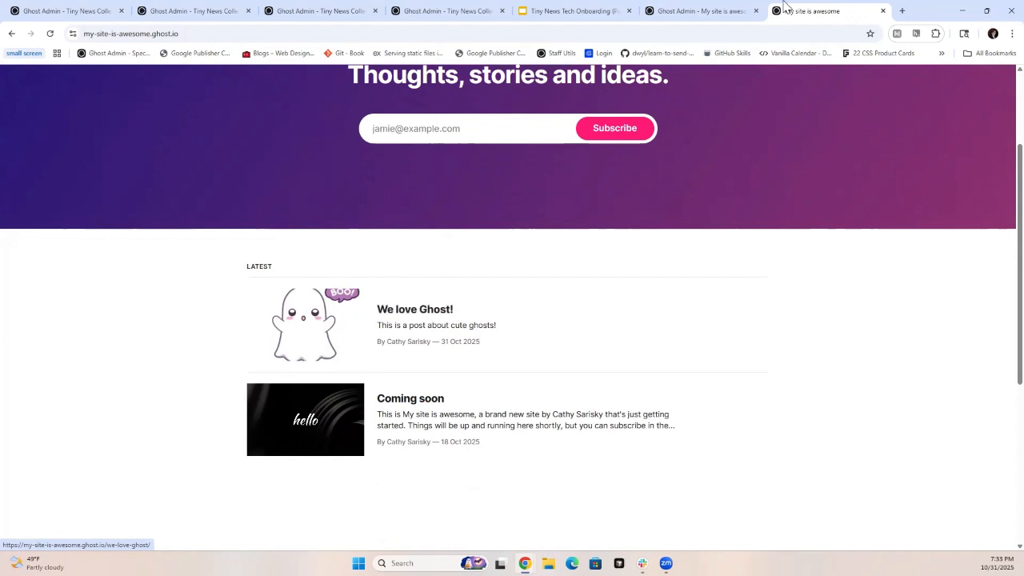
- Return to the site's admin, list its pages and open "About this site" to view its content
click(688, 14)
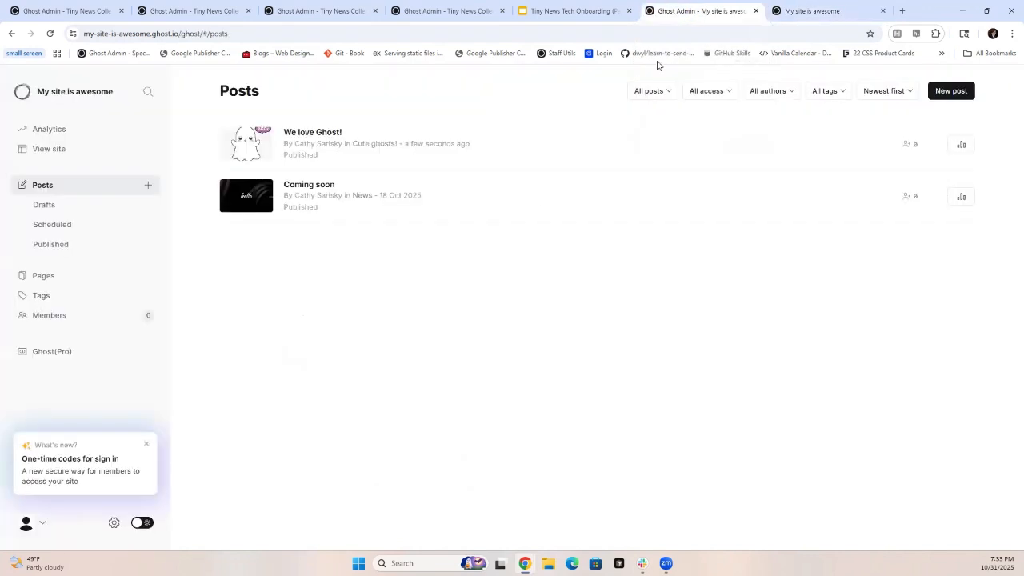
click(60, 280)
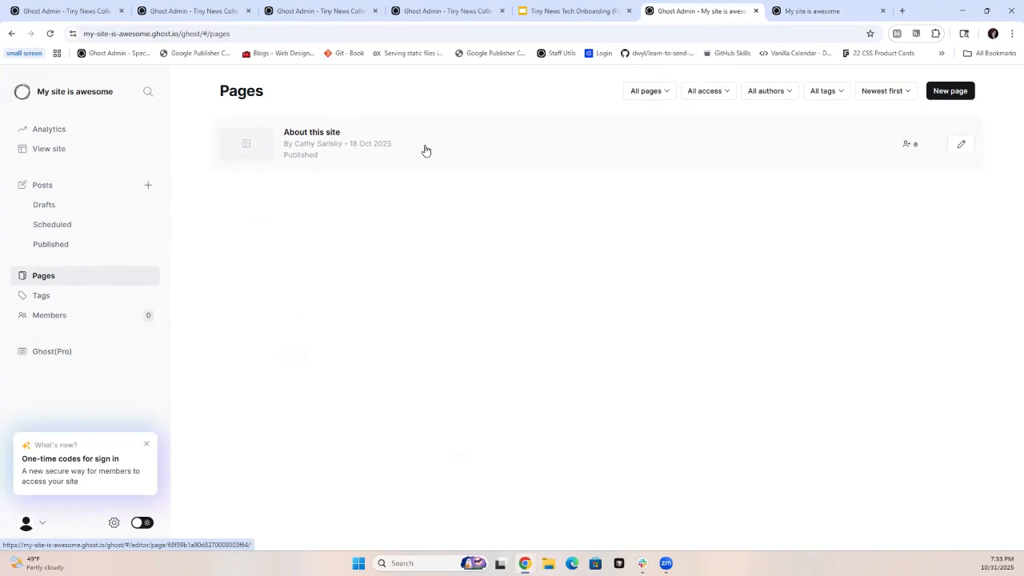
click(373, 164)
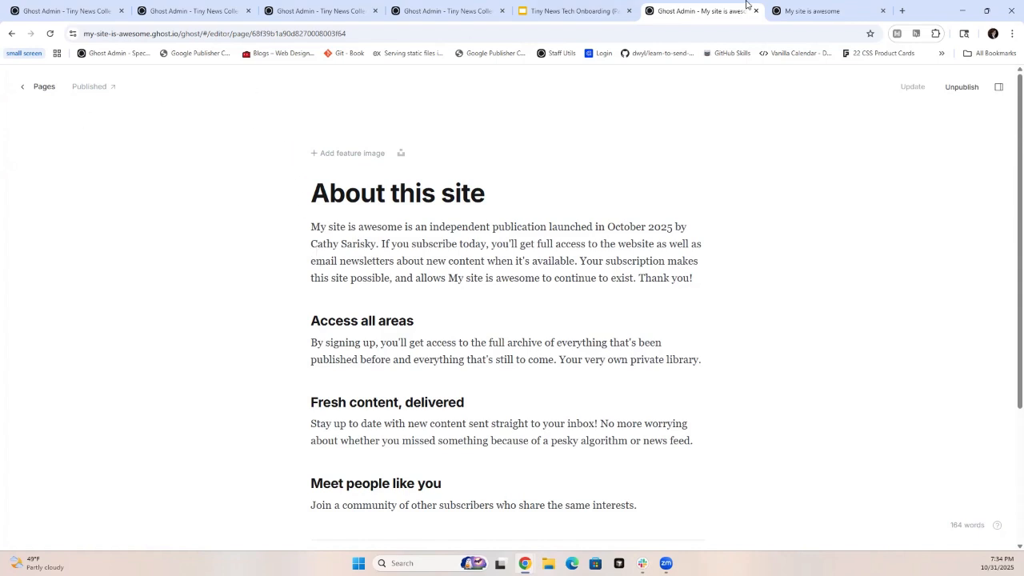
- Look over the public homepage again up to its header navigation, and switch to the Google Slides presentation's "Questions?" slide
click(796, 10)
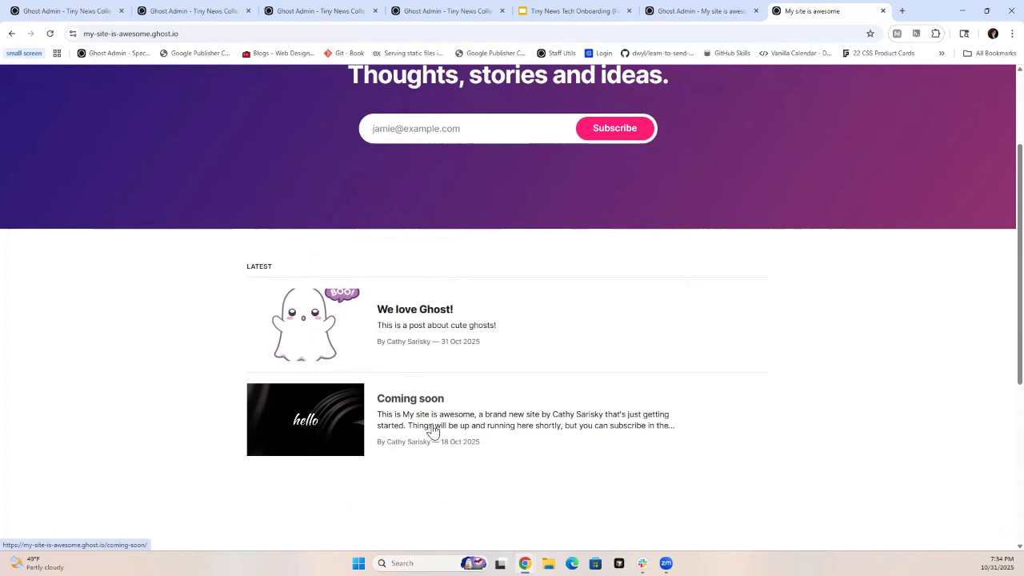
scroll(433, 432, up, 2)
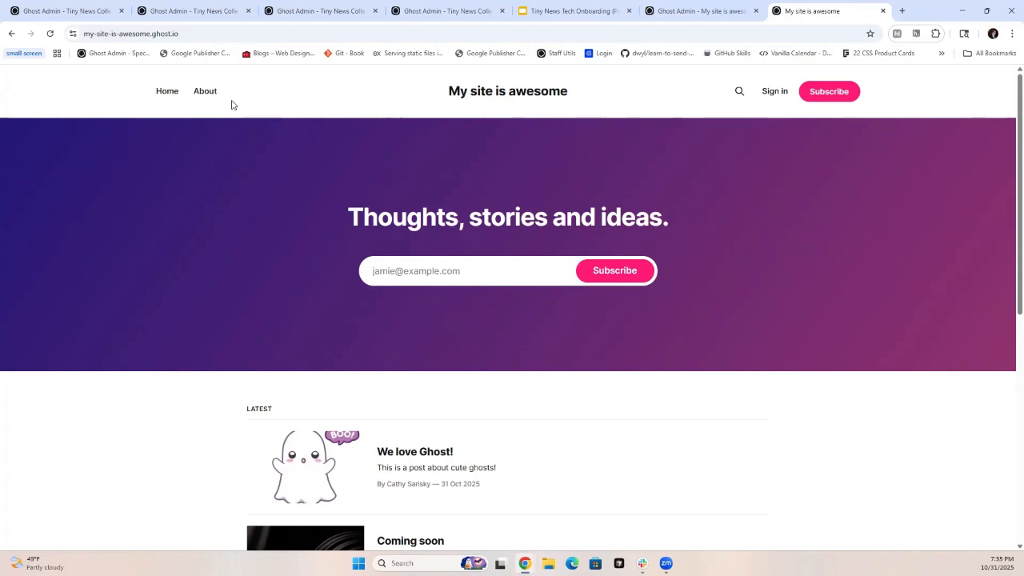
click(559, 18)
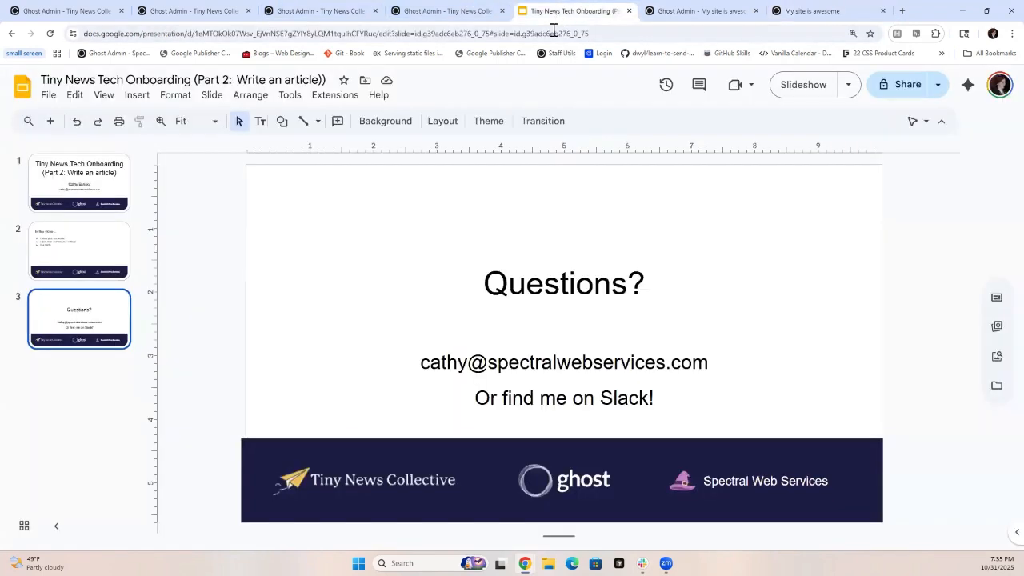